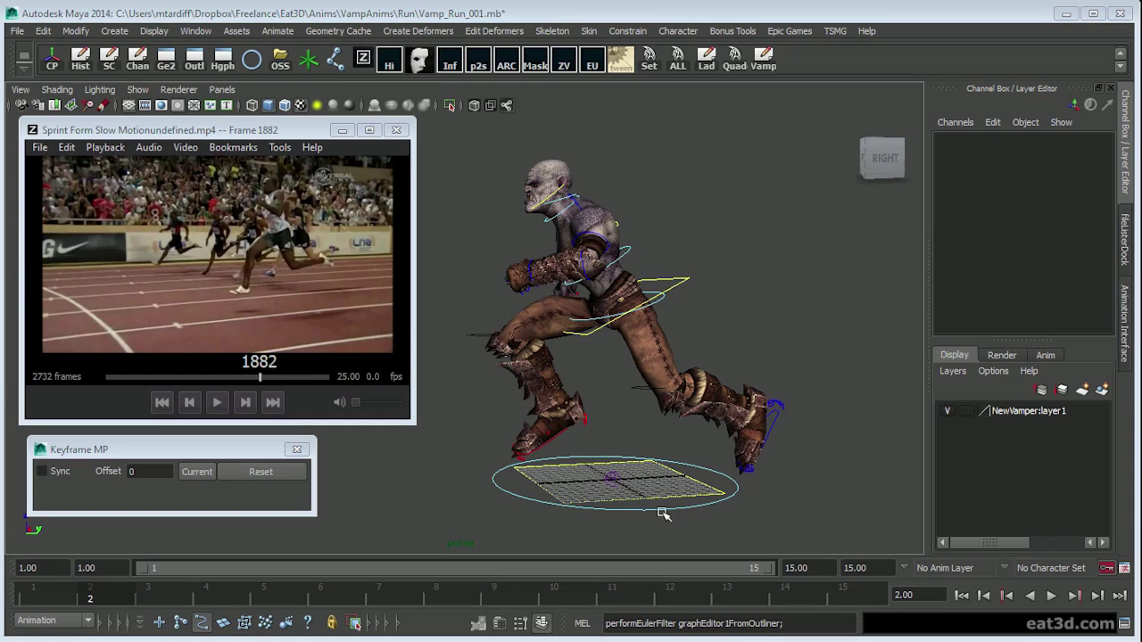
- Switch to the run-cycle reference sheet in Windows Photo Viewer and mark the body lean on poses 4, 5 and 1
key("alt+Tab")
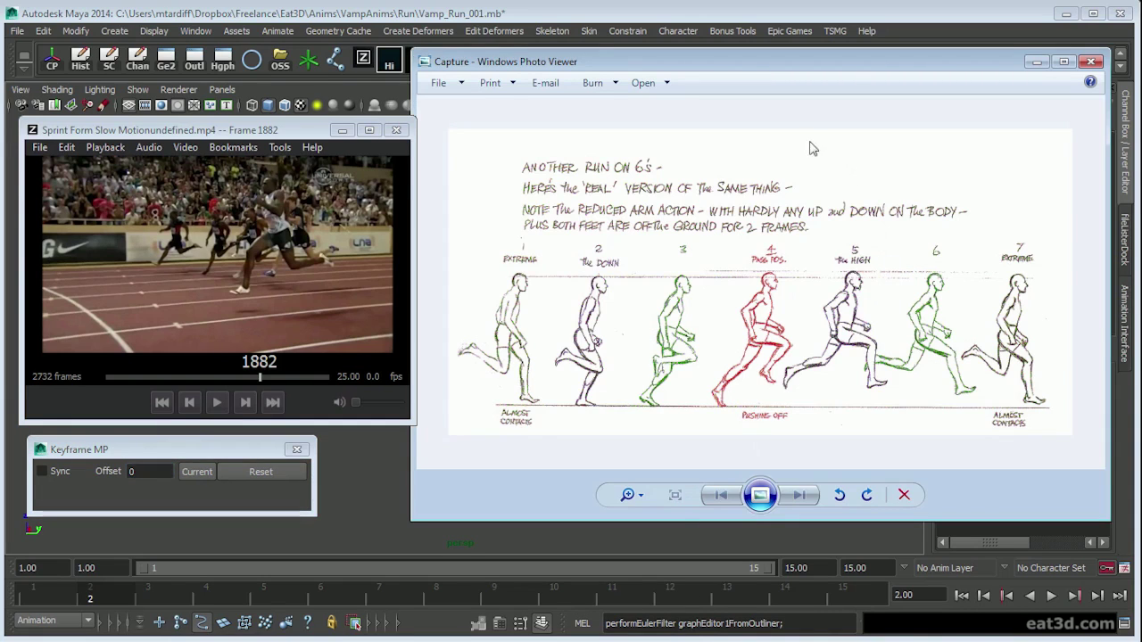
mouse_move(856, 77)
left_mouse_down()
mouse_move(876, 85)
mouse_move(867, 90)
left_mouse_up()
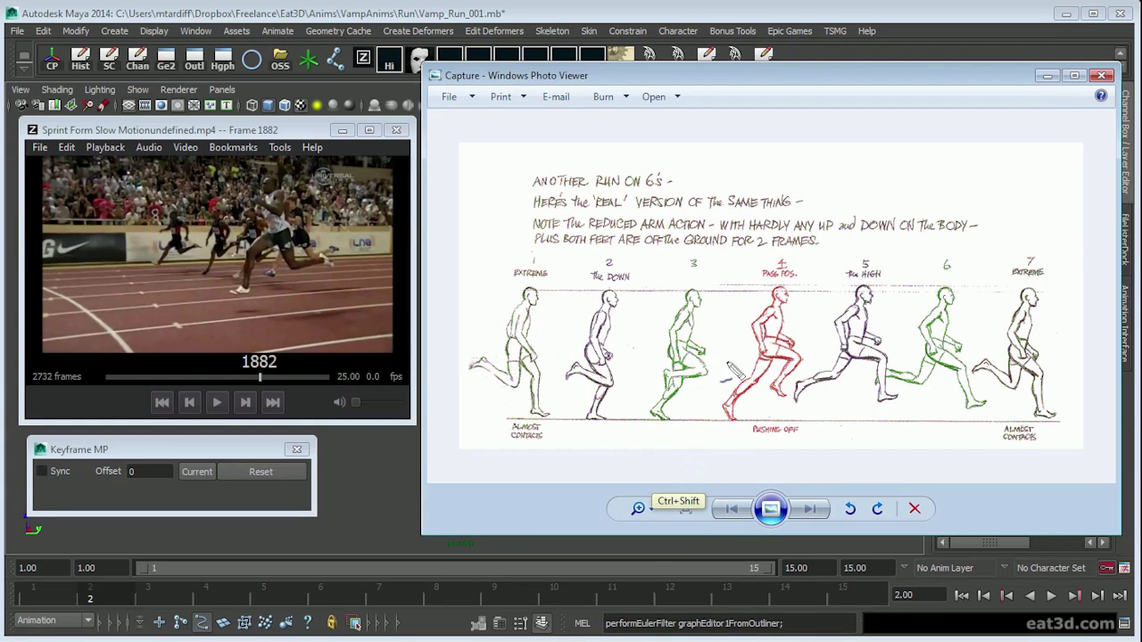
left_click_drag(790, 304, 731, 404)
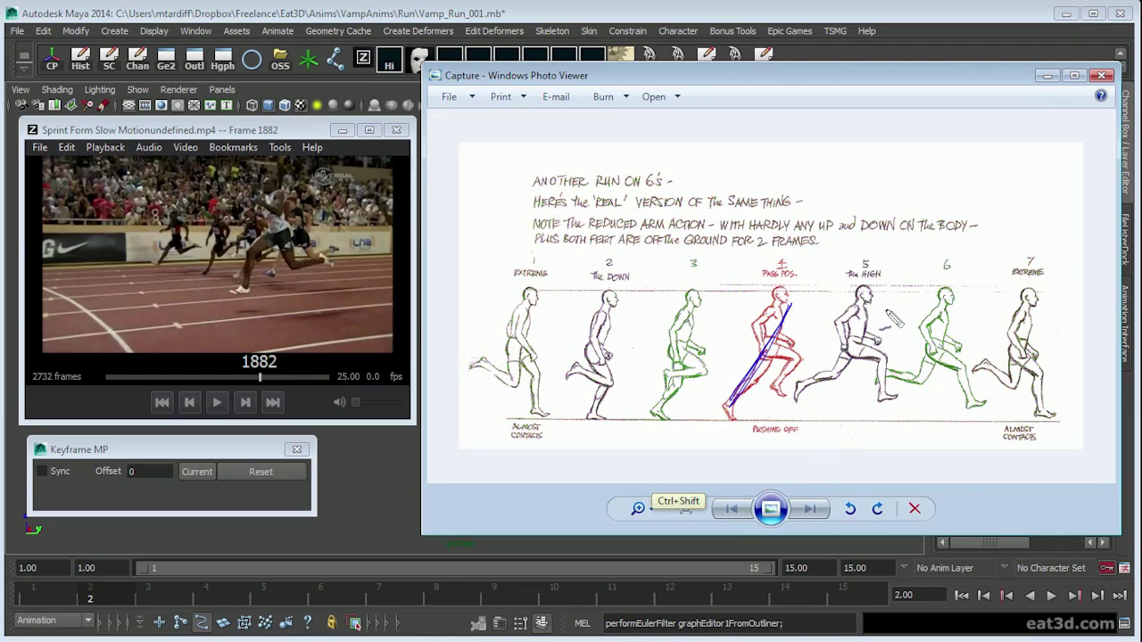
left_click_drag(890, 306, 822, 433)
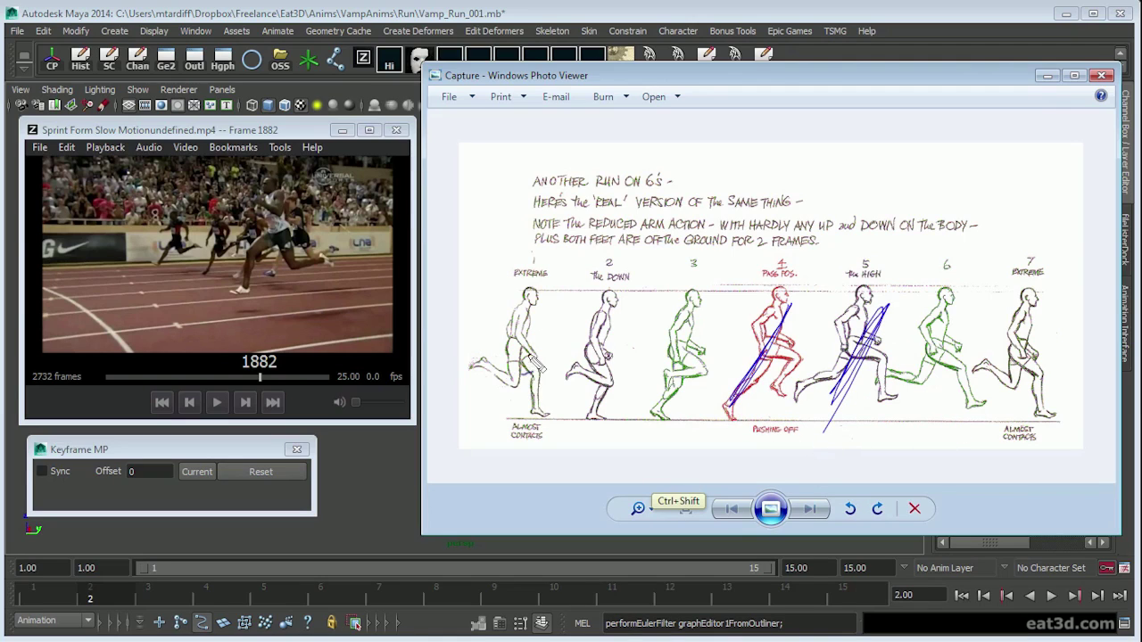
left_click_drag(546, 294, 507, 412)
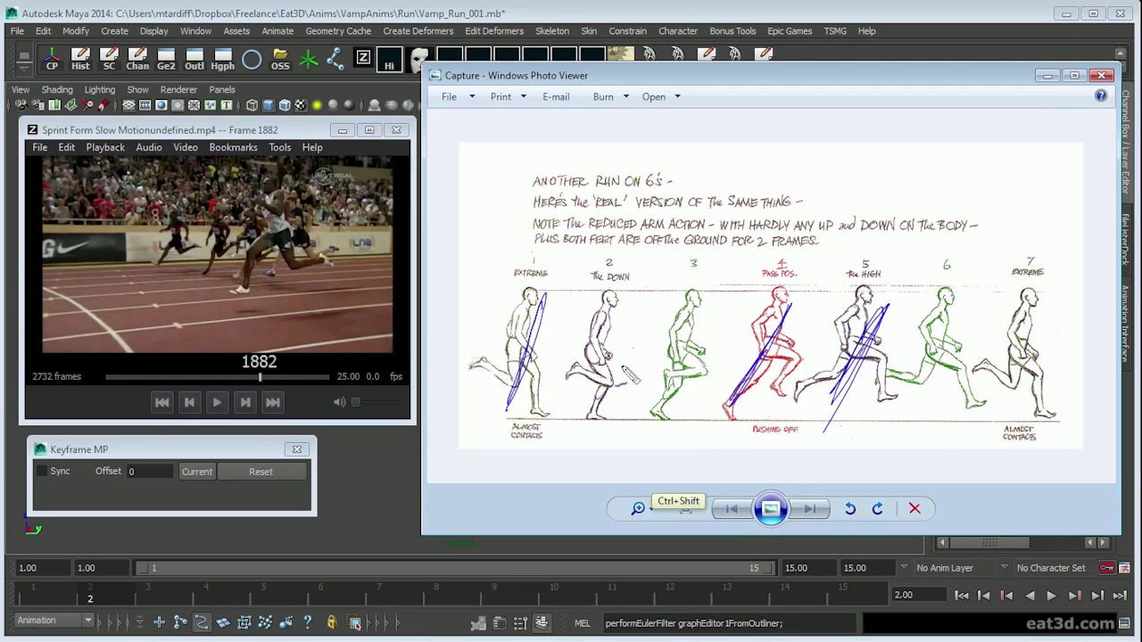
- Sketch body and leg lines around poses 2 and 3 and a small circle above the figures, and clear the annotations
mouse_move(594, 350)
left_mouse_down()
mouse_move(678, 347)
mouse_move(660, 421)
mouse_move(631, 311)
mouse_move(596, 404)
mouse_move(622, 355)
mouse_move(649, 379)
mouse_move(612, 382)
mouse_move(648, 377)
left_mouse_up()
left_click_drag(628, 355, 647, 378)
left_click_drag(644, 327, 608, 362)
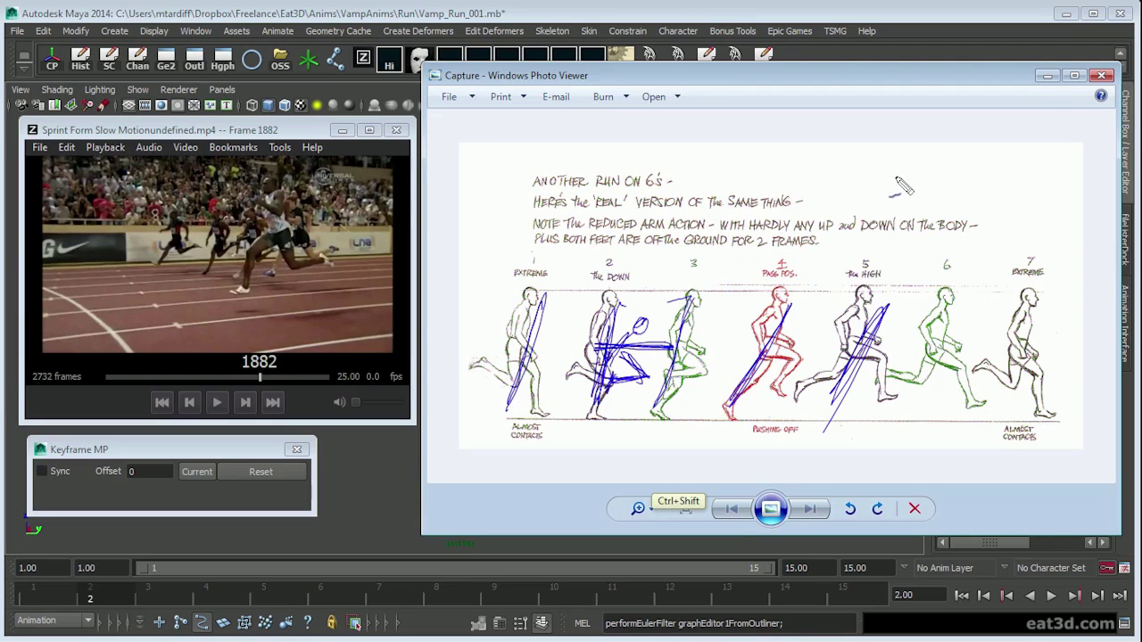
left_click_drag(895, 169, 906, 172)
mouse_move(886, 211)
left_mouse_down()
mouse_move(897, 208)
mouse_move(883, 199)
left_mouse_up()
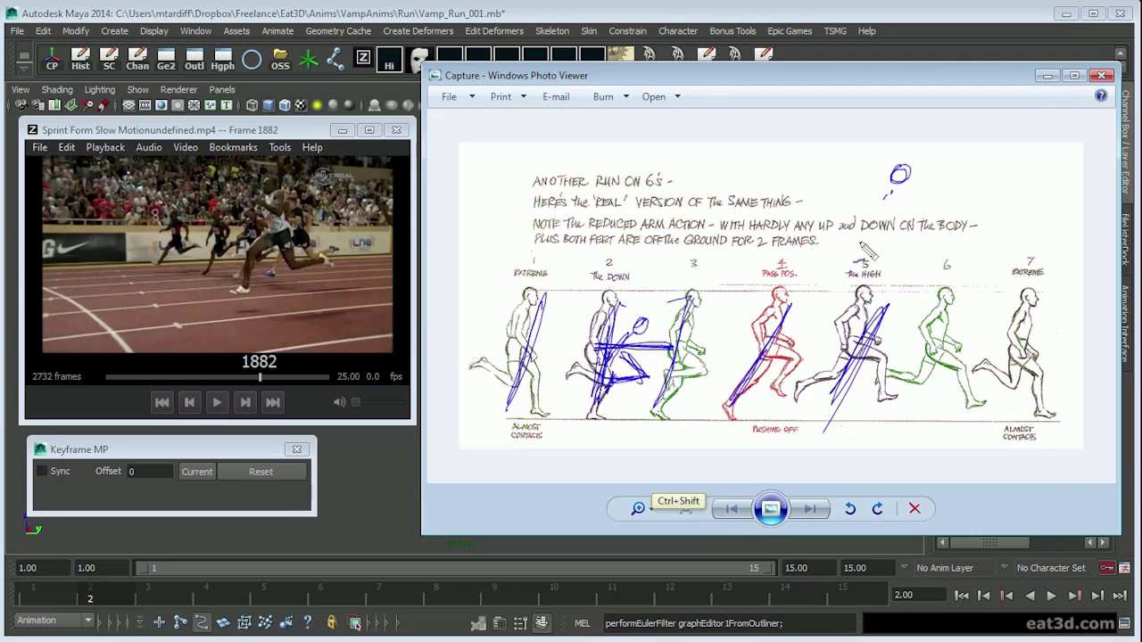
key("Escape")
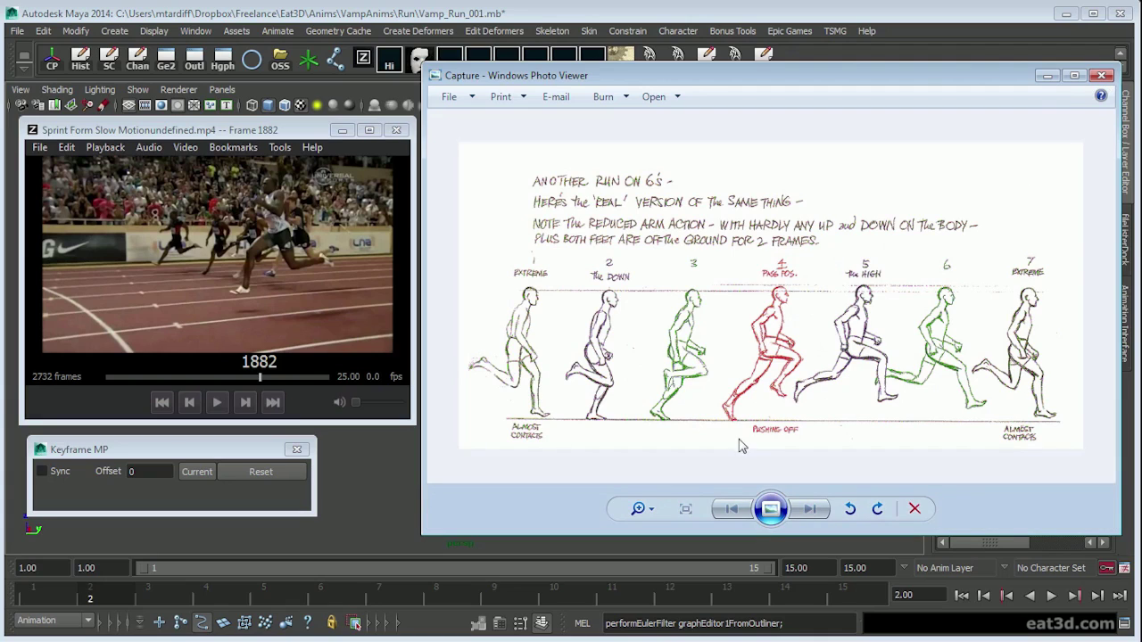
- Outline the slanted body lines of poses 4, 5, 1 and 2 on the run-cycle reference sheet
key("ctrl+shift+d")
left_click_drag(815, 329, 825, 325)
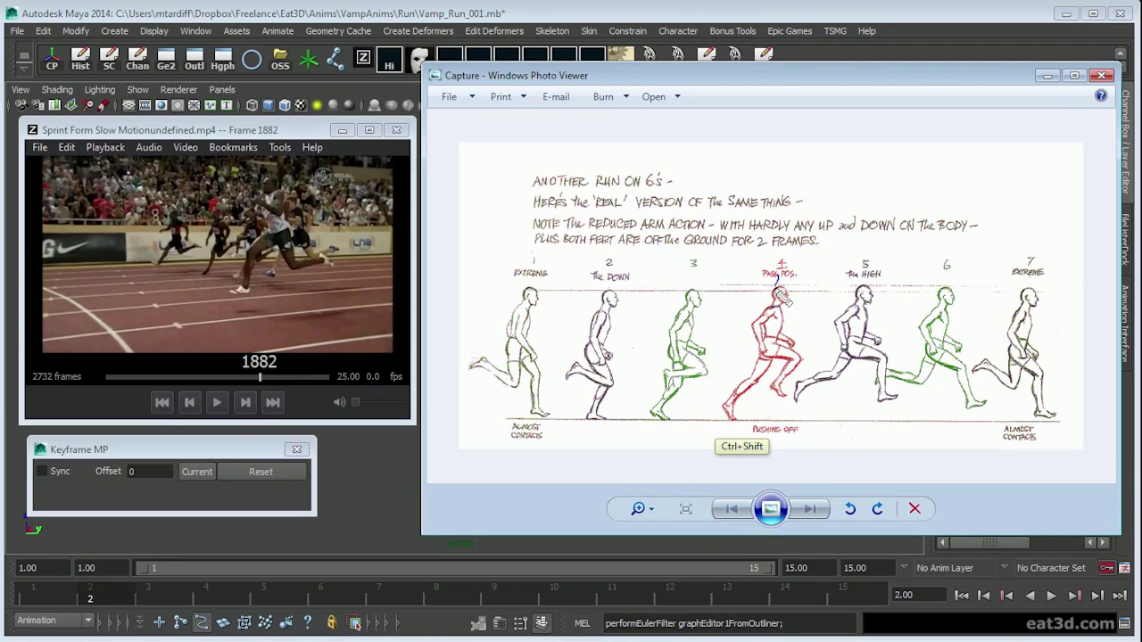
mouse_move(778, 287)
left_mouse_down()
mouse_move(803, 339)
mouse_move(786, 256)
left_mouse_up()
left_click_drag(889, 299, 858, 285)
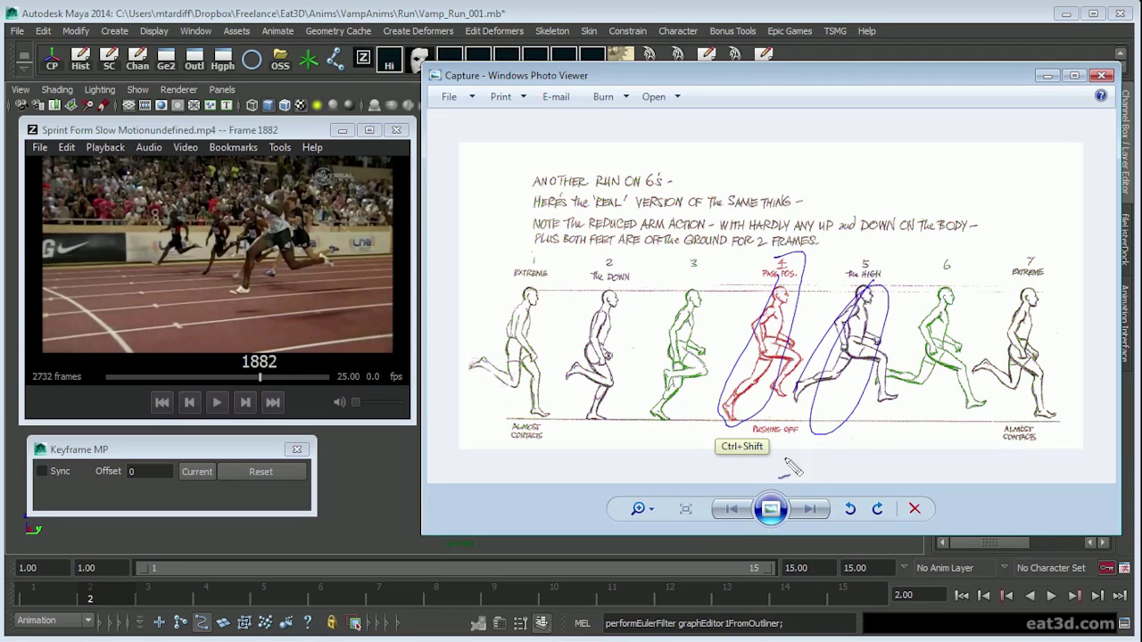
left_click_drag(546, 310, 522, 457)
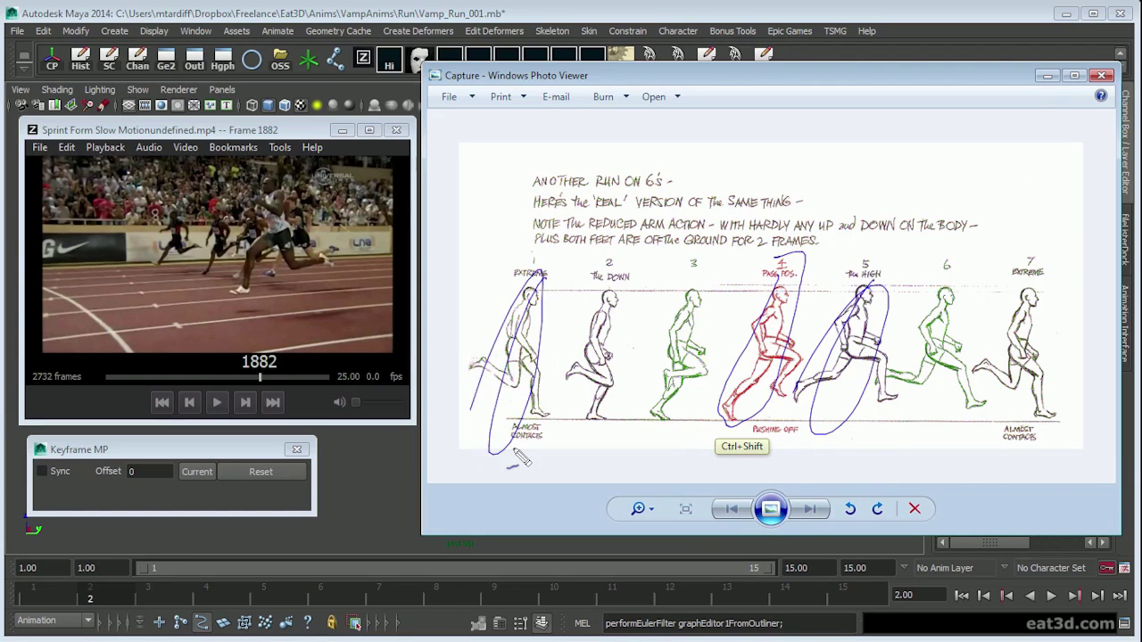
mouse_move(629, 308)
left_mouse_down()
mouse_move(675, 403)
mouse_move(570, 357)
mouse_move(544, 450)
left_mouse_up()
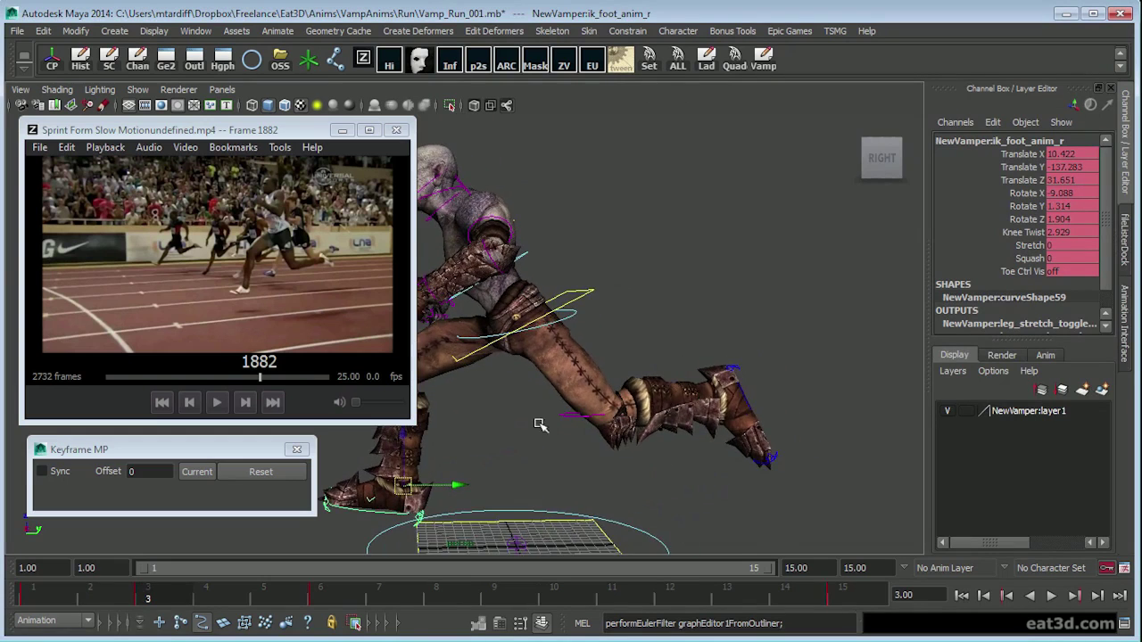
- Compare the character's run poses at frames 1 and 6 and deselect the right foot control
mouse_move(55, 594)
left_mouse_down()
mouse_move(204, 594)
mouse_move(35, 594)
left_mouse_up()
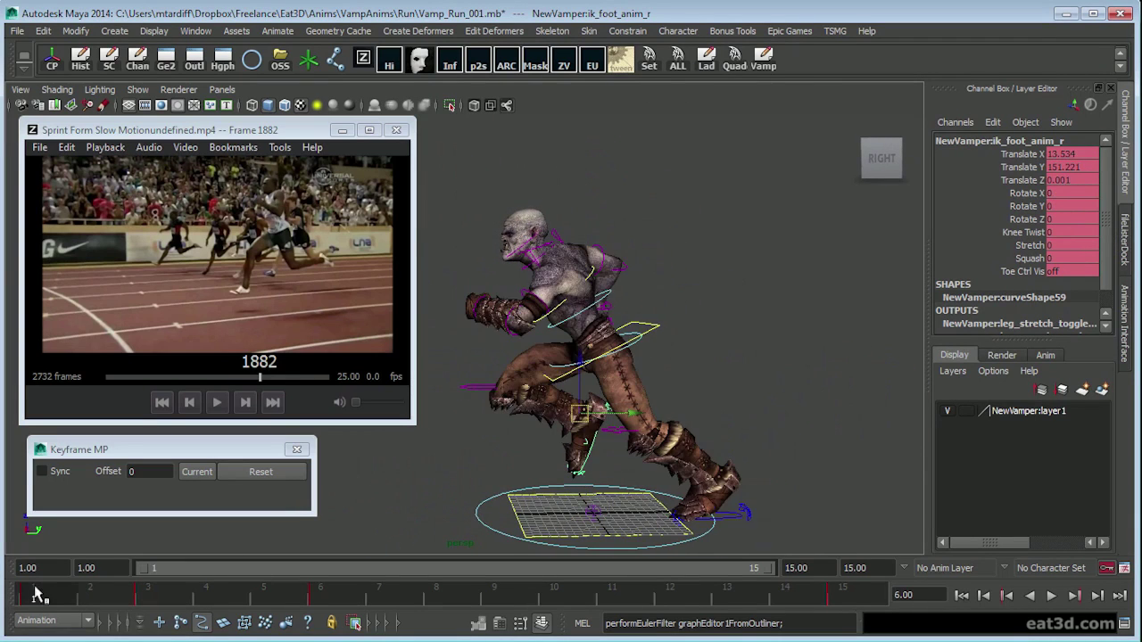
left_click(344, 594)
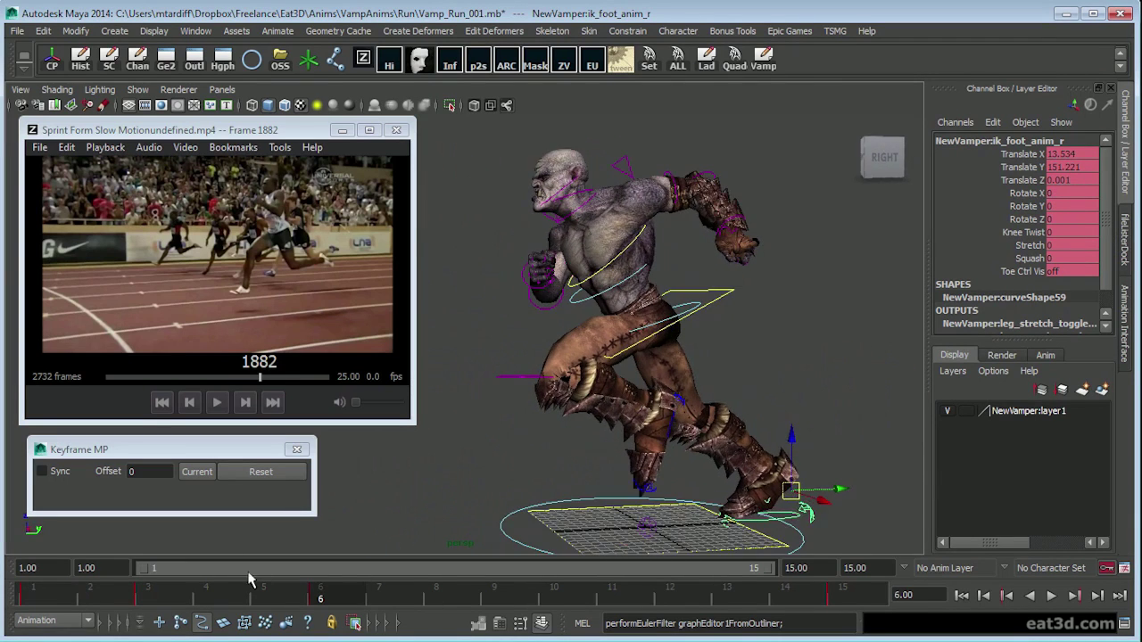
left_click(511, 466)
middle_click_drag(551, 441, 525, 424, "alt")
mouse_move(526, 424)
left_mouse_down("alt")
mouse_move(532, 441)
mouse_move(535, 414)
left_mouse_up("alt")
middle_click_drag(558, 383, 584, 381, "alt")
left_click(1122, 290)
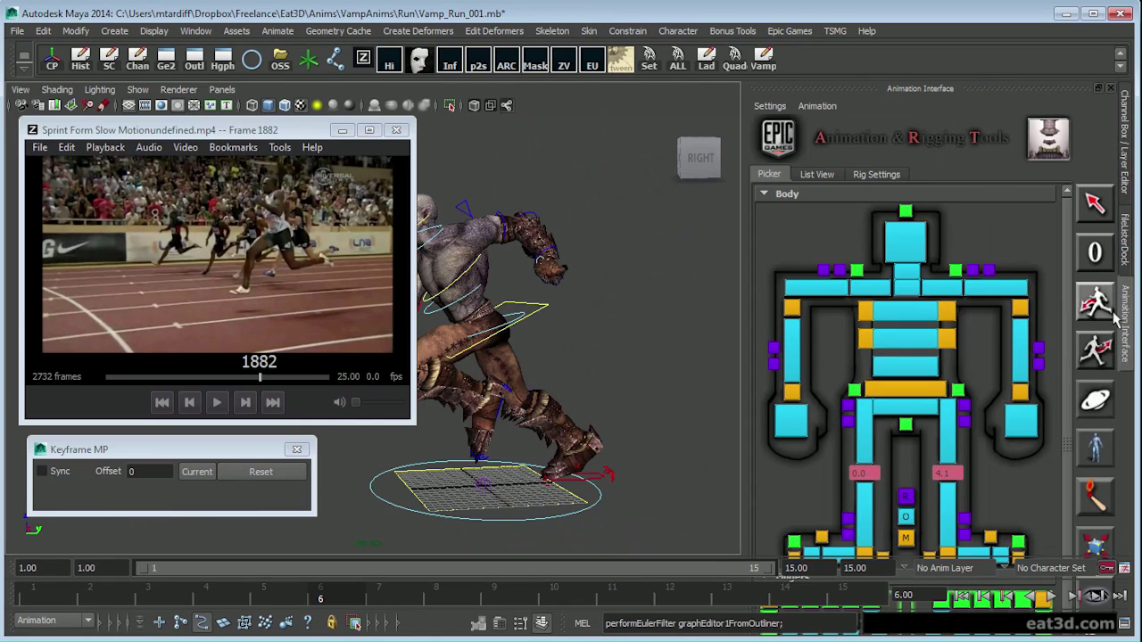
left_click(1090, 449)
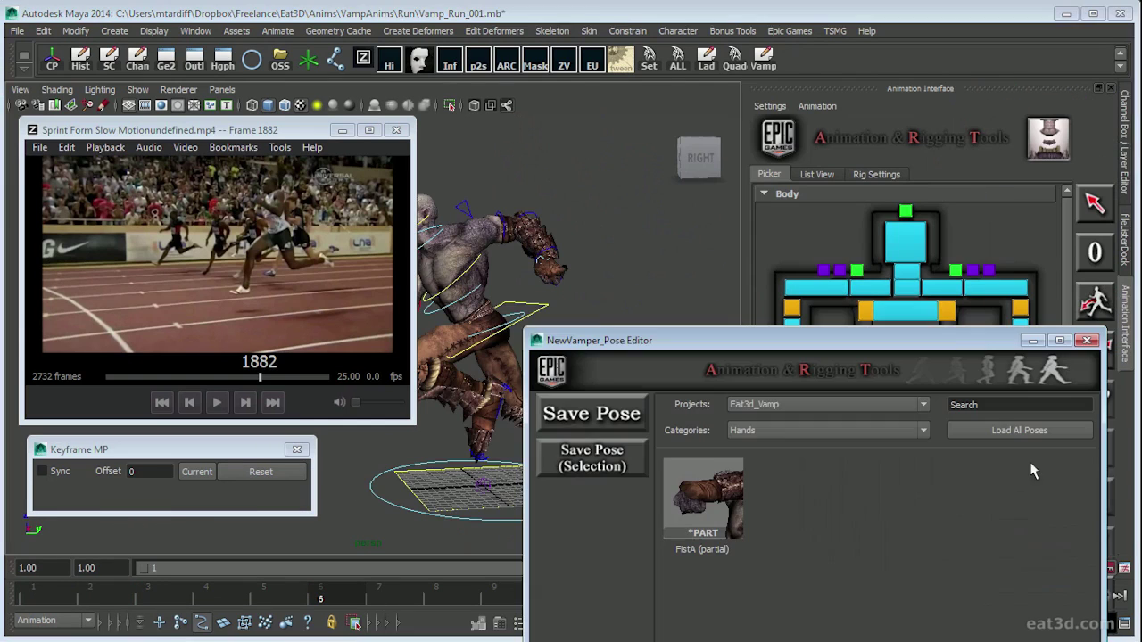
left_click(1124, 89)
left_click_drag(642, 346, 1052, 641)
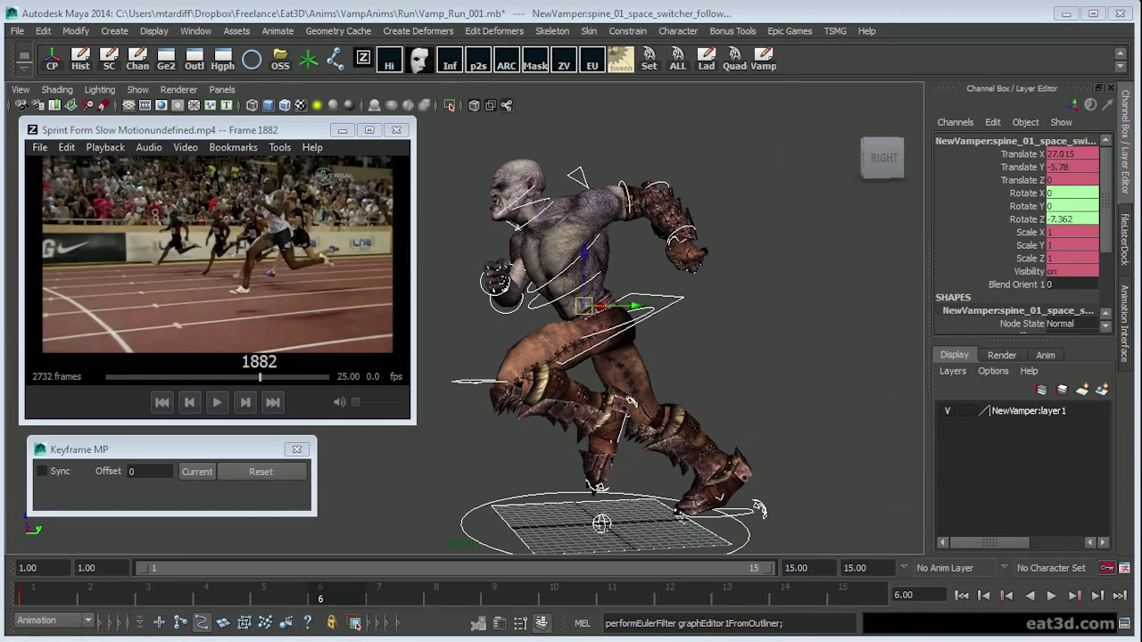
left_click(825, 479)
- Go to frame 3, select the body control with the Move tool and examine the stride pose
scroll(650, 409, "up", 3)
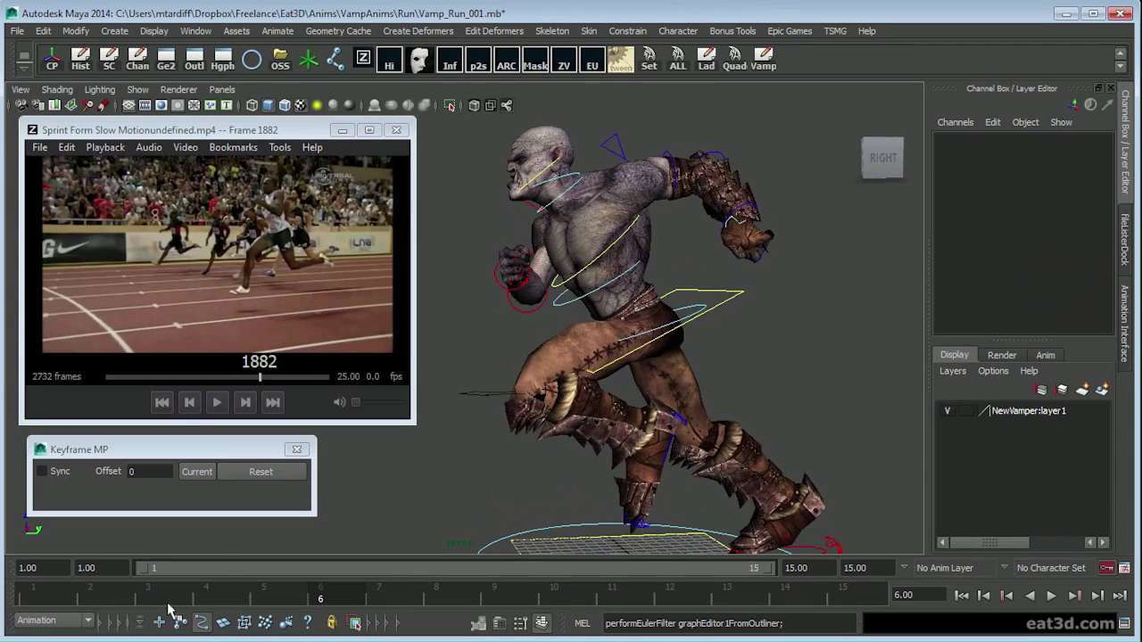
left_click(176, 595)
right_click_drag(704, 446, 598, 384, "alt")
left_click_drag(597, 384, 616, 398, "alt")
right_click_drag(604, 355, 716, 356, "alt")
left_click(716, 321)
left_click_drag(665, 361, 652, 345, "alt")
right_click_drag(652, 344, 687, 350, "alt")
middle_click_drag(624, 361, 589, 355, "alt")
key("w")
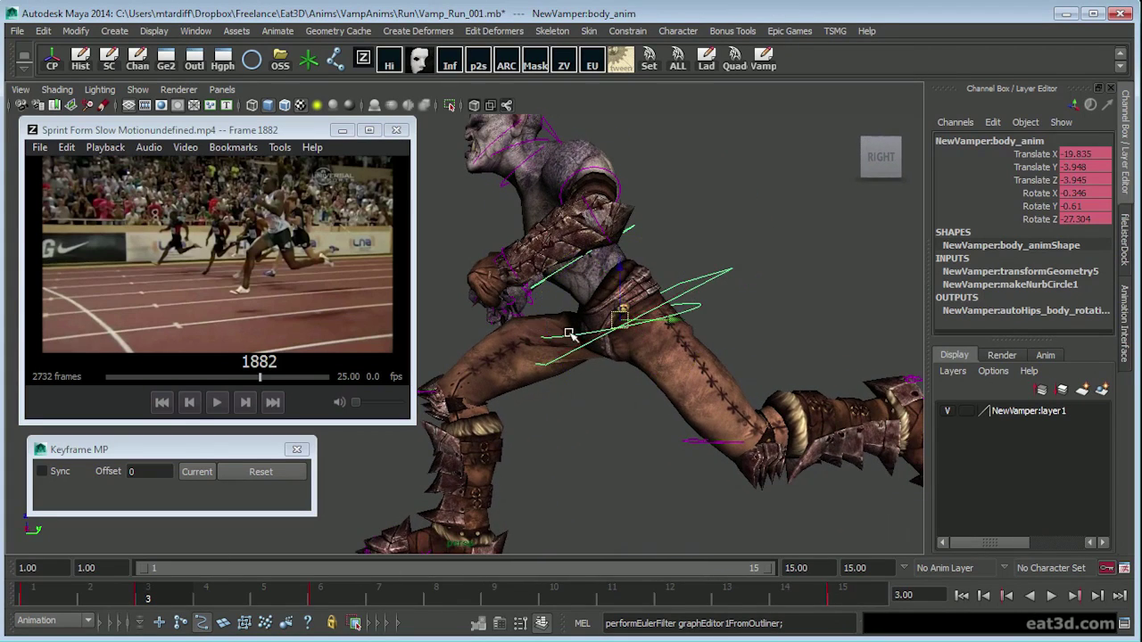
- Select the hip control with the Rotate tool and examine the hip orientation at frame 3
left_click(569, 332)
key("e")
mouse_move(607, 318)
left_mouse_down("alt")
mouse_move(702, 346)
mouse_move(698, 331)
mouse_move(598, 328)
left_mouse_up("alt")
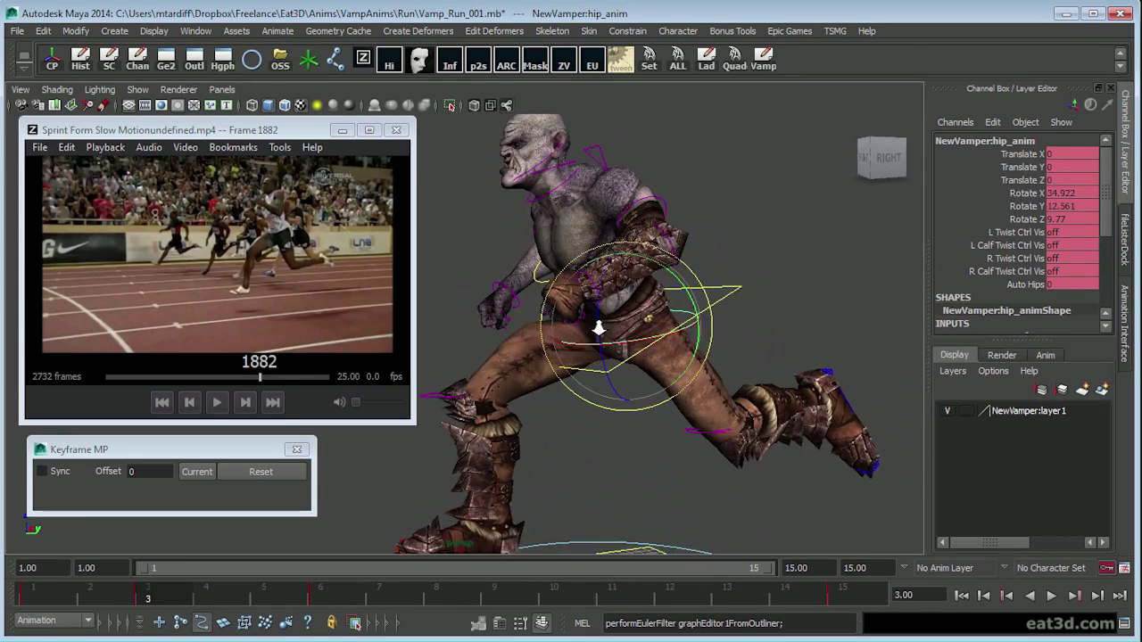
middle_click_drag(599, 328, 586, 324, "alt")
left_click_drag(586, 323, 547, 352, "alt")
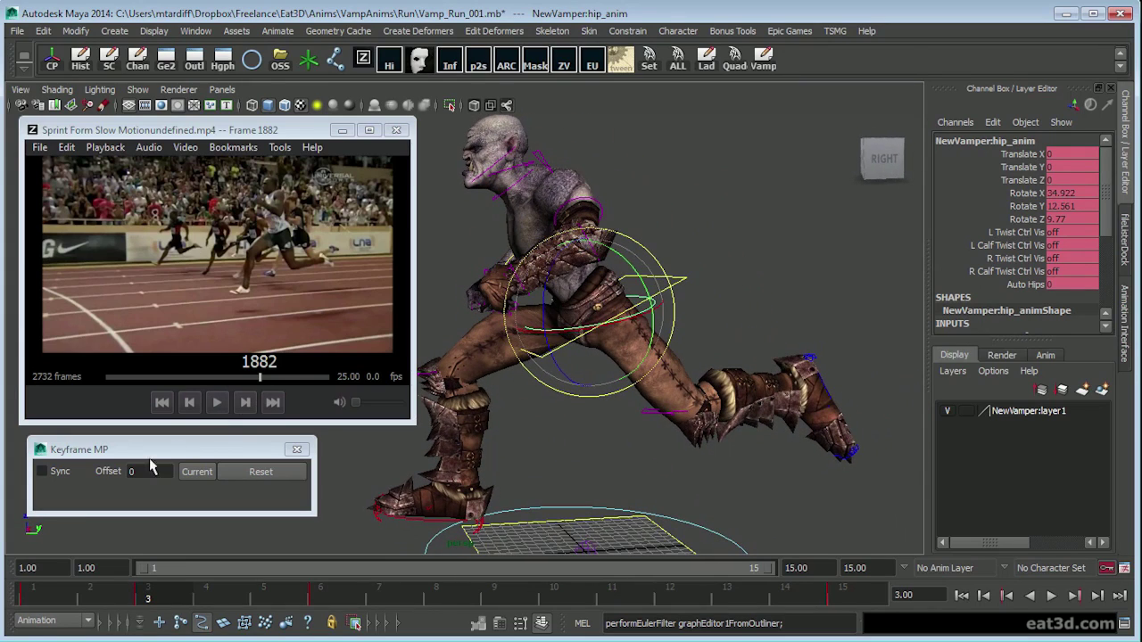
- Turn on Sync in Keyframe MP and check the sprint video against the character at frames 1, 3 and 6
left_click(57, 478)
mouse_move(610, 432)
left_mouse_down("alt")
mouse_move(561, 404)
mouse_move(591, 401)
mouse_move(561, 338)
mouse_move(490, 335)
mouse_move(621, 415)
mouse_move(610, 445)
left_mouse_up("alt")
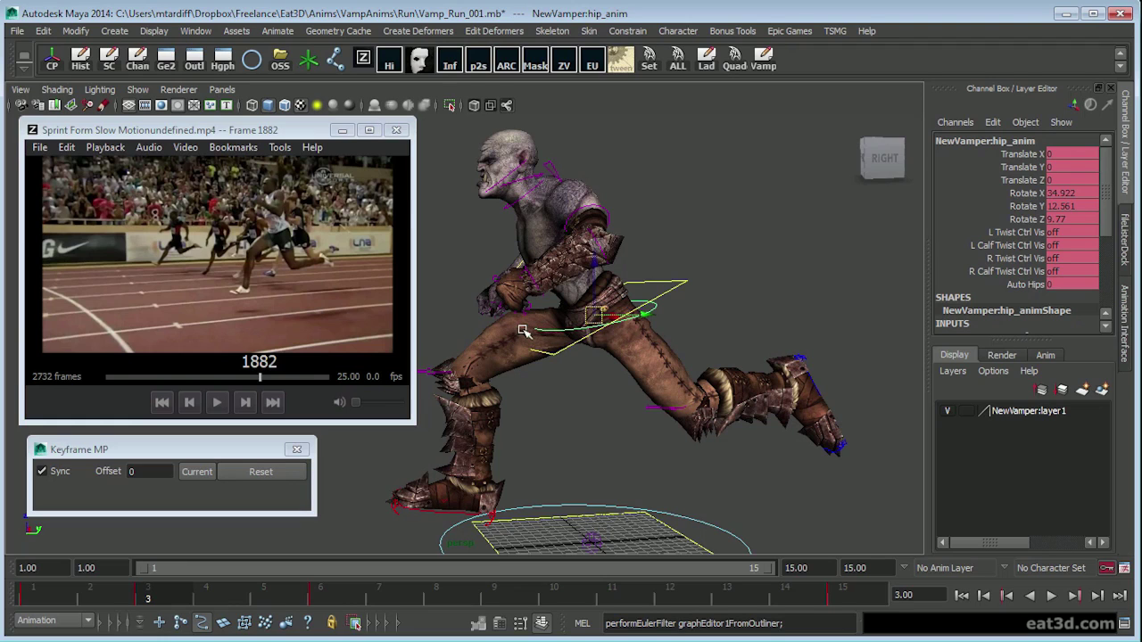
left_click(68, 591)
left_click(175, 597)
left_click(336, 601)
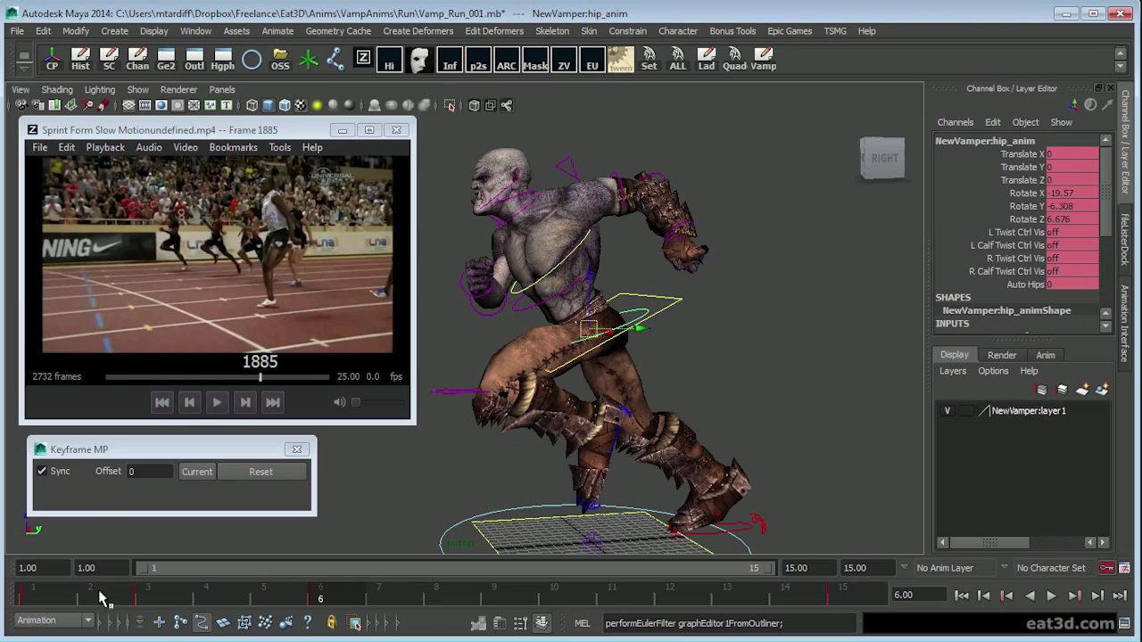
- Scrub between frames 1, 2 and 3 to compare the character's leg positions with the sprinter in the video
left_click_drag(86, 599, 173, 622)
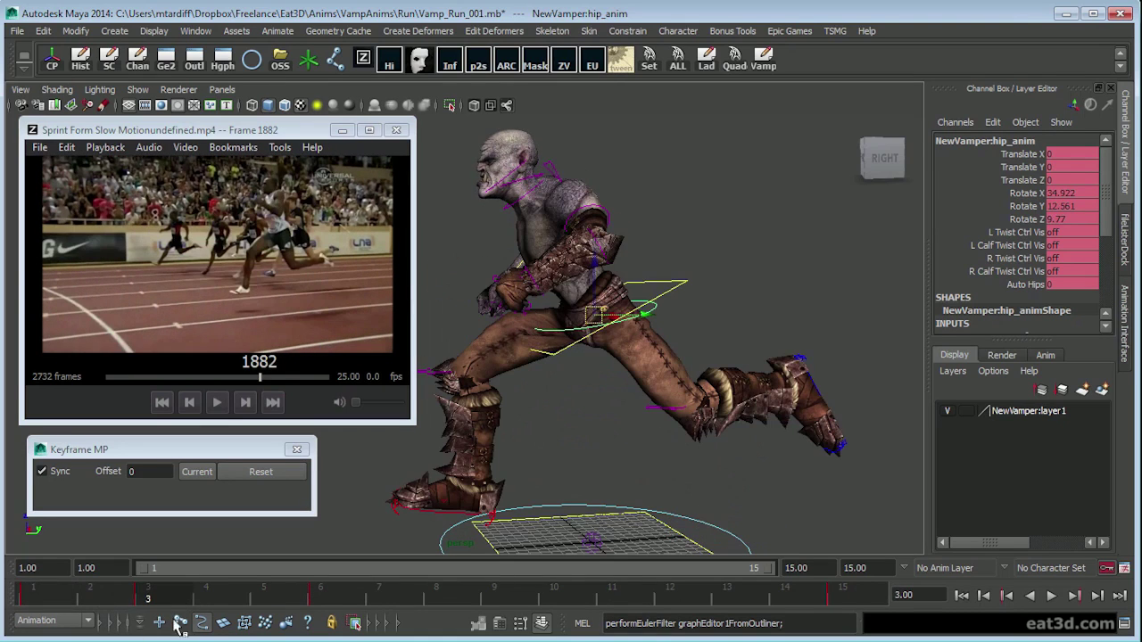
left_click(37, 599)
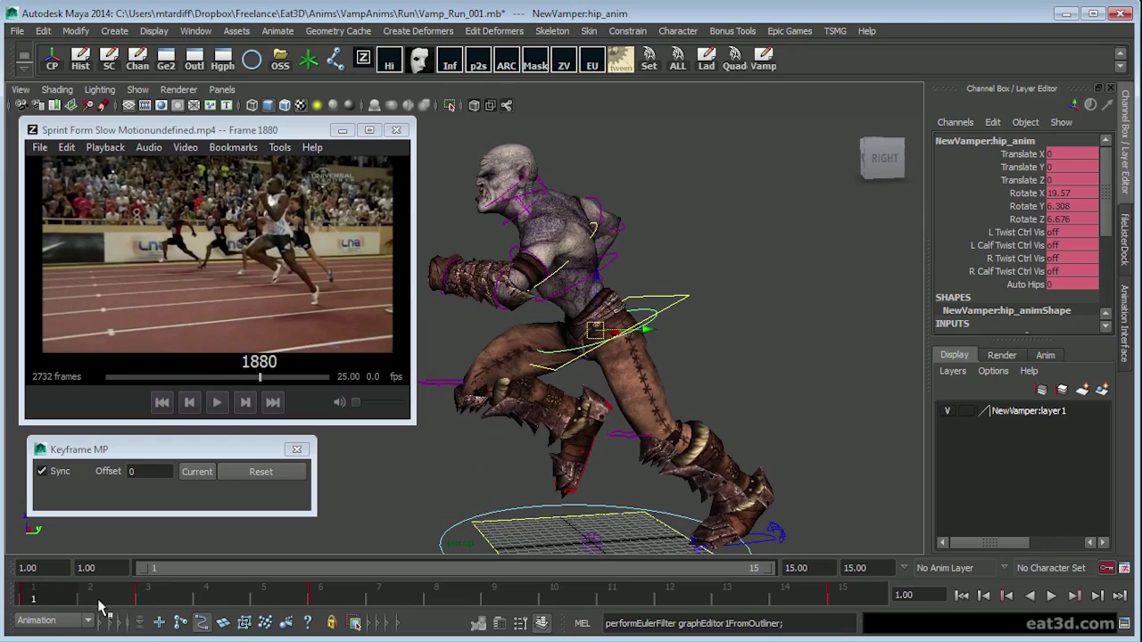
left_click(98, 603)
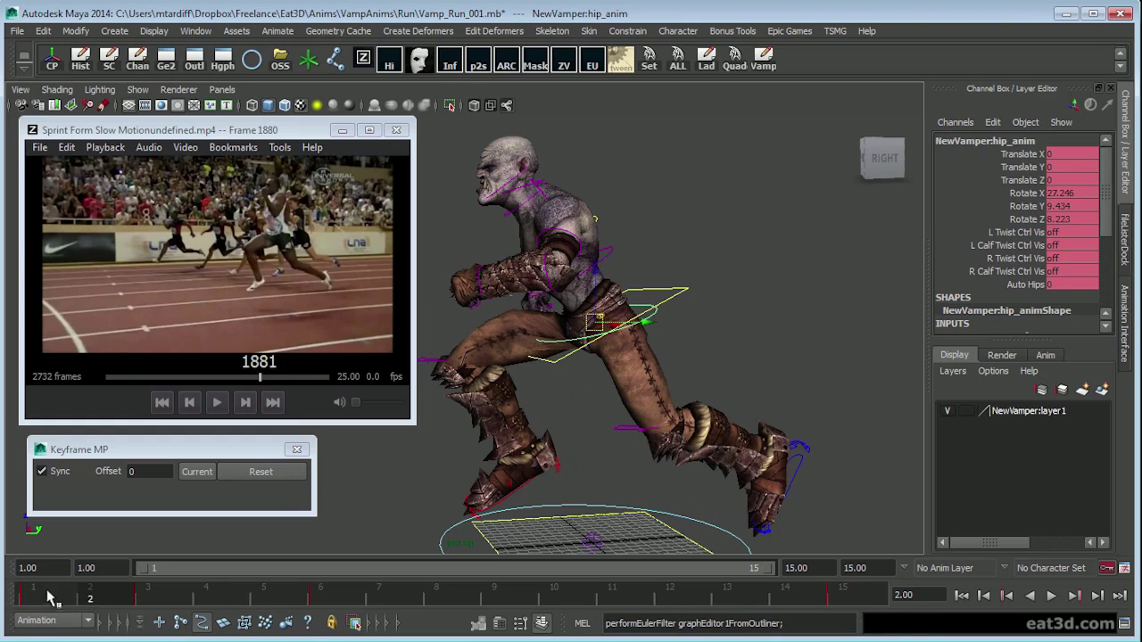
left_click_drag(48, 591, 106, 603)
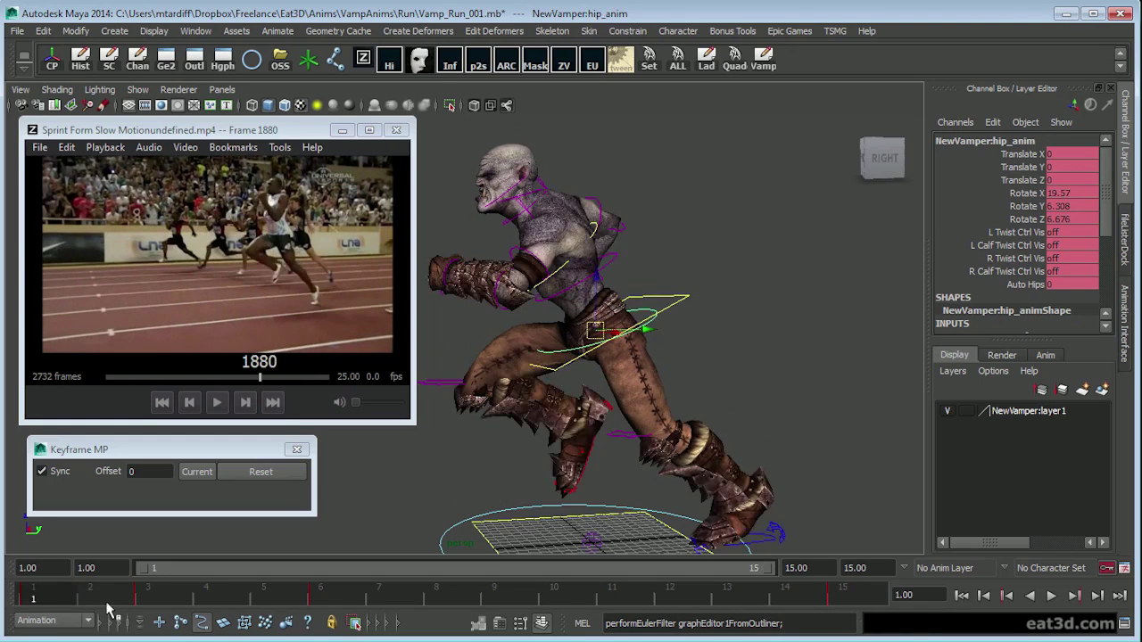
left_click(106, 605)
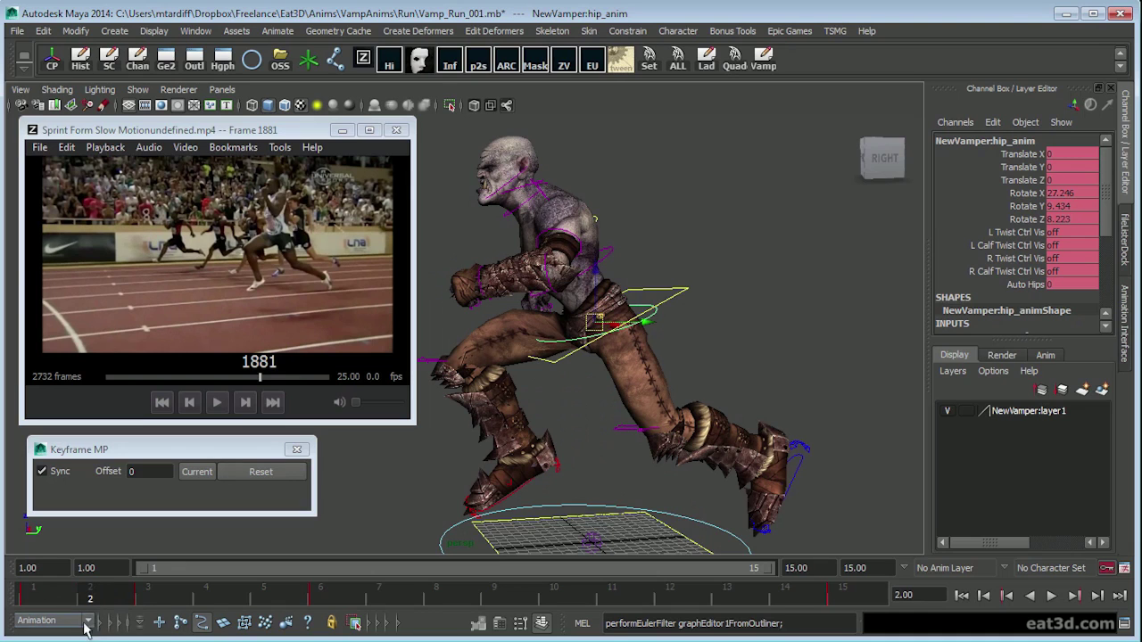
- Go to frame 6 and examine the character's push-off pose from the side and from a three-quarter angle
left_click_drag(267, 602, 343, 605)
right_click_drag(615, 421, 547, 375, "alt")
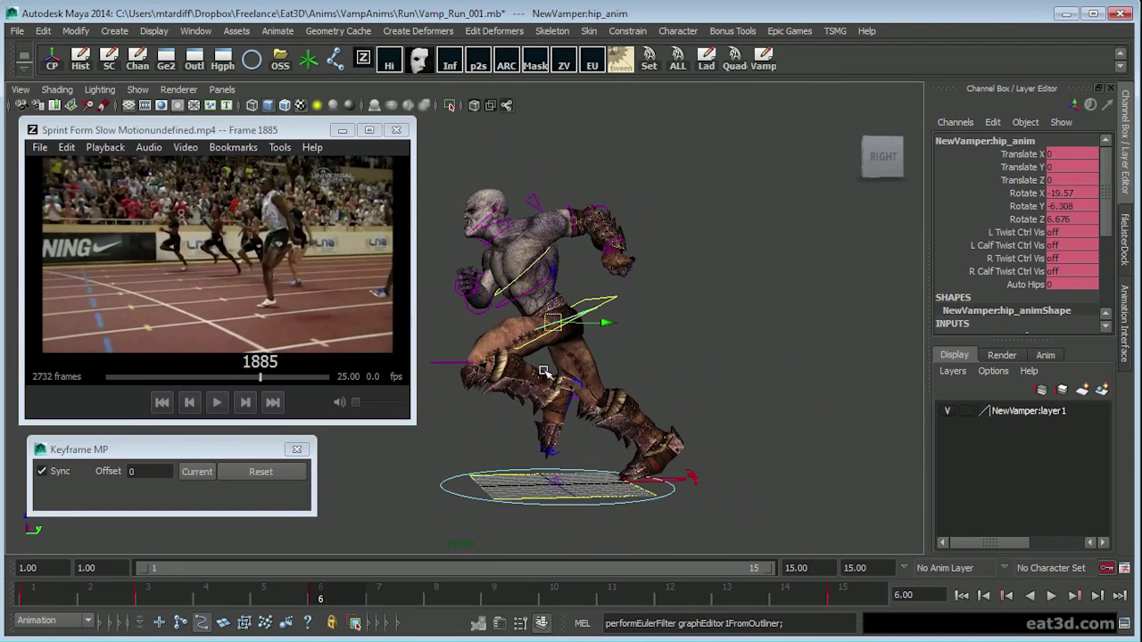
right_click_drag(528, 417, 579, 450, "alt")
left_click_drag(557, 446, 544, 454, "alt")
middle_click_drag(501, 458, 514, 460, "alt")
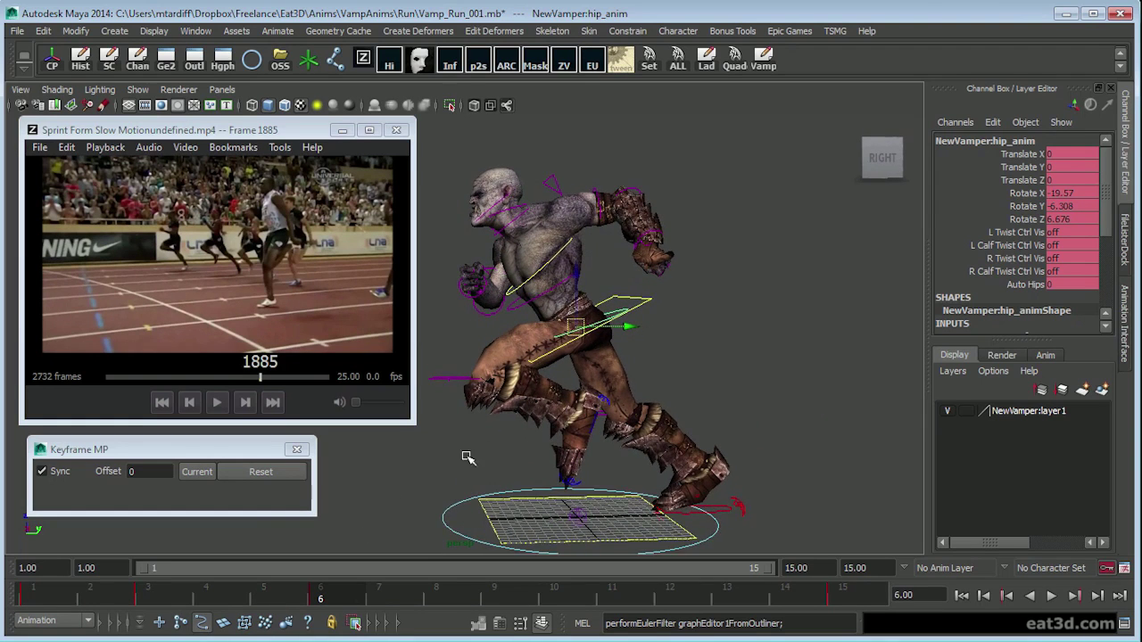
left_click_drag(469, 458, 254, 536, "alt")
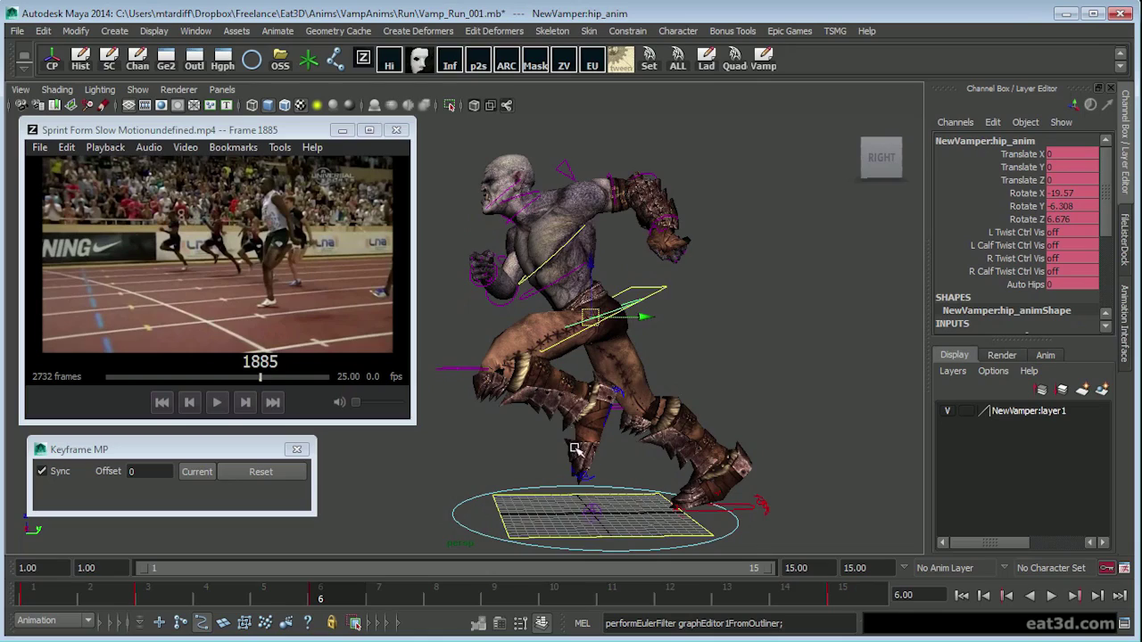
left_click_drag(575, 449, 580, 410, "alt")
right_click_drag(580, 410, 614, 413, "alt")
middle_click_drag(614, 413, 592, 418, "alt")
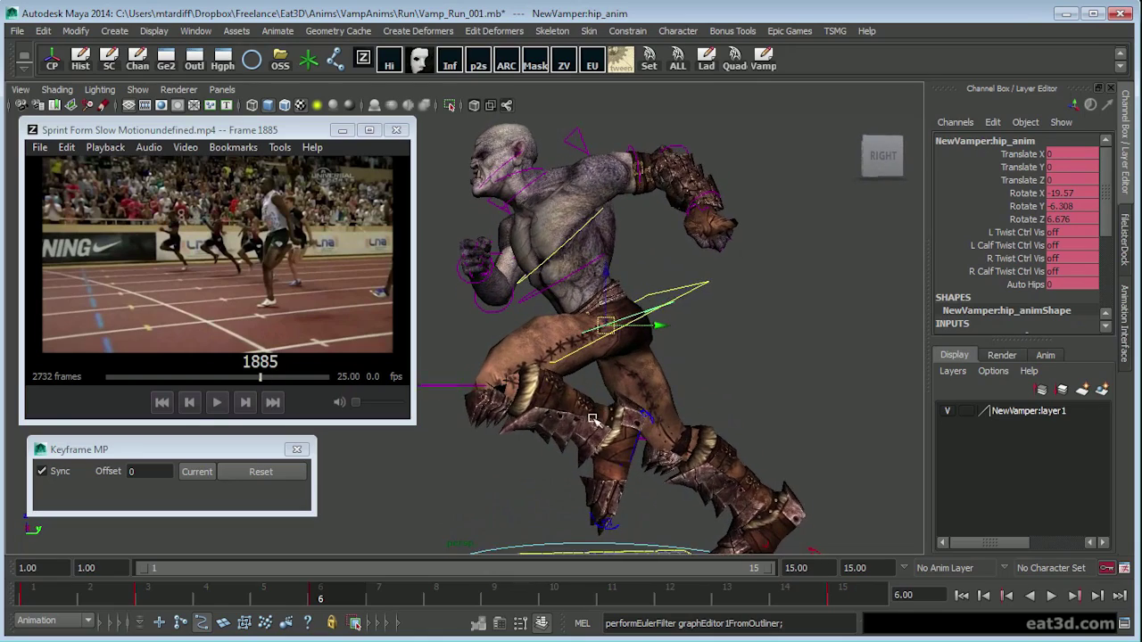
right_click_drag(592, 418, 563, 428, "alt")
left_click_drag(544, 272, 580, 316, "alt")
middle_click_drag(581, 315, 601, 364, "alt")
right_click_drag(601, 364, 553, 330, "alt")
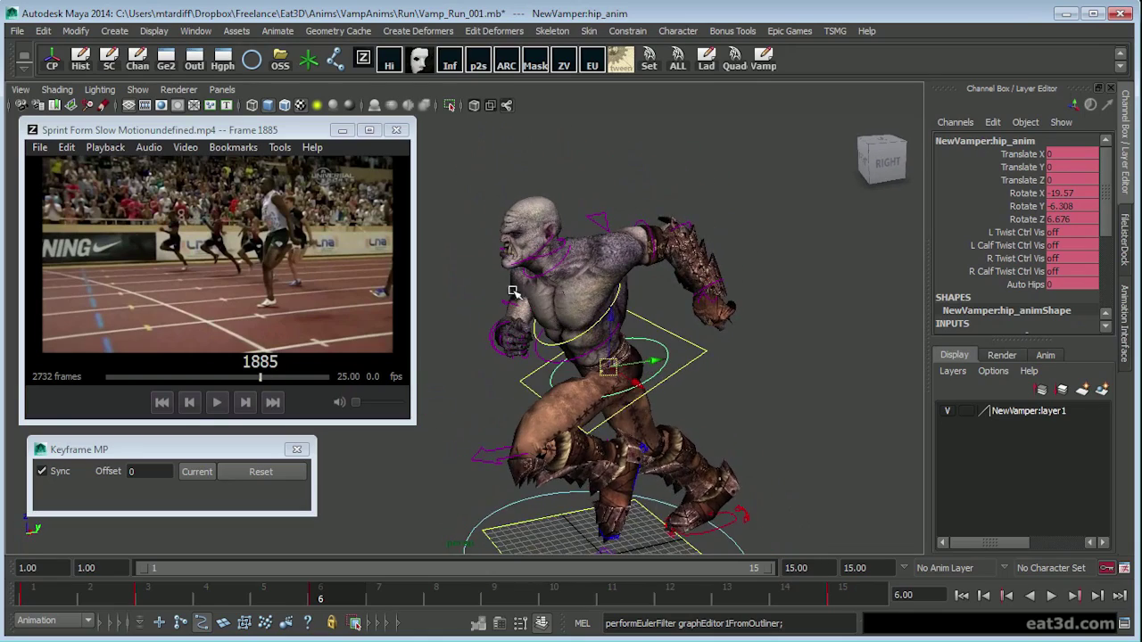
left_click_drag(513, 291, 648, 196, "alt")
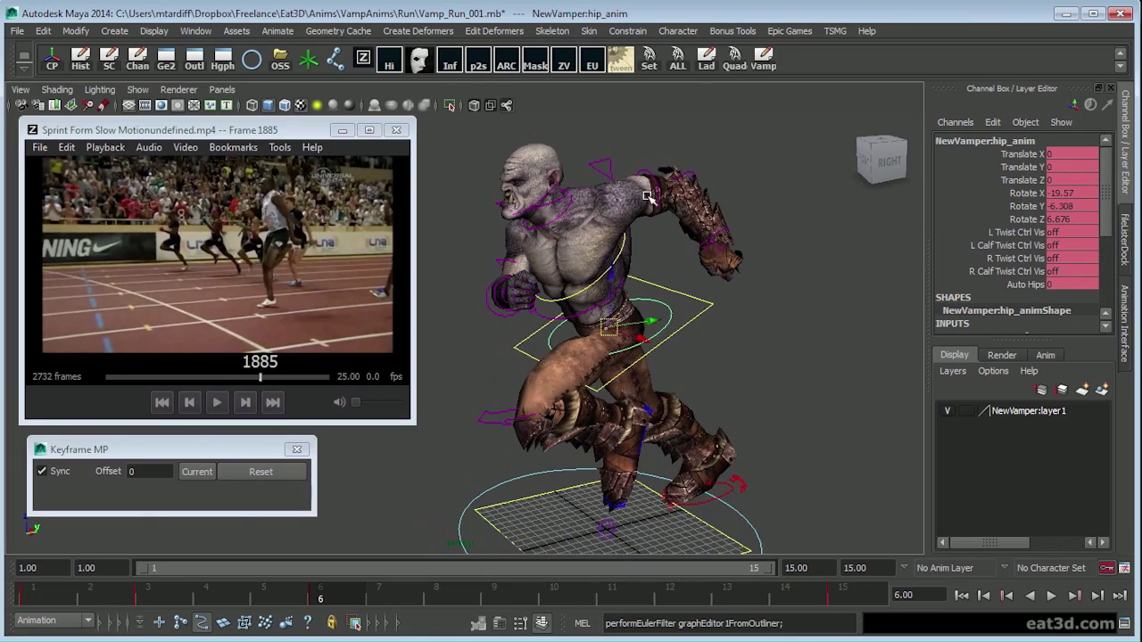
right_click_drag(650, 246, 673, 255, "alt")
middle_click_drag(629, 246, 633, 272, "alt")
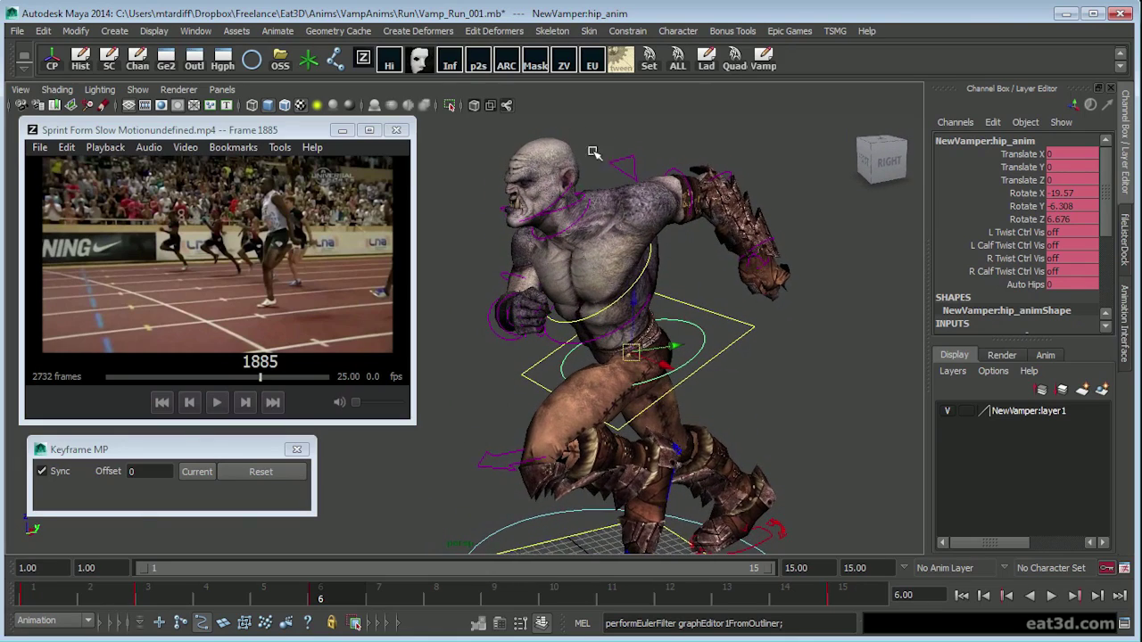
- Select the right foot control and scrub the opening frames to examine the stride from the side
left_click_drag(593, 152, 655, 181, "alt")
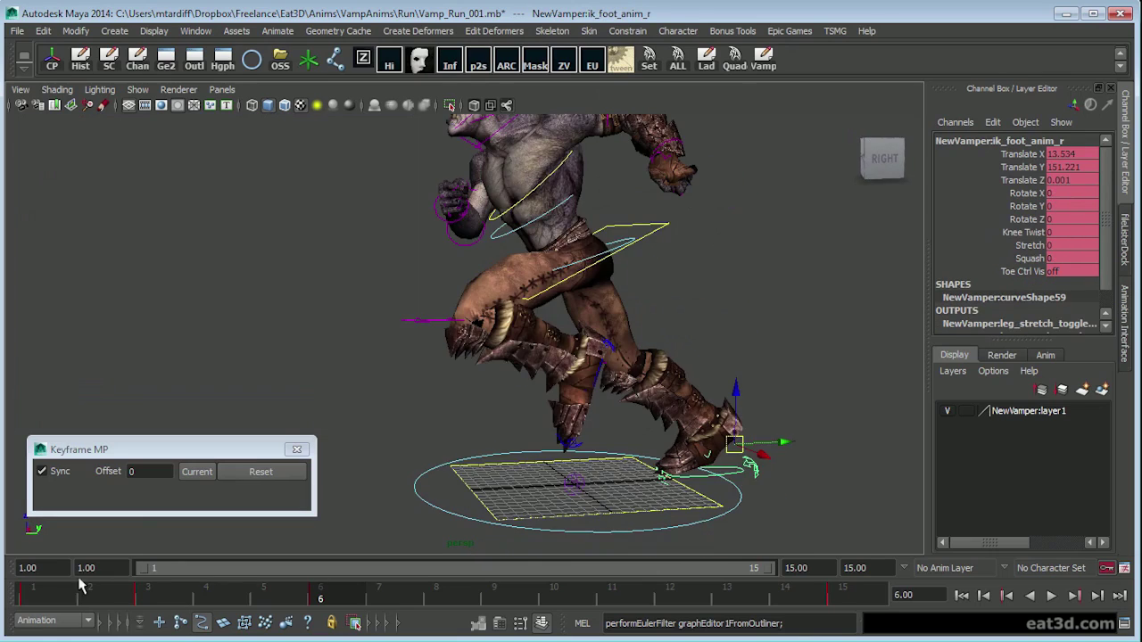
left_click_drag(26, 589, 181, 578)
left_click_drag(660, 354, 606, 357, "alt")
right_click_drag(606, 356, 520, 374, "alt")
left_click_drag(143, 590, 111, 593)
key("alt+v")
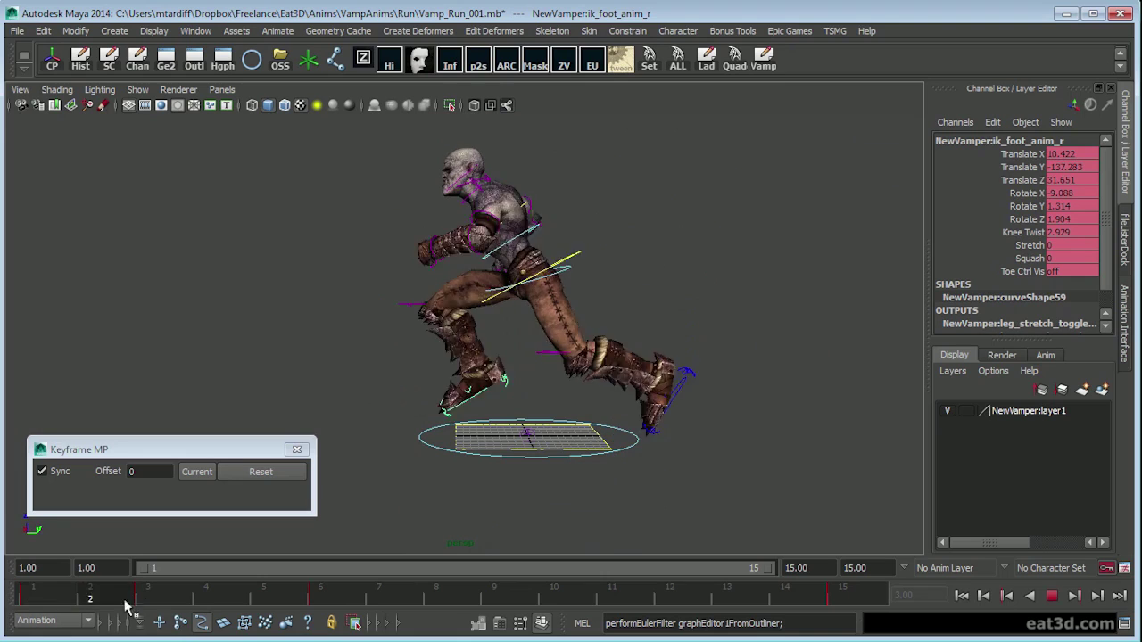
- Select all of the character's controls and move their keys from frame 6 to frame 7
left_click(188, 621)
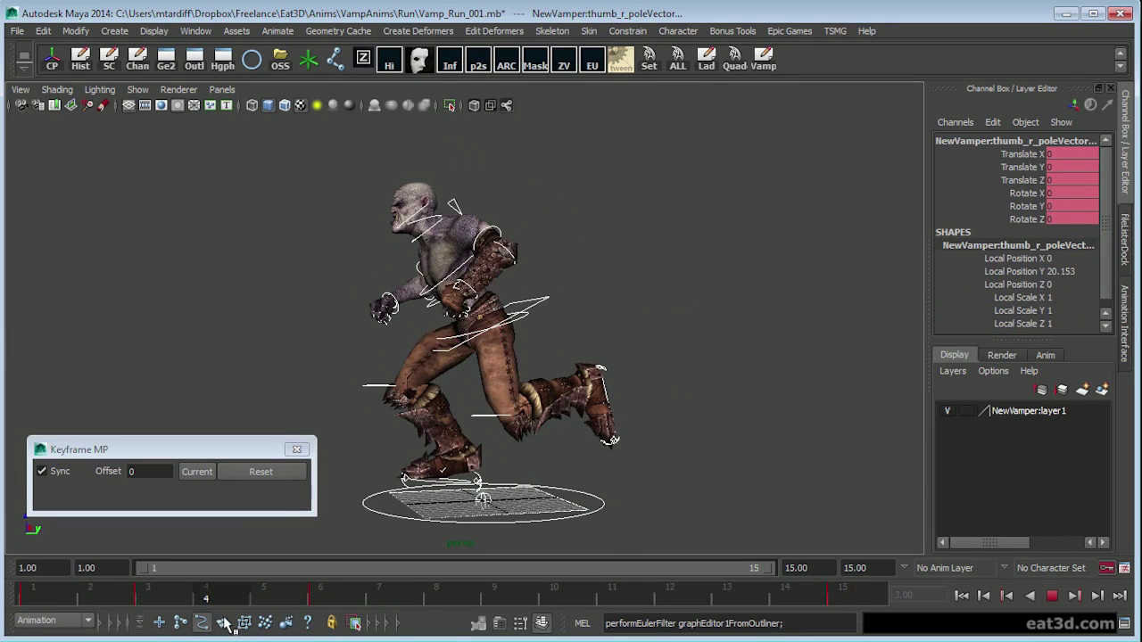
left_click(317, 604)
left_click_drag(696, 451, 655, 449, "alt")
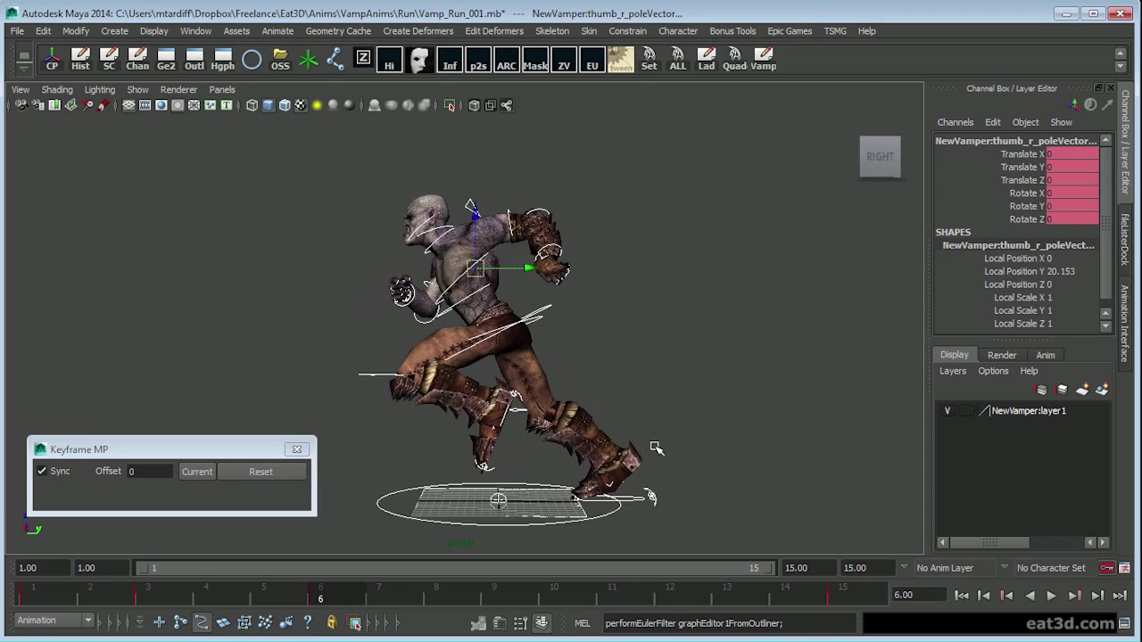
middle_click_drag(596, 432, 594, 403, "alt")
left_click_drag(594, 403, 591, 426, "alt")
left_click(34, 596)
key("alt+v")
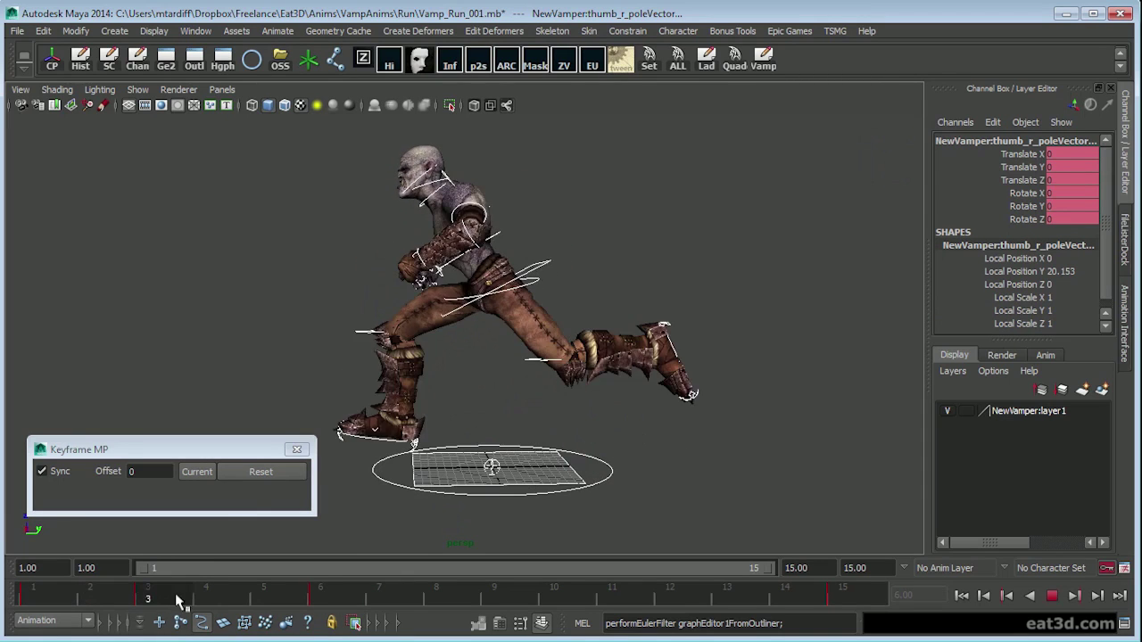
key("alt+v")
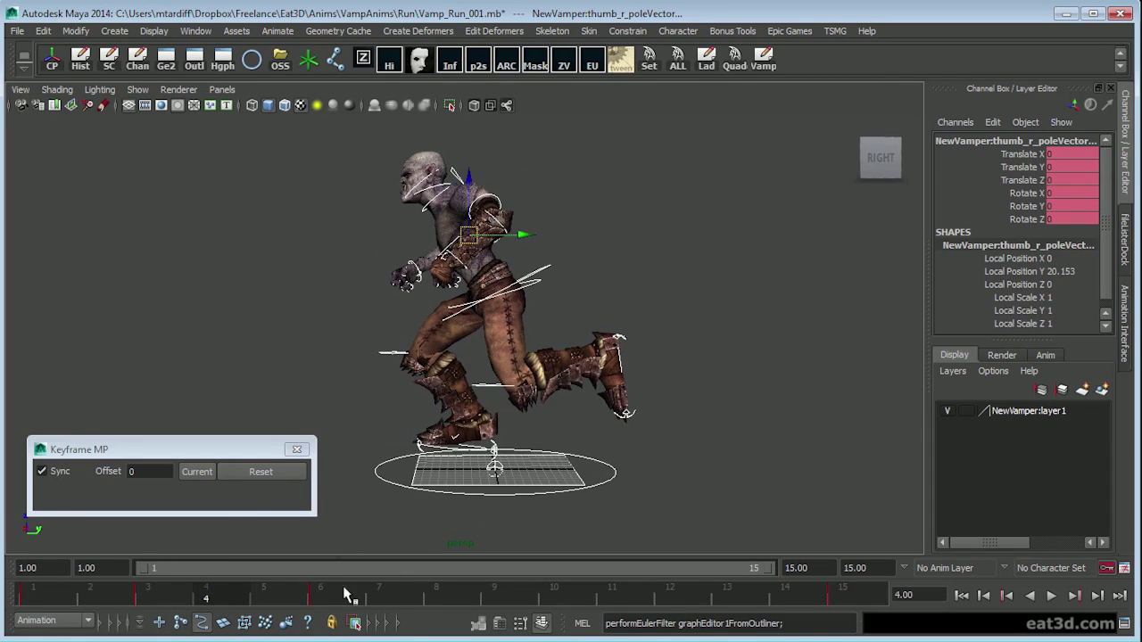
left_click(325, 604, "shift")
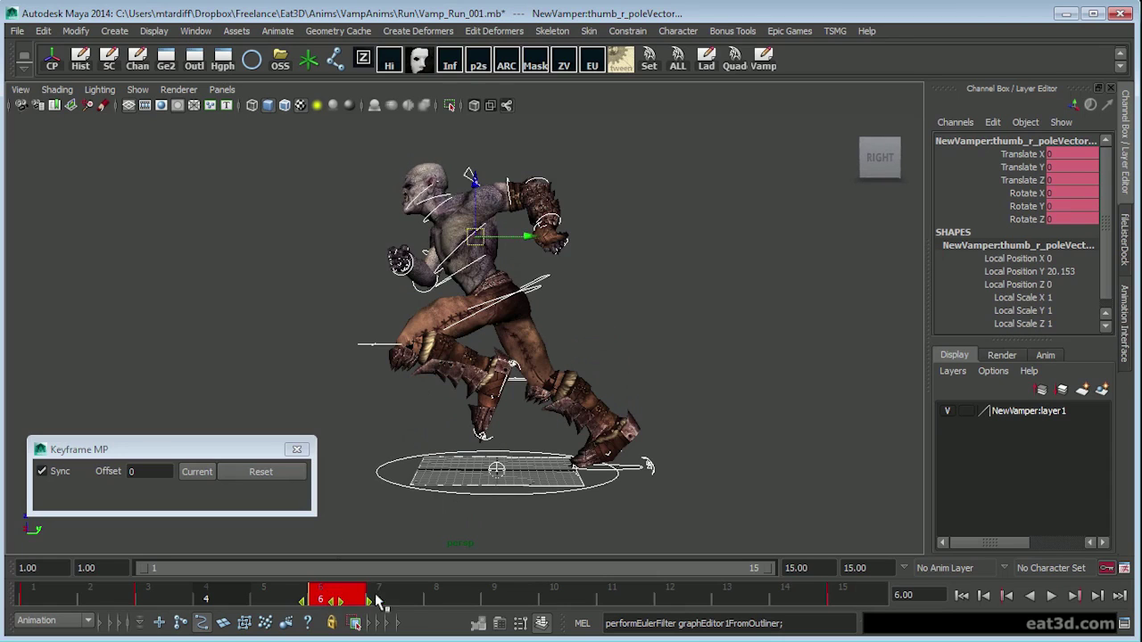
left_click_drag(375, 596, 392, 596)
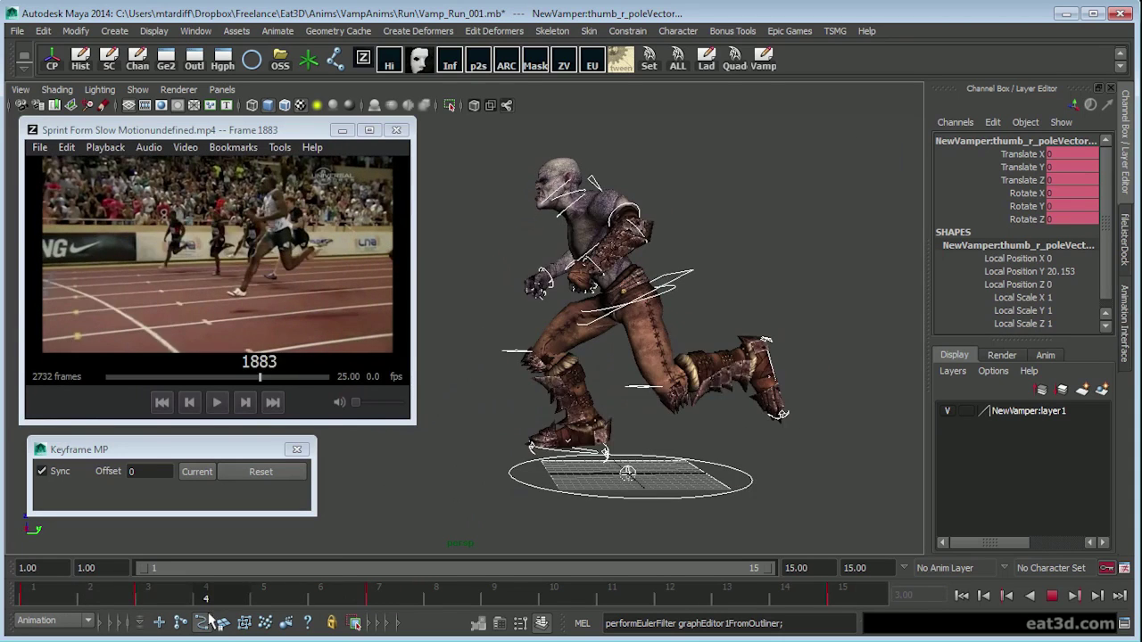
- Scrub between frames 4 and 5 to check the retimed stride against the synced sprint video
key("alt+v")
key("alt+v")
left_click_drag(279, 607, 255, 605)
- Open the Run_001 reference video from the Human Stuff folder in AnimationReference
key("super+e")
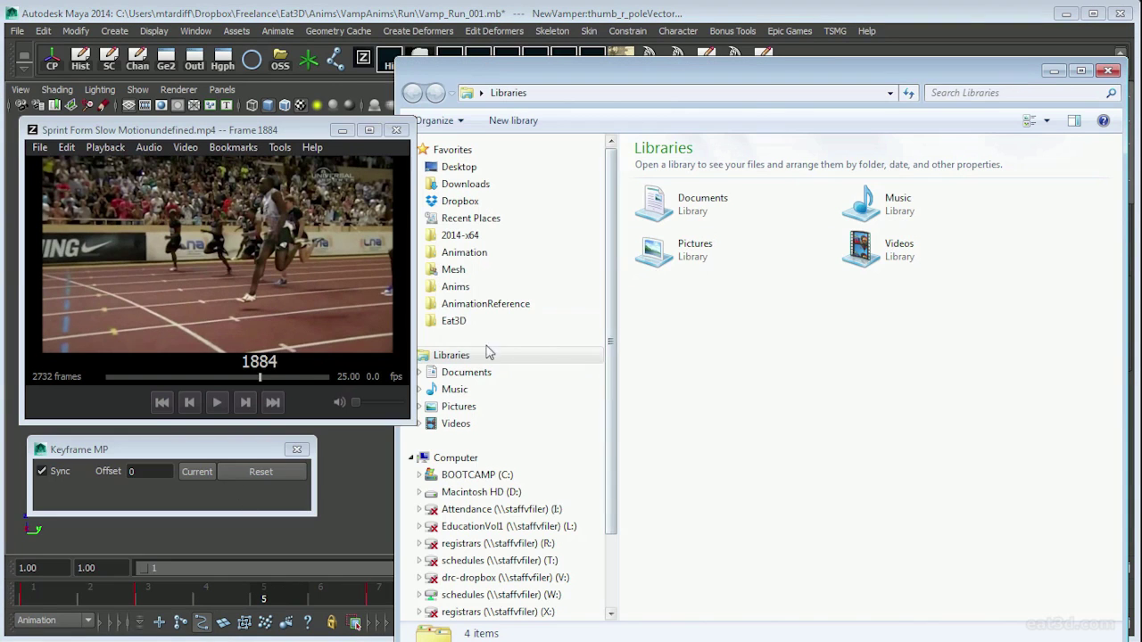
left_click(486, 303)
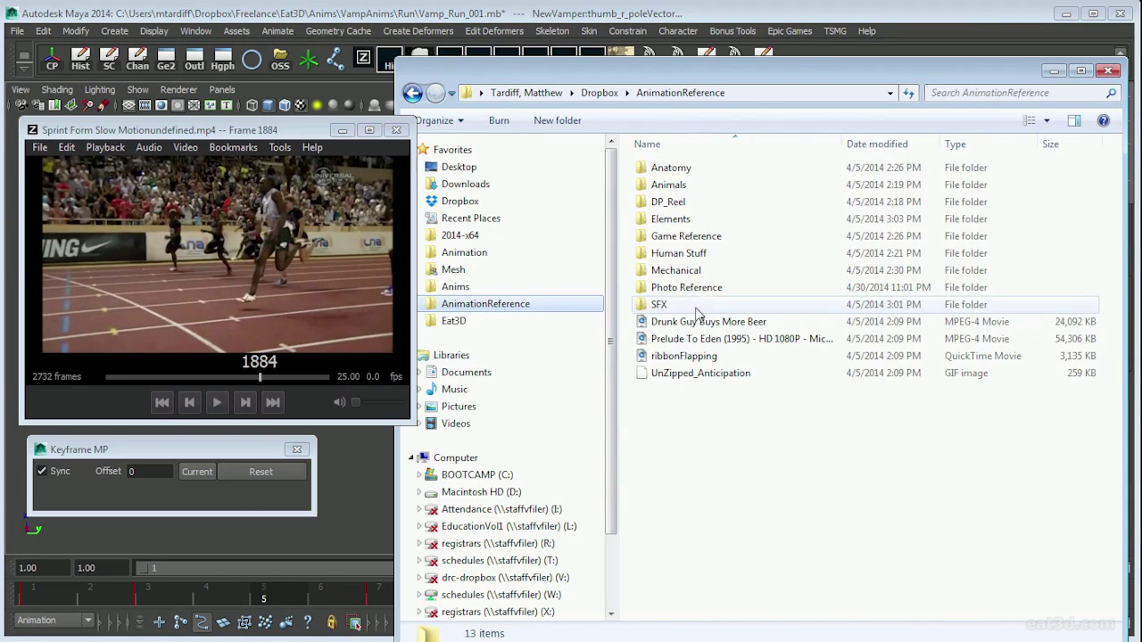
double_click(685, 254)
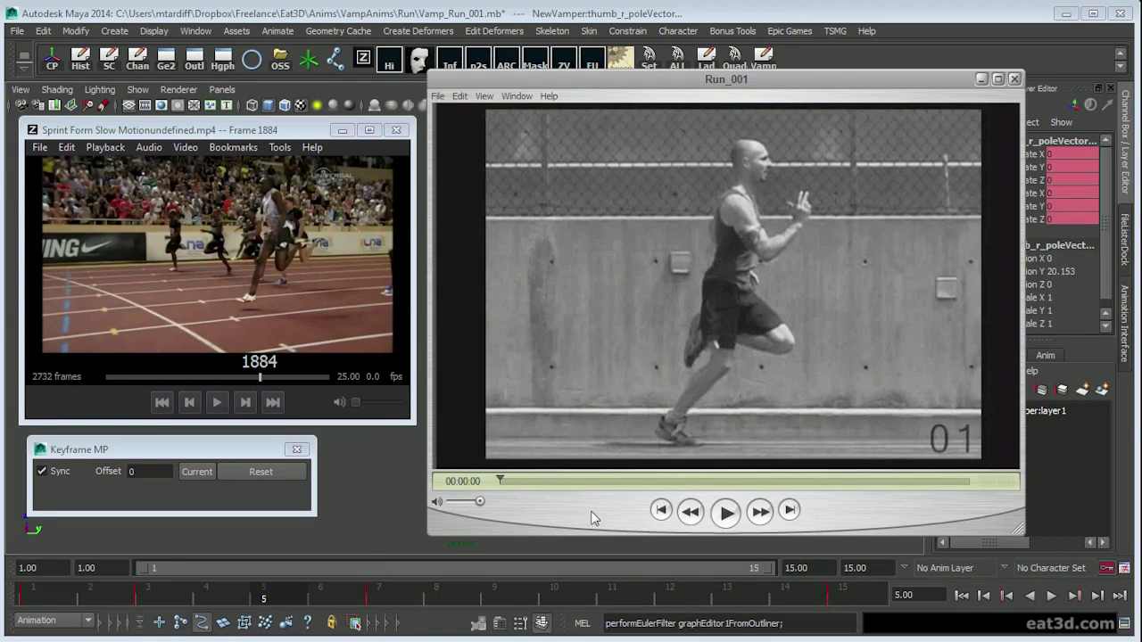
- Step back and forth through frames 01 to 07 of Run_001 to study the push-off, airborne and landing poses
key("Right")
key("Right")
key("Right")
key("Right")
key("Right")
key("Right")
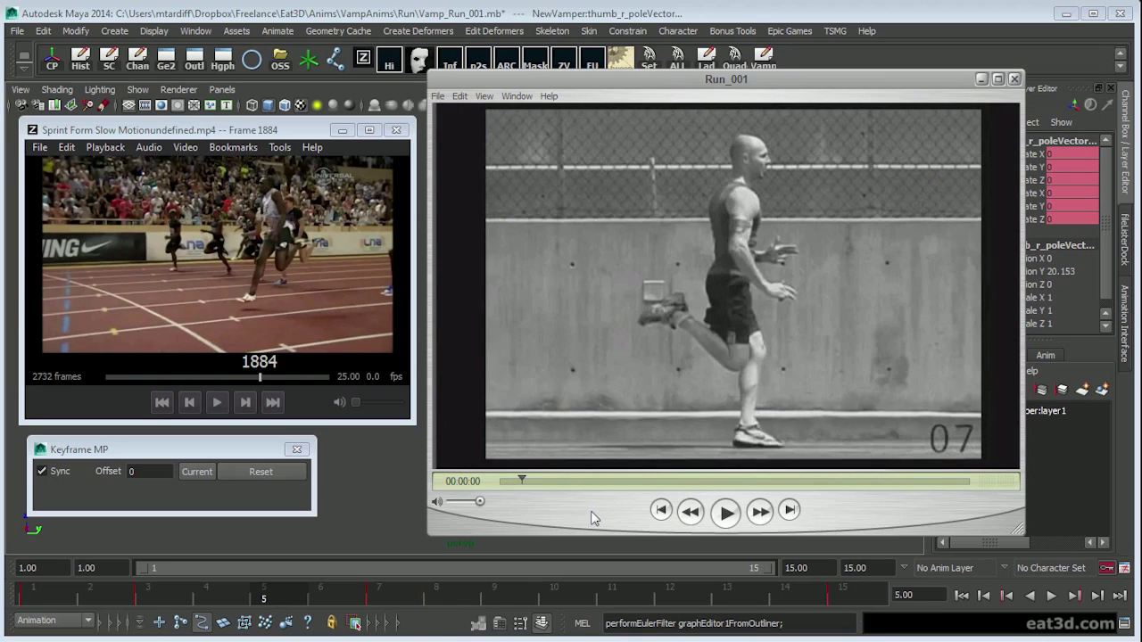
key("Left")
key("Left")
key("Right")
key("Right")
key("Left")
key("Left")
key("Left")
key("Left")
key("Left")
key("Left")
key("Right")
key("Right")
key("Right")
key("Right")
key("Right")
key("Right")
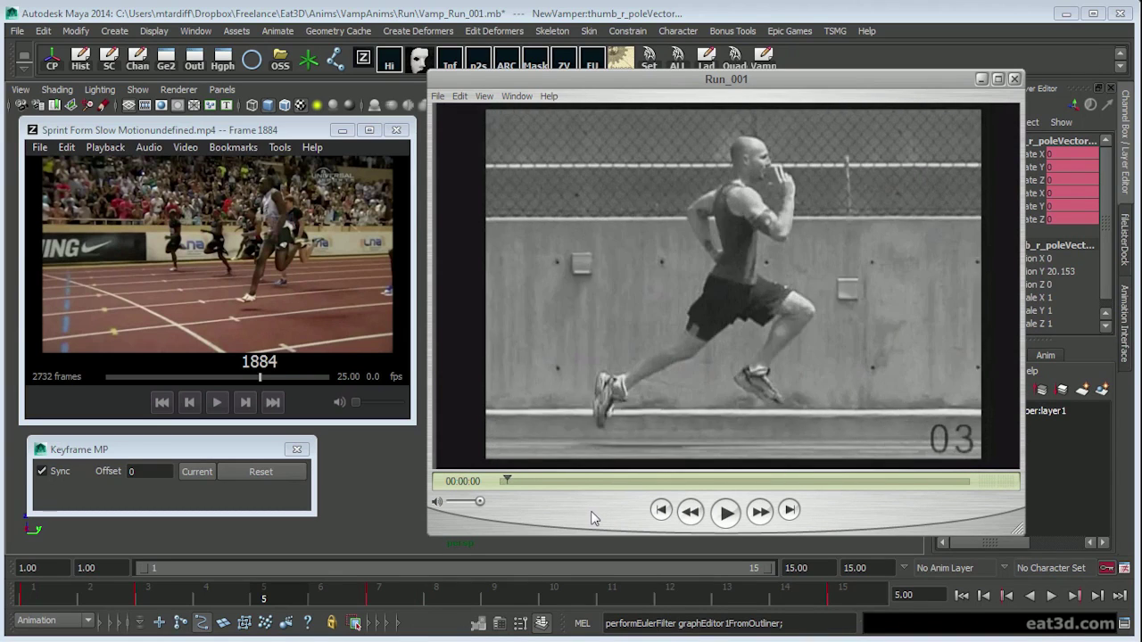
key("Left")
key("Left")
key("Left")
key("Left")
key("Left")
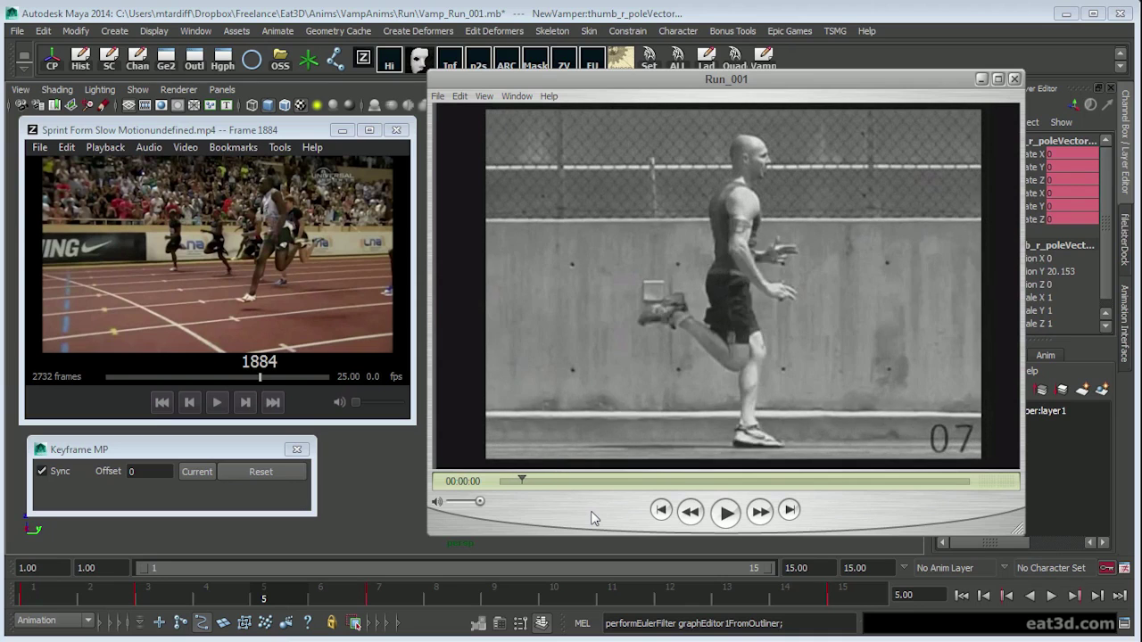
key("Right")
key("Left")
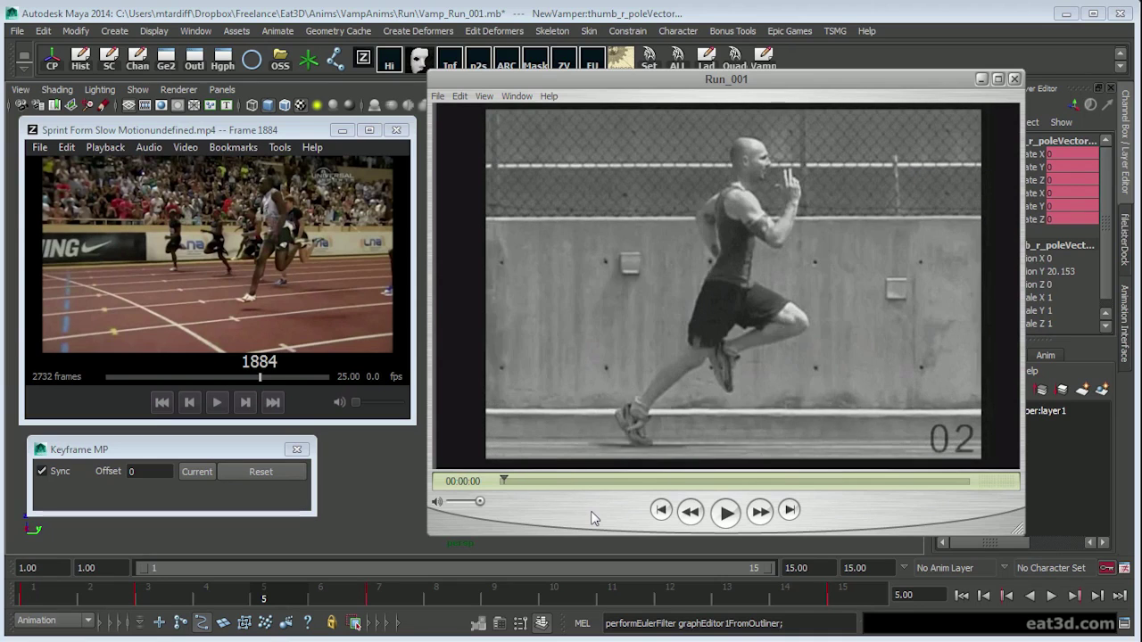
- Step through frames 02 to 08 of Run_001 to study how the front leg reaches forward and lands
key("Right")
key("Right")
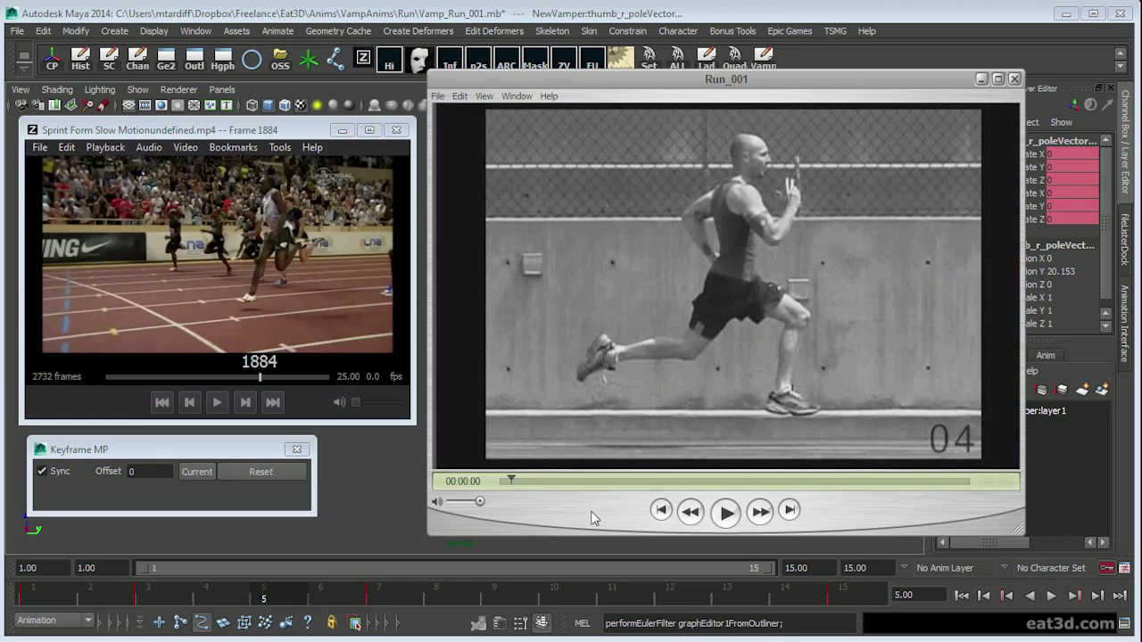
key("Right")
key("Right")
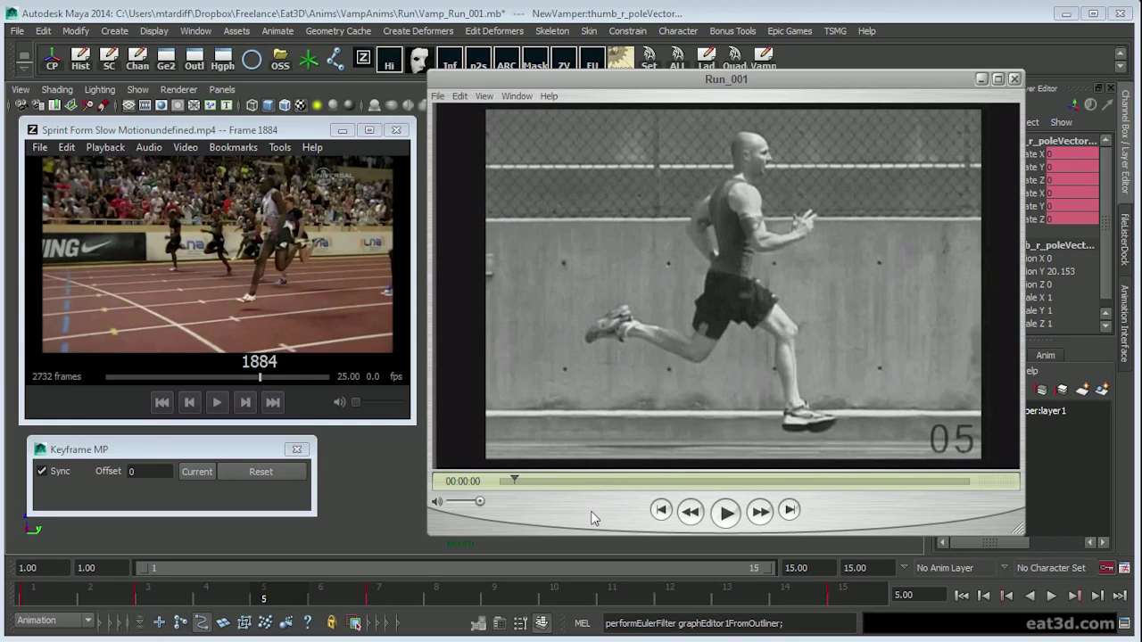
key("Left")
key("Left")
key("Right")
key("Right")
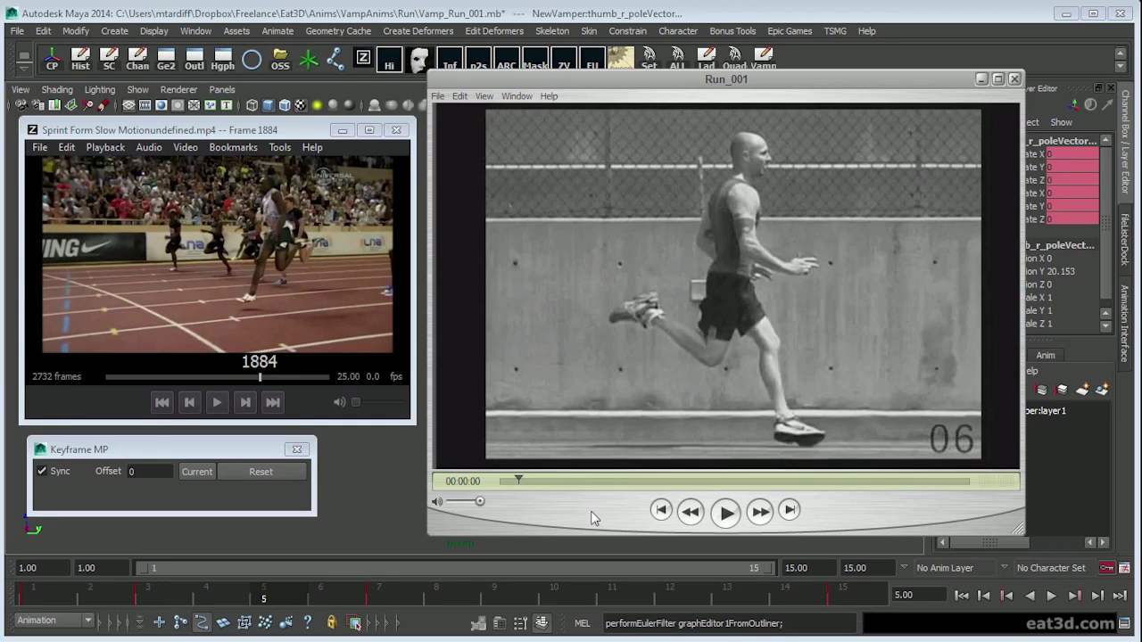
key("Right")
key("Left")
key("Left")
key("Left")
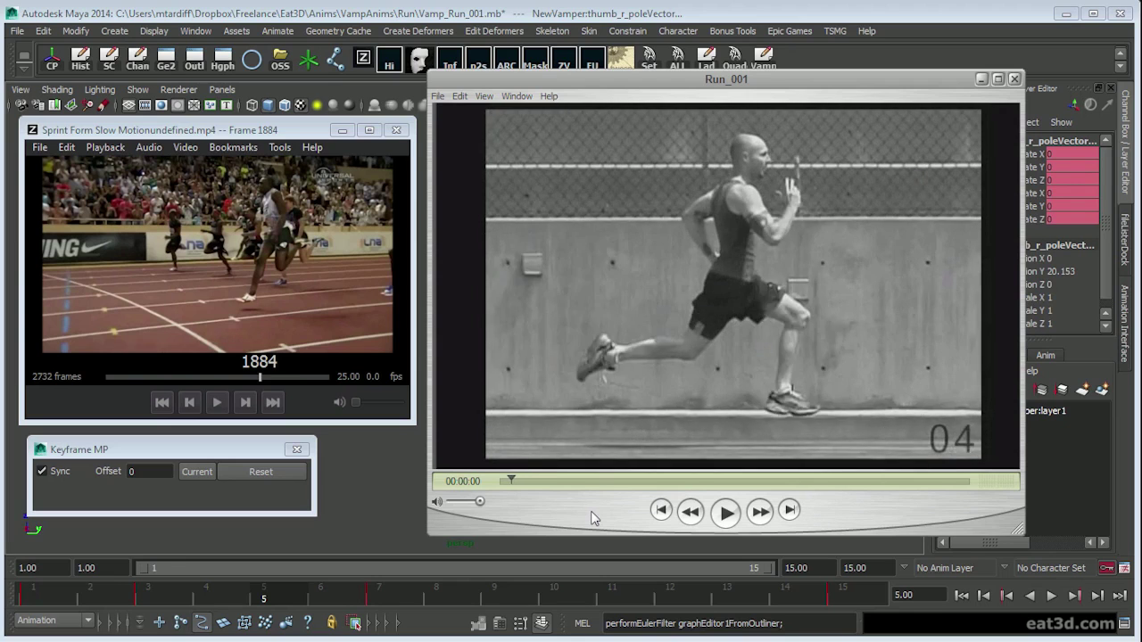
key("Right")
key("Right")
key("Right")
key("Right")
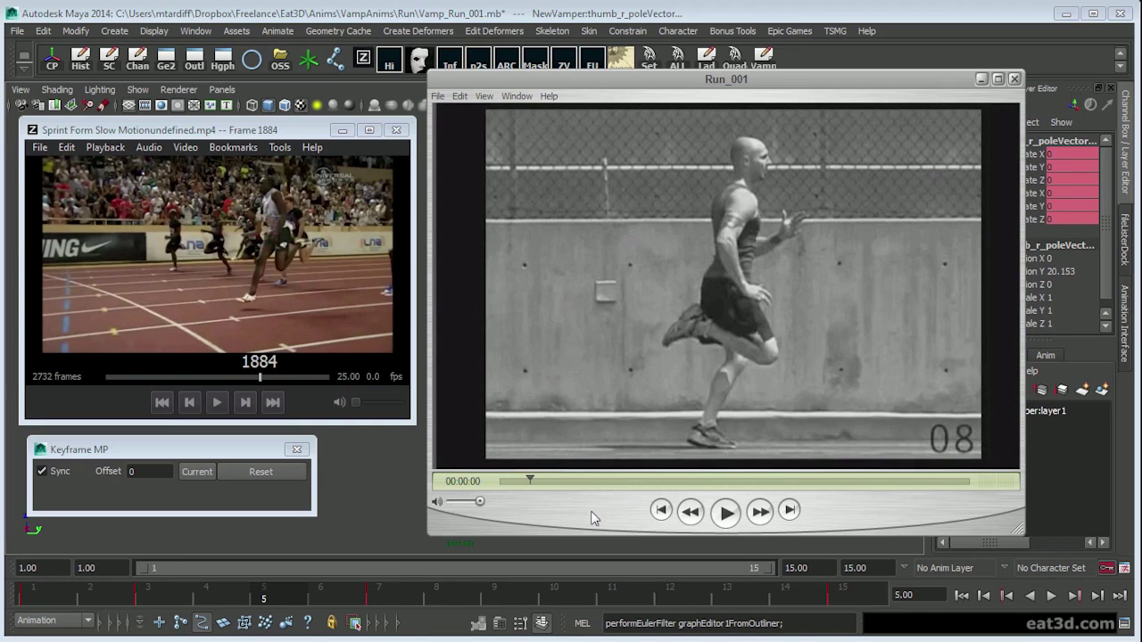
- Compare frames 05 and 06 of Run_001 to examine the front leg just before and at ground contact
key("Right")
key("Right")
key("Right")
key("Left")
key("Left")
key("Left")
key("Left")
key("Left")
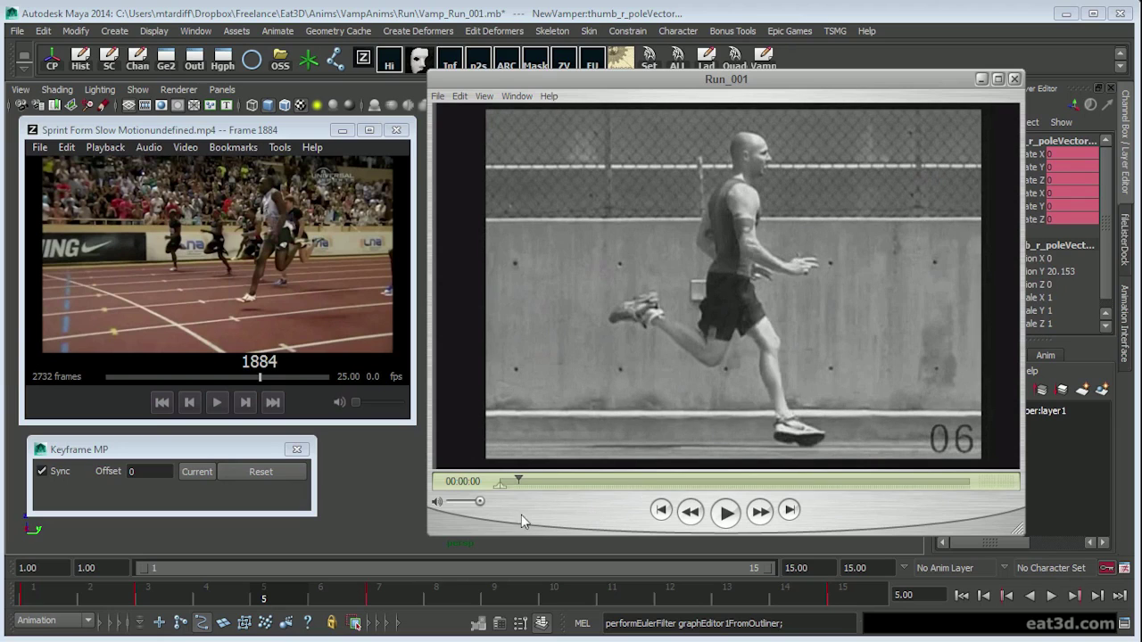
key("Left")
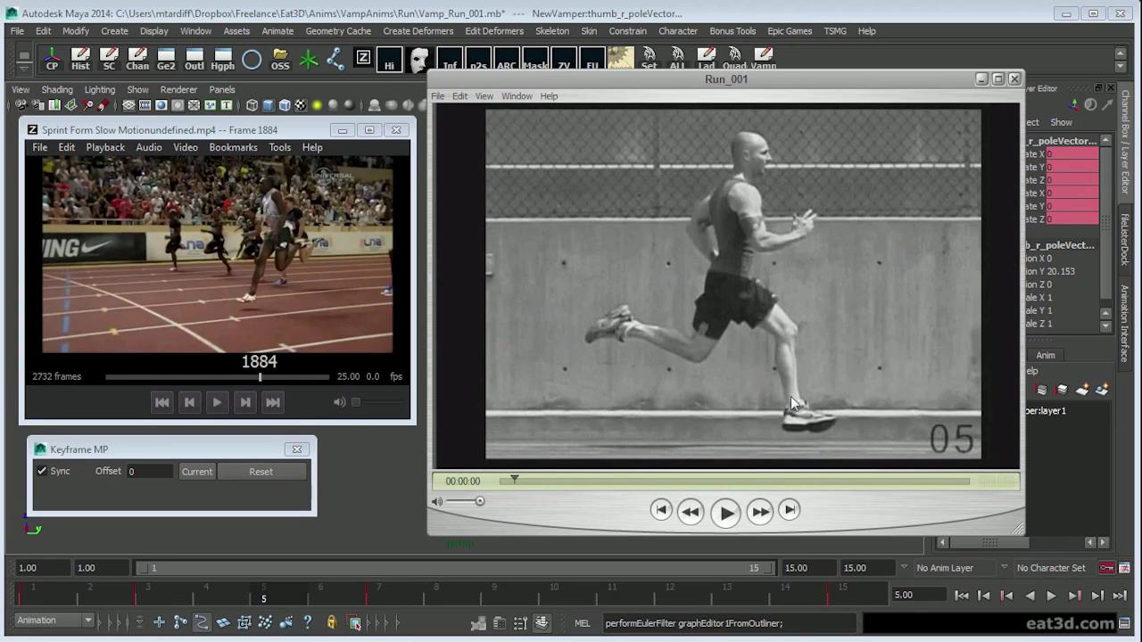
key("Right")
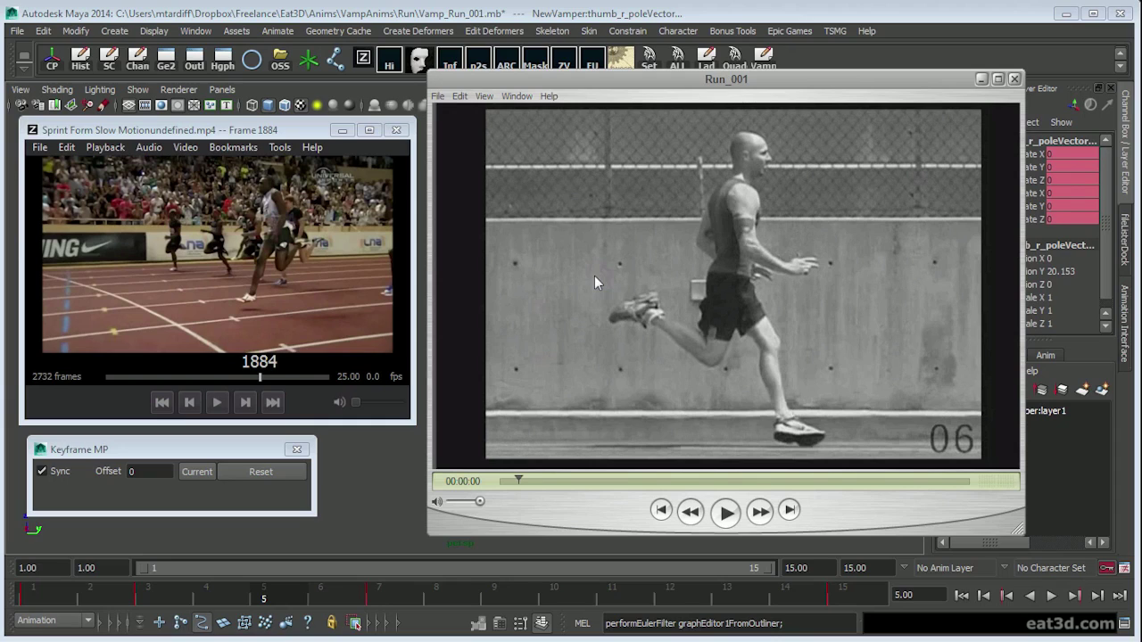
- Draw lines over the runner's front leg at frame 06 comparing a straight leg with a bent one, and clear them
key("ctrl+shift")
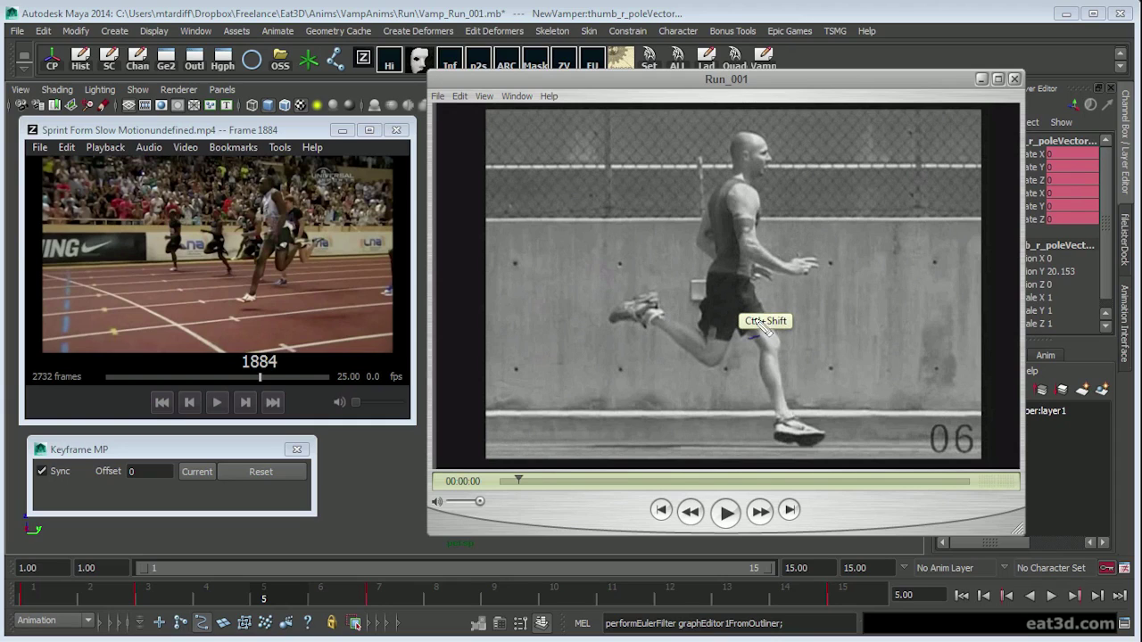
mouse_move(799, 377)
left_mouse_down()
mouse_move(810, 419)
mouse_move(786, 366)
left_mouse_up()
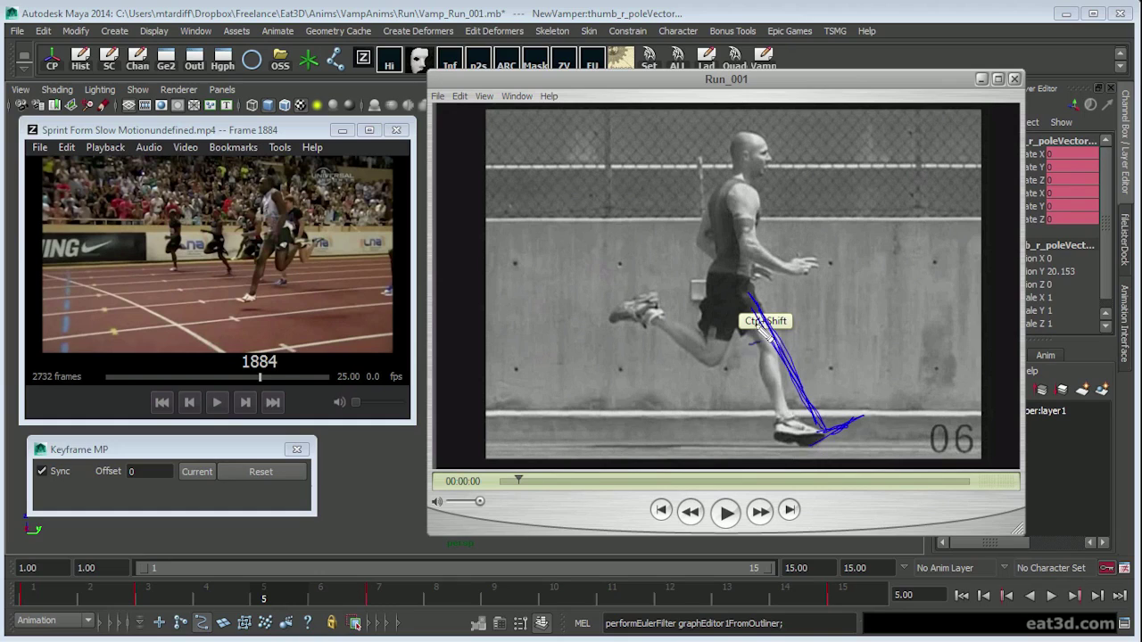
left_click_drag(749, 308, 788, 437)
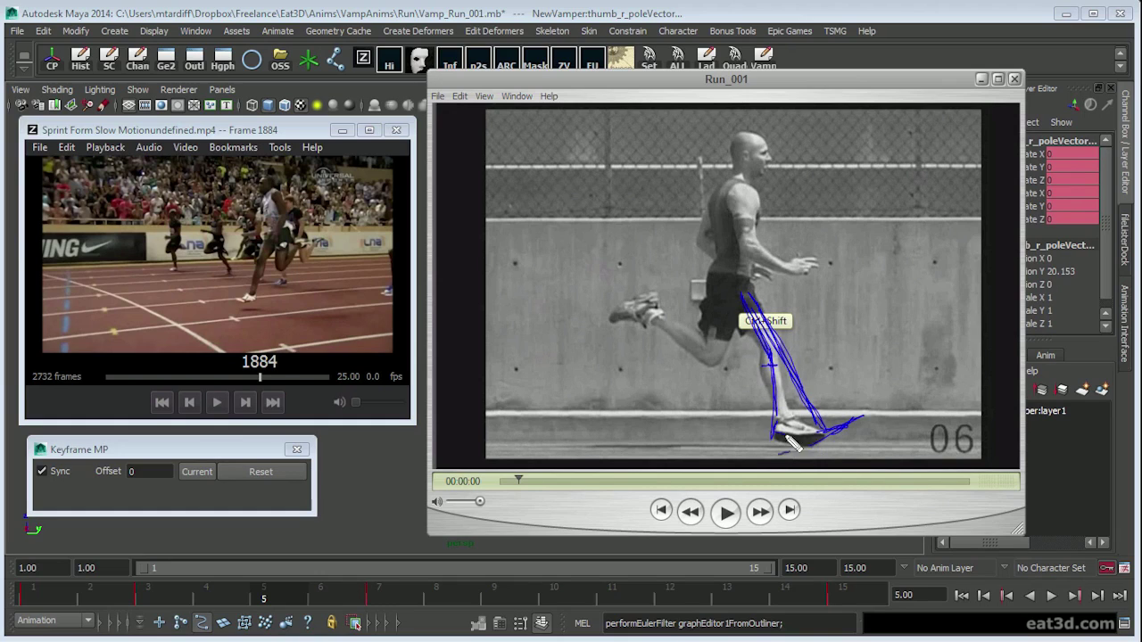
key("Escape")
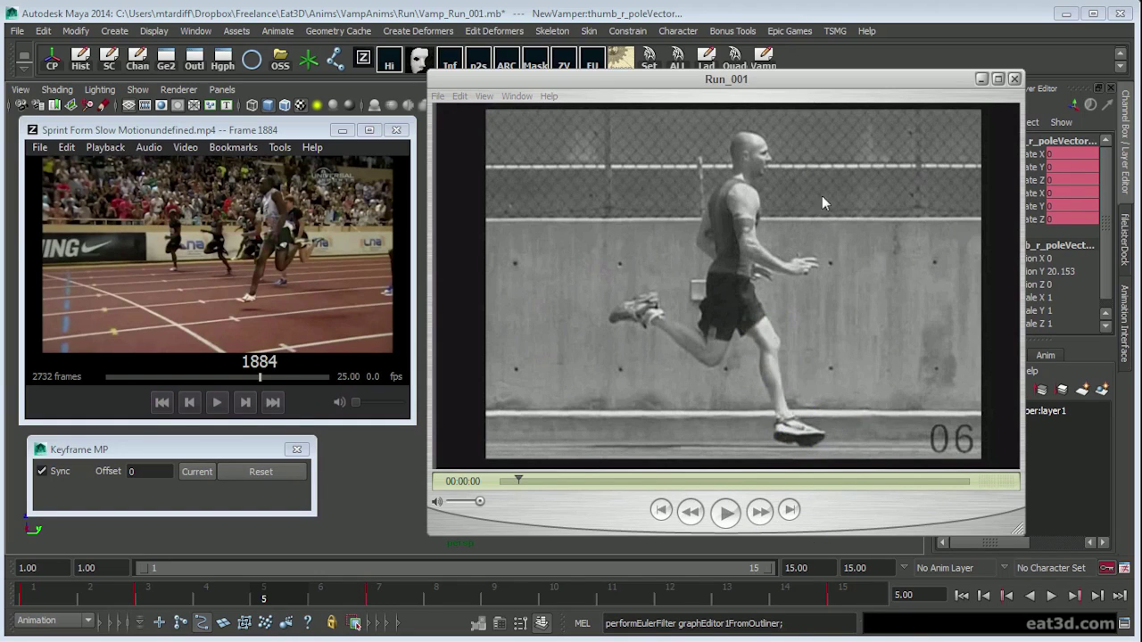
- Close the Run_001 video, set a key at frame 5 with the right foot control selected, and go to frame 7
left_click(1014, 78)
left_click(575, 339)
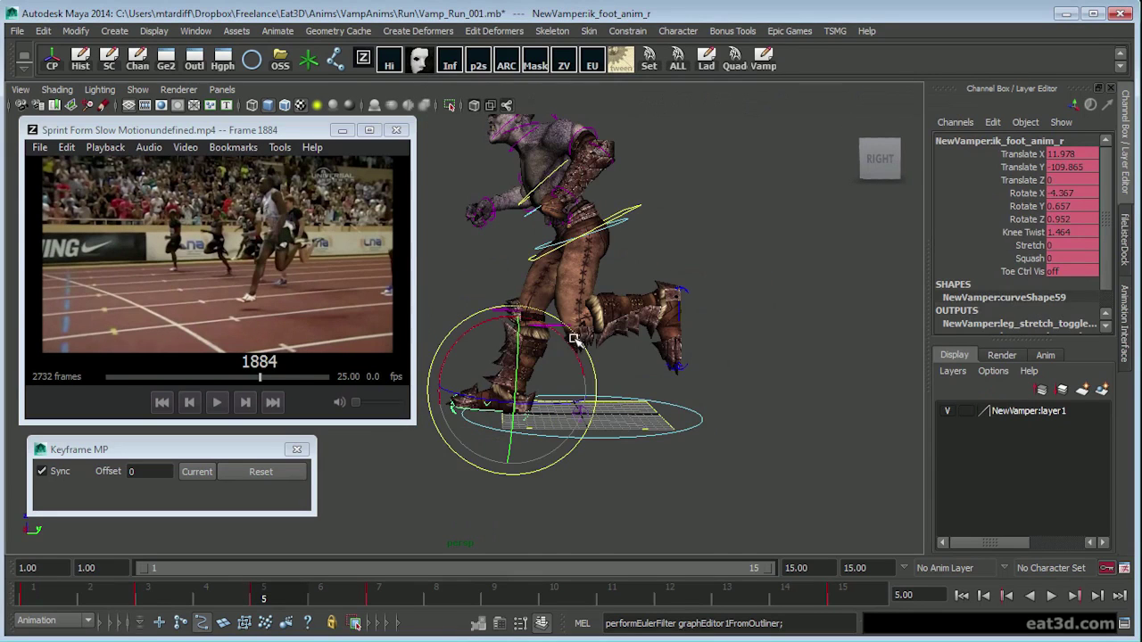
left_click(375, 600)
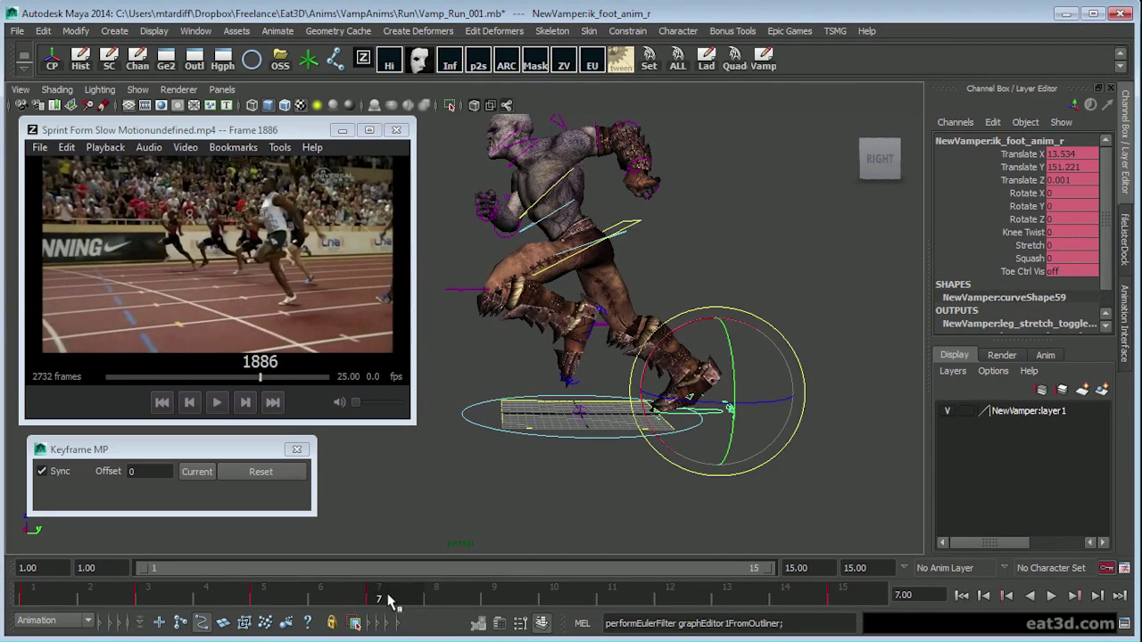
- Select the left foot control at frame 1 and check the stride through frame 5 against the sprint video
key("alt+v")
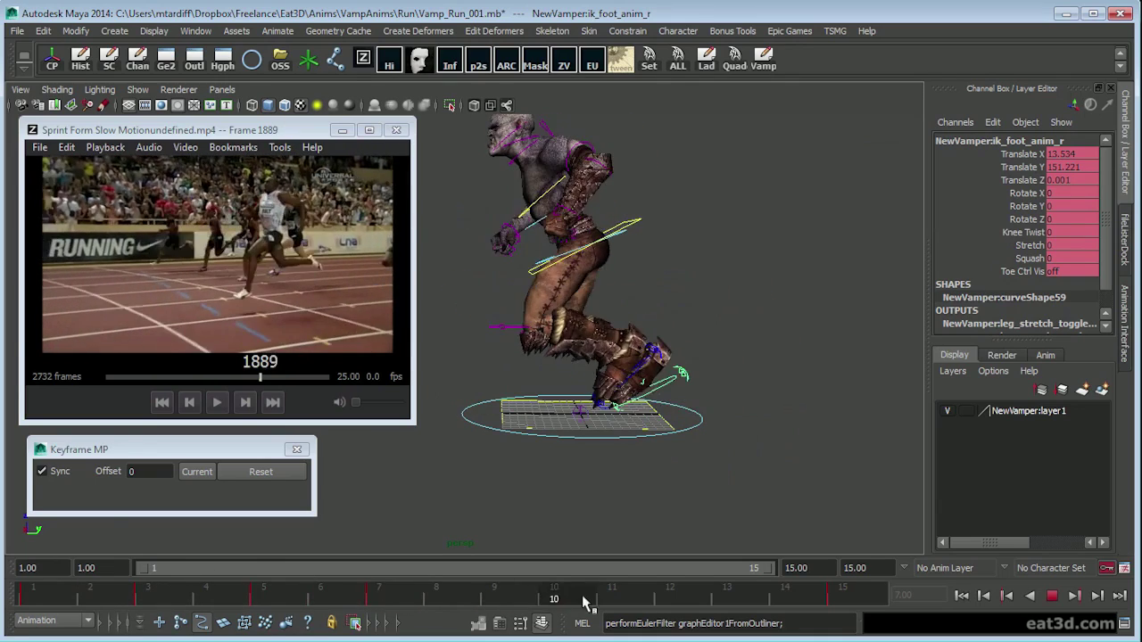
key("alt+v")
left_click(718, 390)
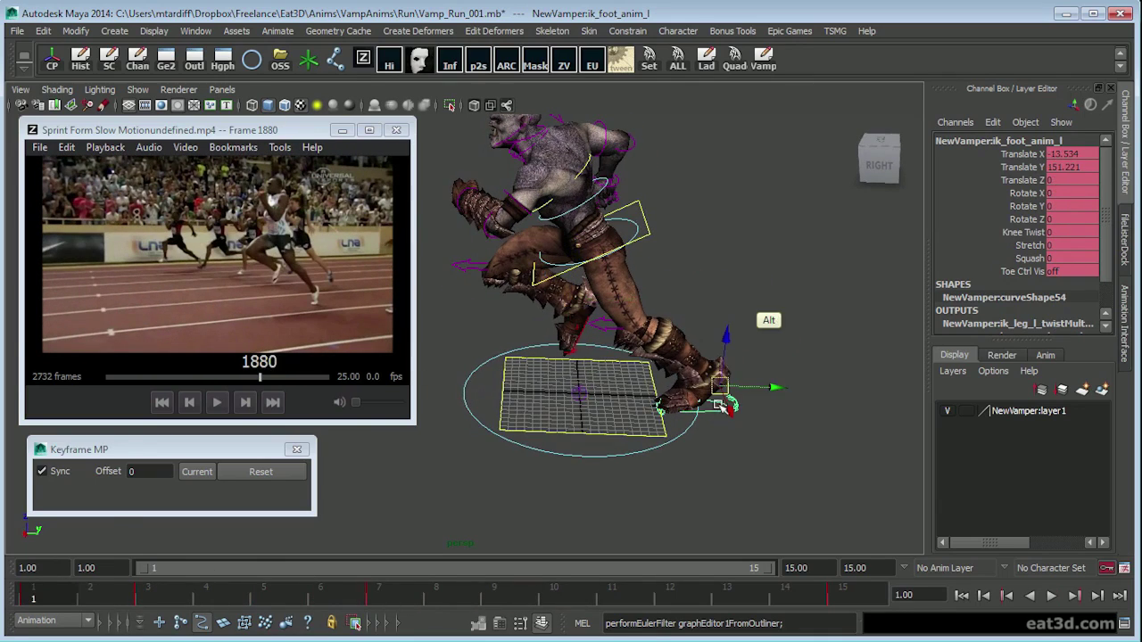
key("alt+v")
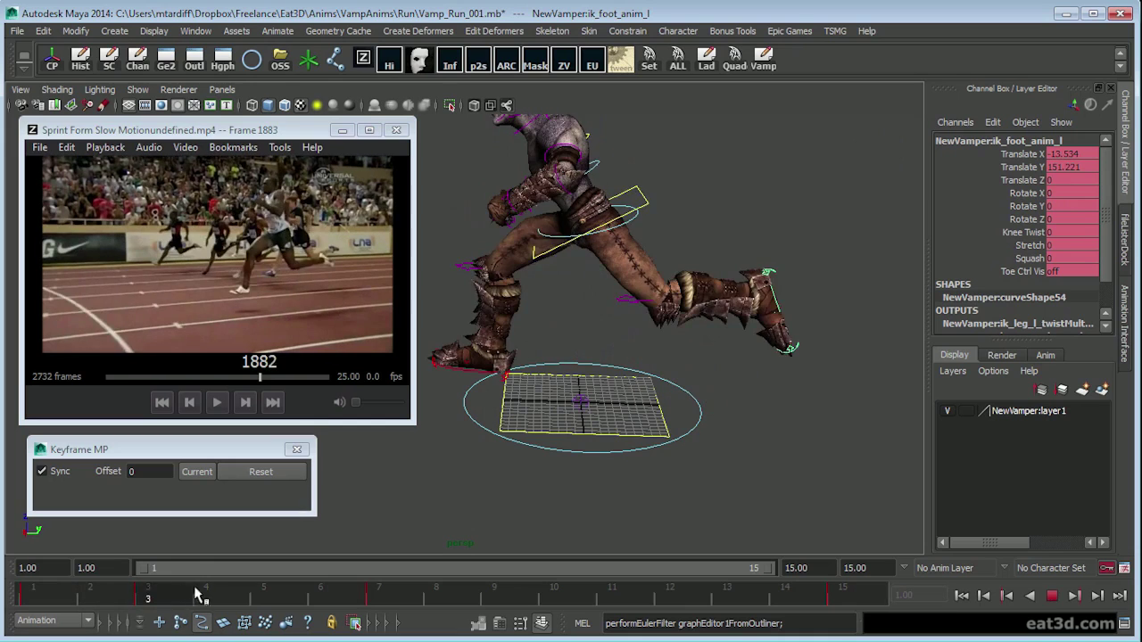
left_click_drag(195, 589, 285, 591)
- Examine the raised left foot at frame 5 from several angles with the Move tool active
left_click_drag(696, 392, 588, 294, "alt")
key("e")
key("w")
left_click_drag(678, 313, 555, 357, "alt")
right_click_drag(555, 355, 546, 331, "alt")
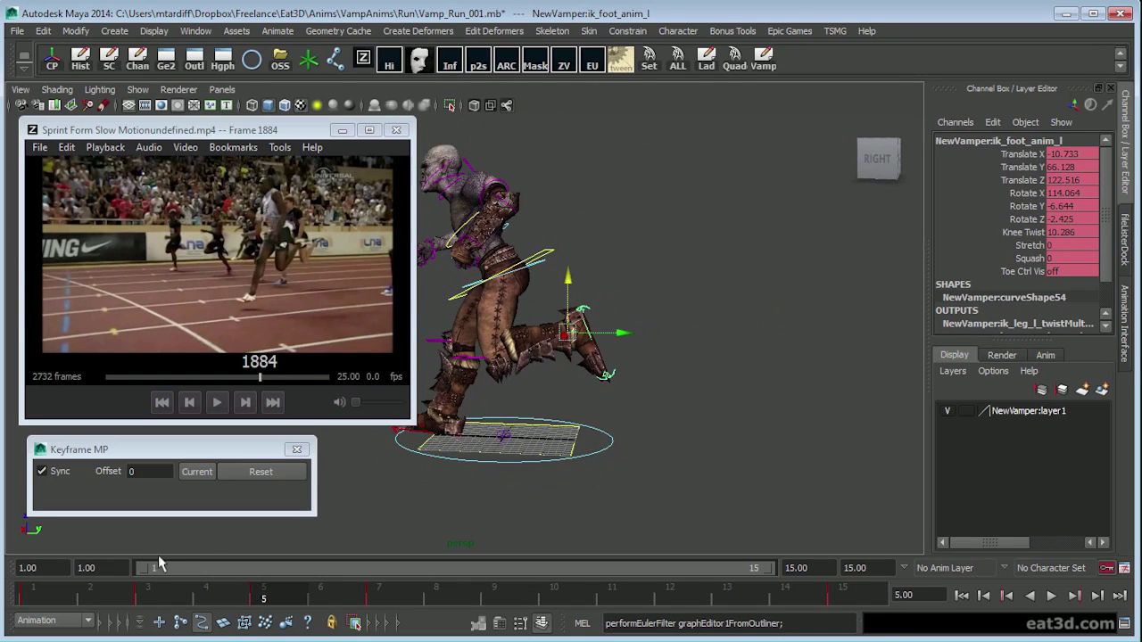
- Scrub frames 2 to 7 and examine the passing pose at frame 6 from the side
left_click_drag(71, 592, 378, 590)
left_click_drag(596, 408, 635, 391, "alt")
left_click(104, 596)
left_click_drag(104, 596, 321, 591)
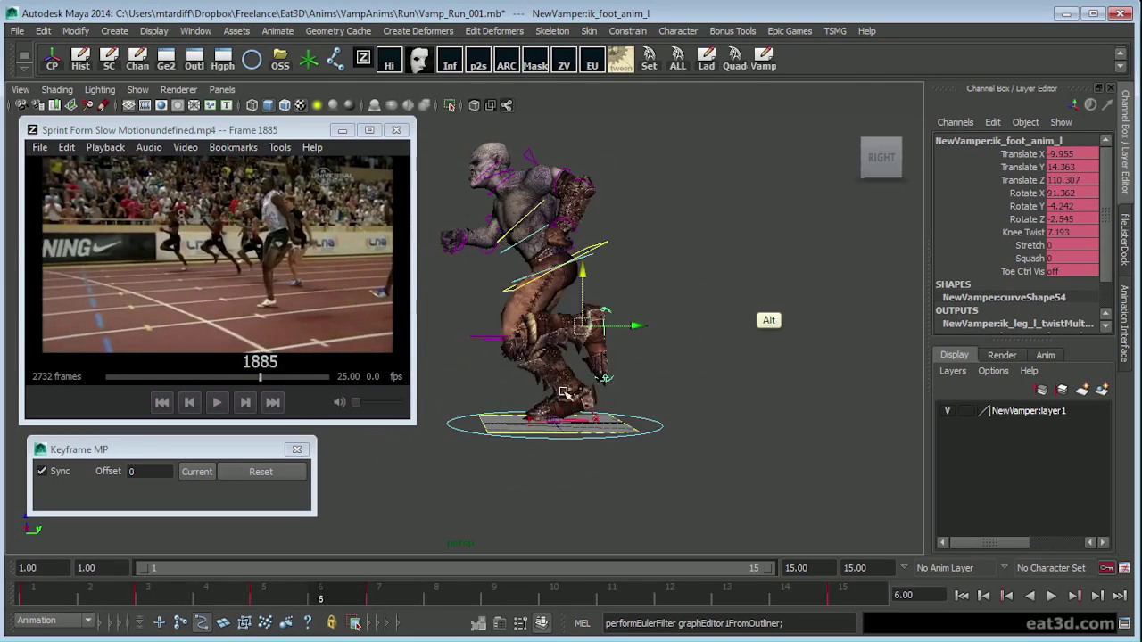
right_click_drag(567, 393, 696, 395, "alt")
left_click_drag(696, 395, 697, 412, "alt")
key("alt+v")
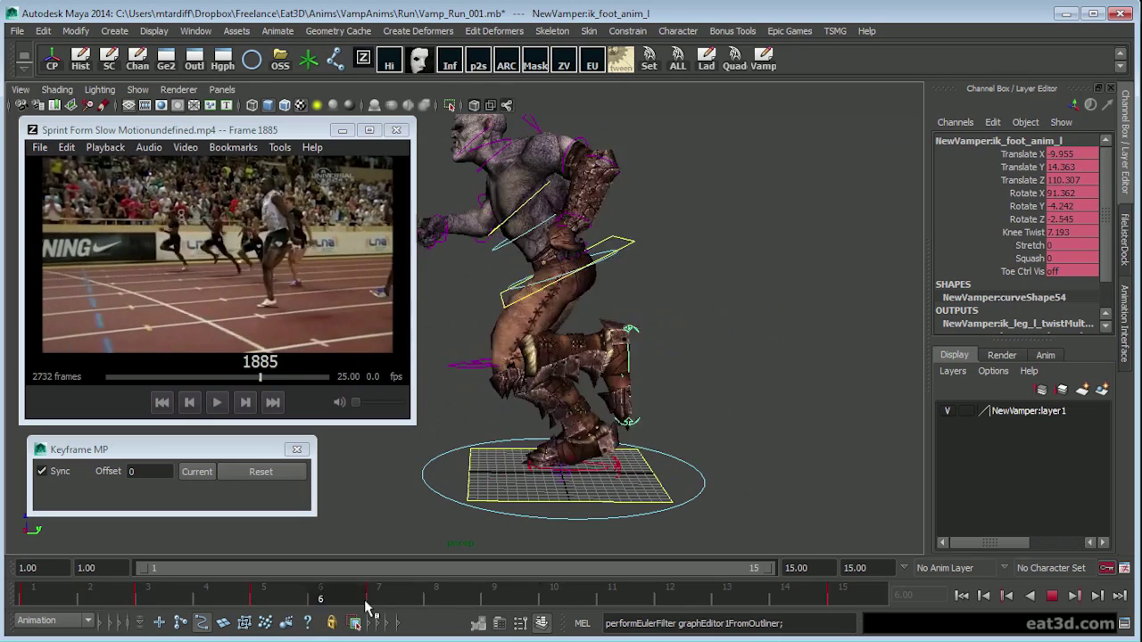
- Stop playback and compare the running poses at frames 3, 4, 5 and 7 with the sprint video
key("alt+v")
left_click_drag(446, 467, 552, 402, "alt")
left_click_drag(253, 599, 205, 600)
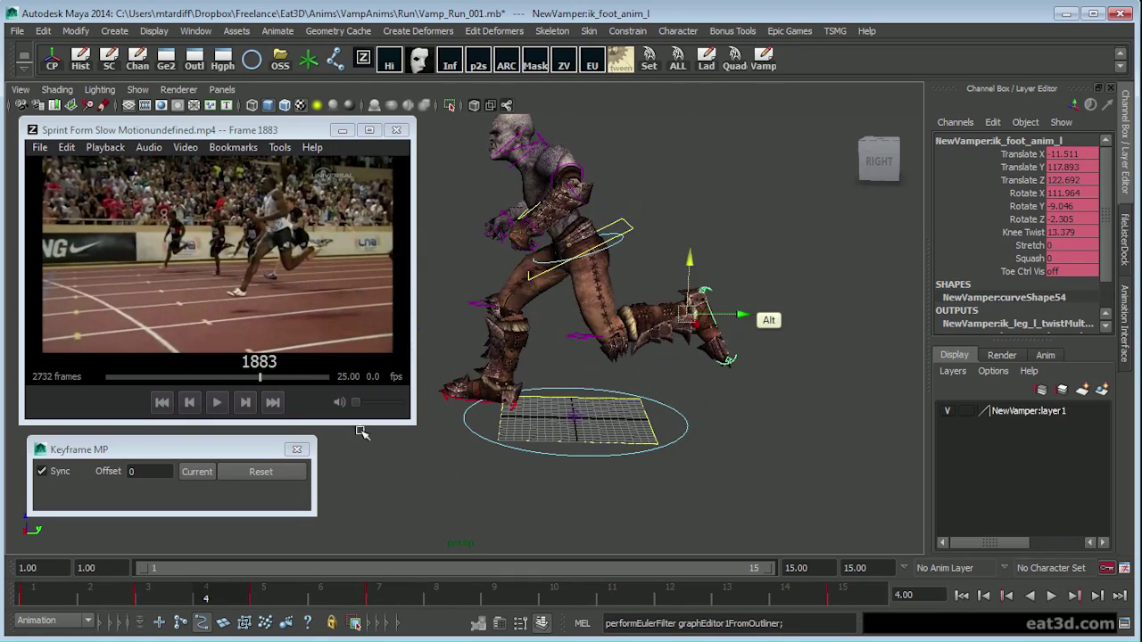
left_click(155, 596)
left_click(285, 595)
left_click(375, 595)
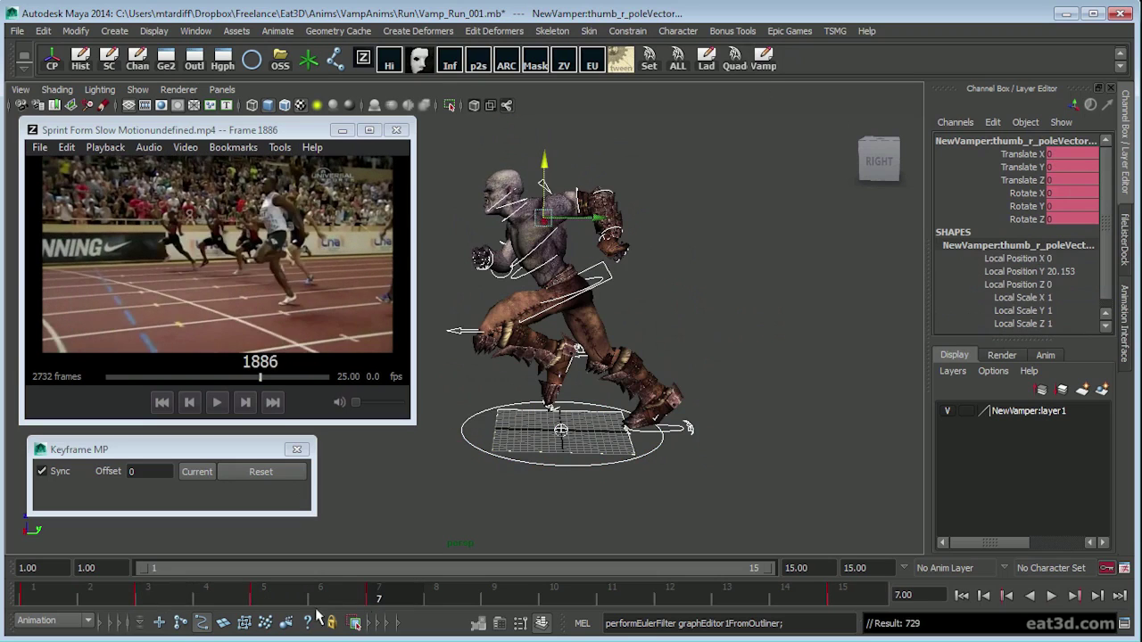
- Retime the push-off pose of all controls from frame 7 to frame 9, keeping a passing-pose key at frame 7
left_click(40, 599)
mouse_move(386, 604)
left_mouse_down()
mouse_move(491, 600)
mouse_move(264, 621)
mouse_move(387, 589)
left_mouse_up()
middle_click_drag(553, 425, 551, 393, "alt")
right_click_drag(551, 394, 582, 394, "alt")
left_click_drag(583, 394, 595, 354, "alt")
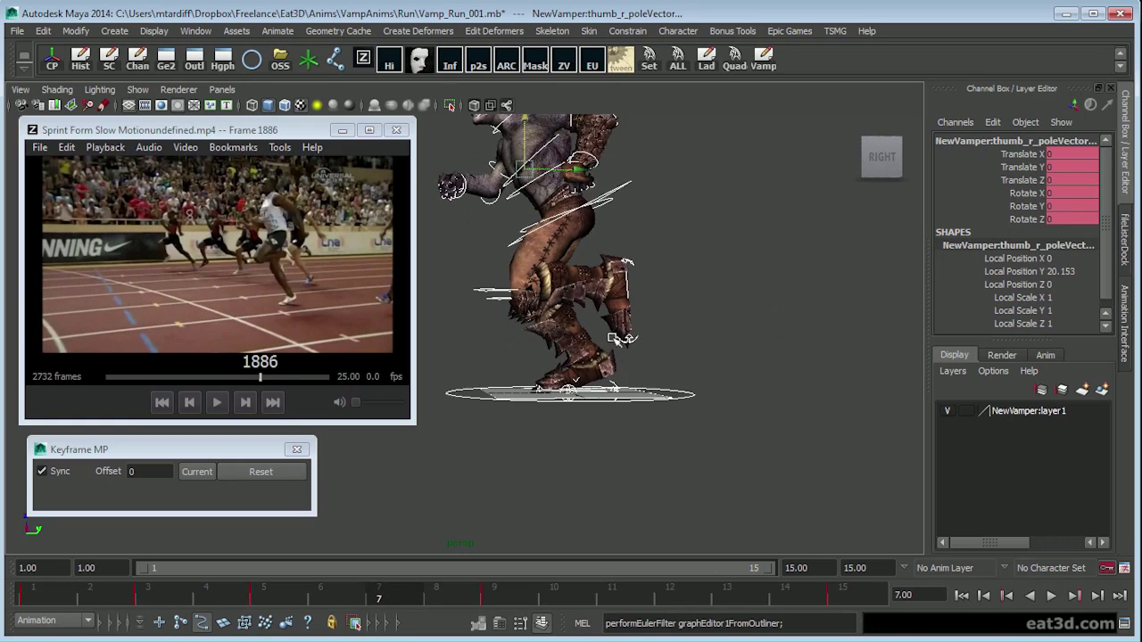
- Set the right heel control's Rotate Z to 0 at frame 7
middle_click_drag(614, 339, 602, 367, "alt")
right_click_drag(602, 366, 629, 367, "alt")
left_click_drag(526, 428, 541, 437, "alt")
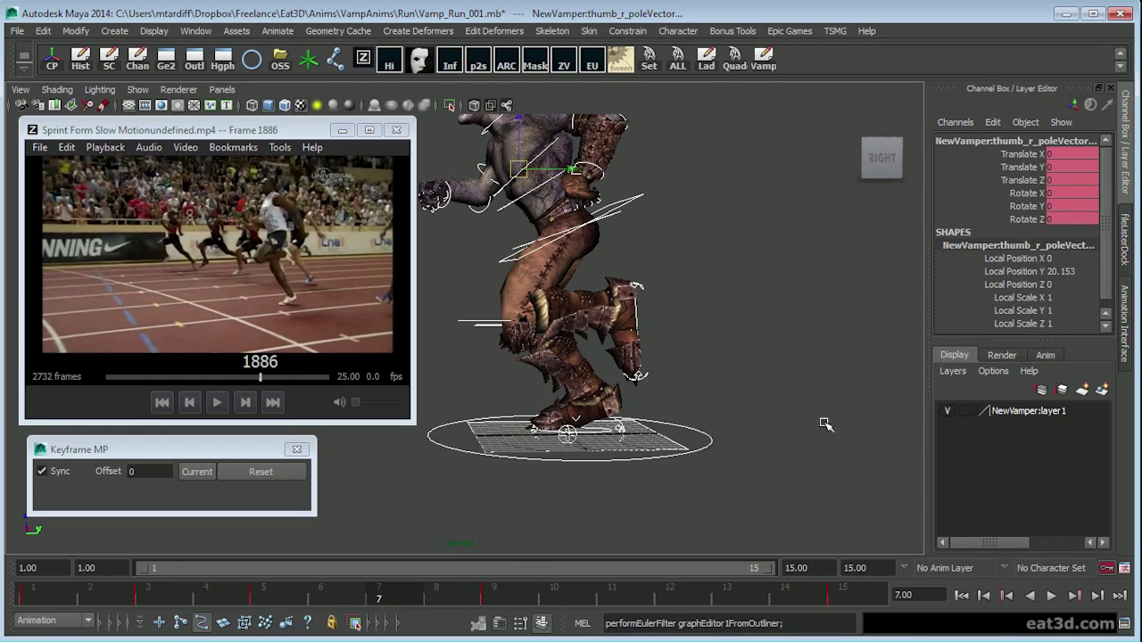
left_click_drag(632, 445, 631, 469, "alt")
left_click(614, 434)
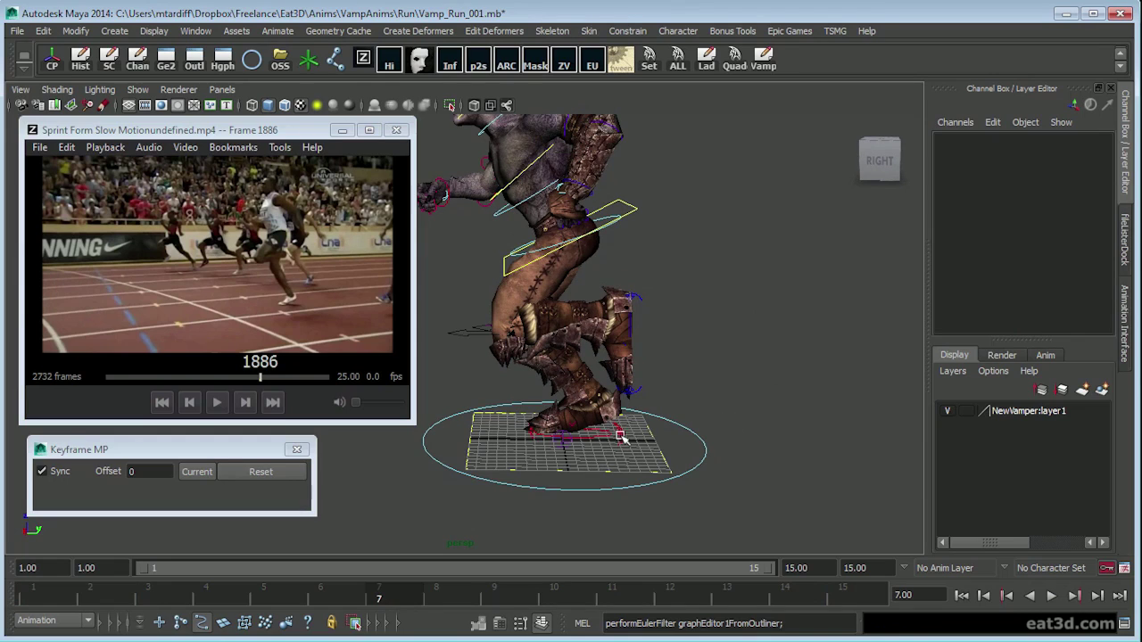
left_click(622, 436)
left_click(1089, 179)
type("0")
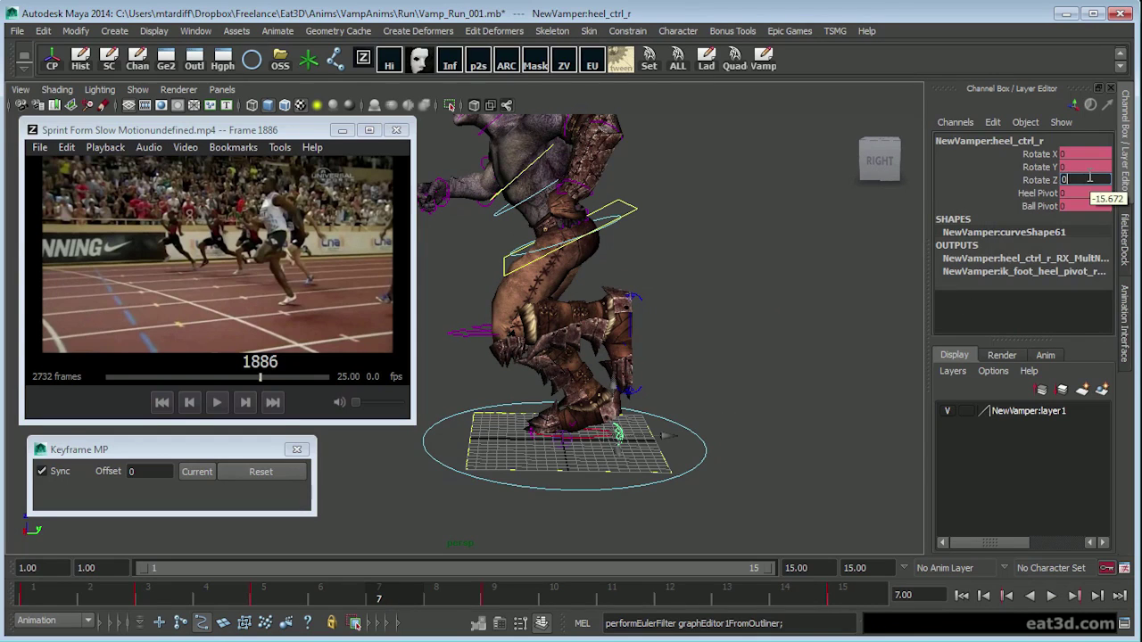
key("Return")
- Select the right foot control and check its ground contact from frame 6 through frame 10
left_click_drag(756, 323, 756, 305, "alt")
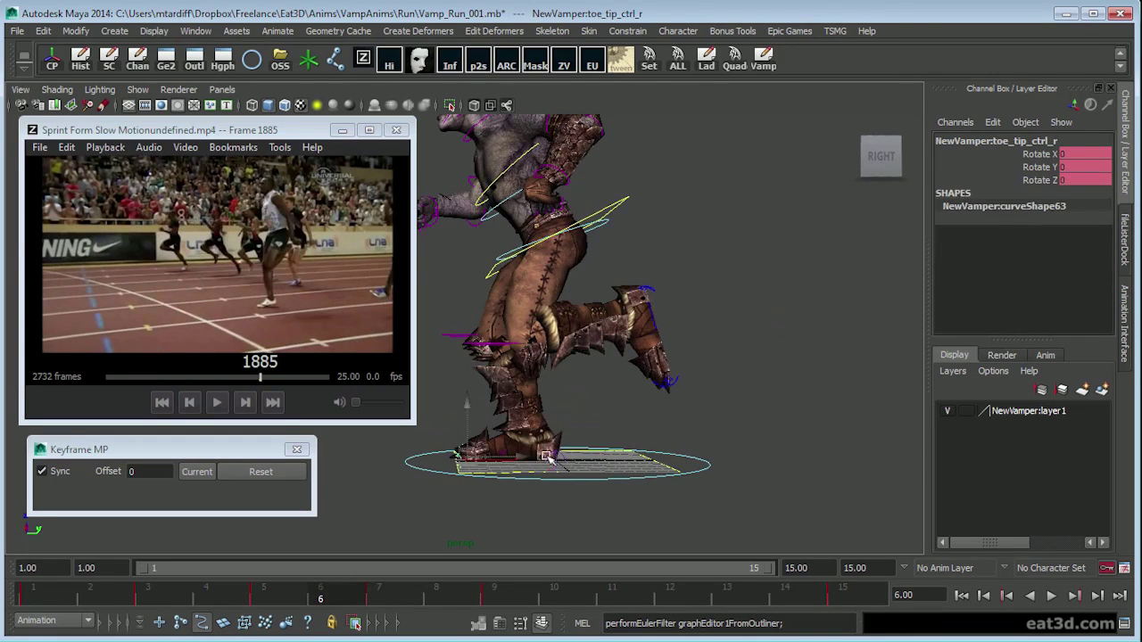
left_click(514, 454)
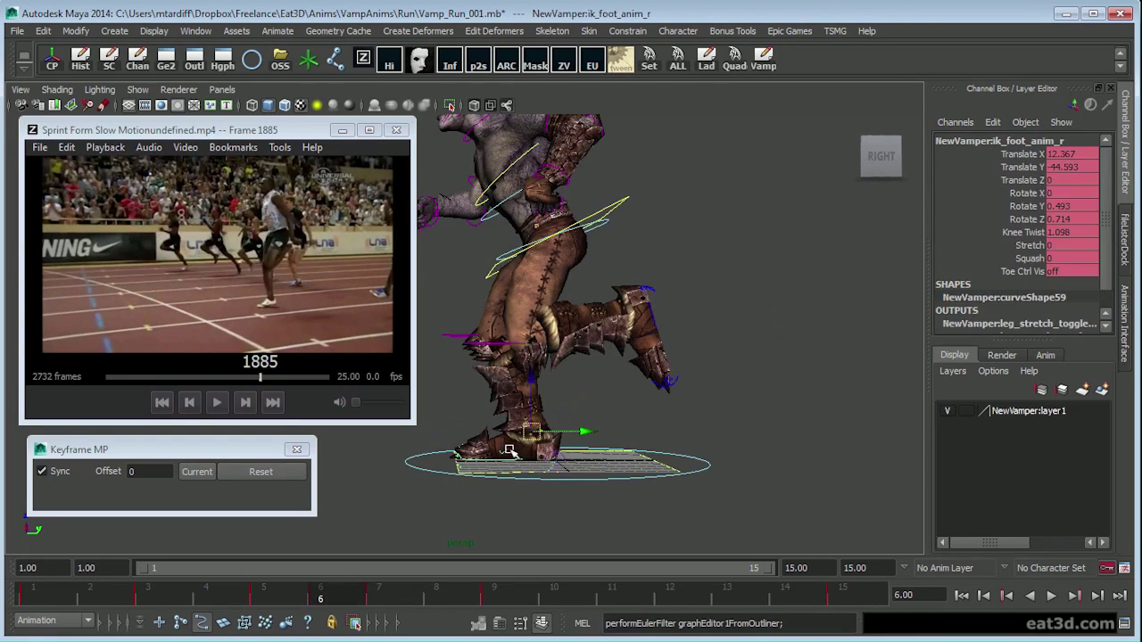
left_click(519, 455)
mouse_move(610, 357)
left_mouse_down("alt")
mouse_move(606, 288)
mouse_move(610, 335)
left_mouse_up("alt")
left_click_drag(307, 600, 553, 600)
- Try raising the body control at frame 7 to a Translate X of about -18.363
left_click(615, 223)
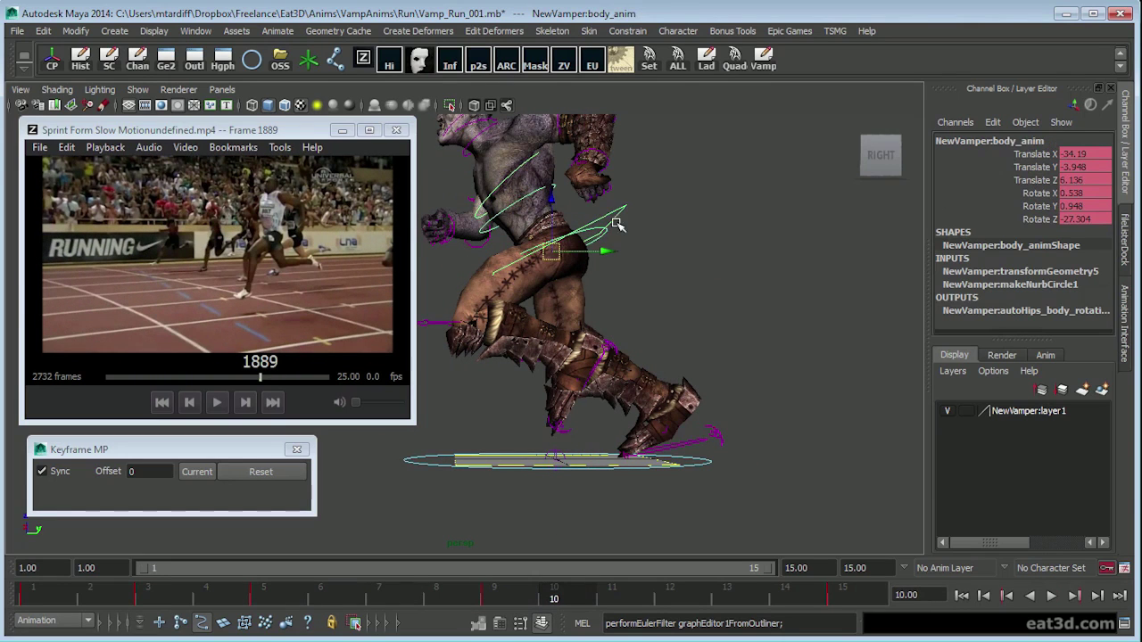
left_click_drag(453, 600, 383, 599)
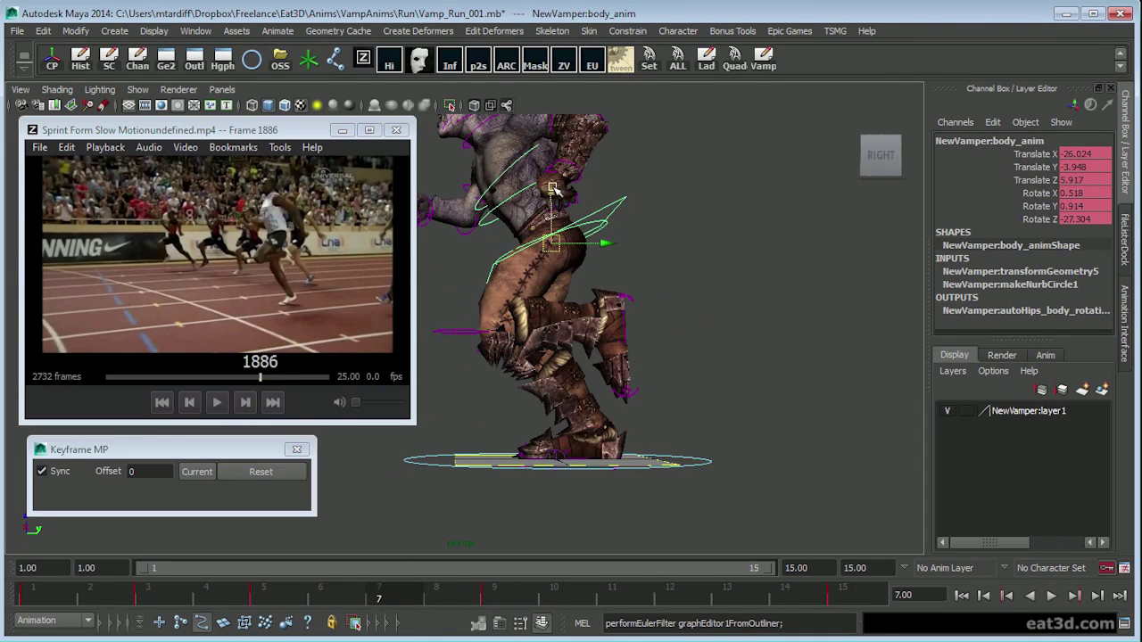
left_click_drag(552, 187, 550, 171)
- Display the body control's animation curves in the Graph Editor and isolate the Translate X curve
key("space")
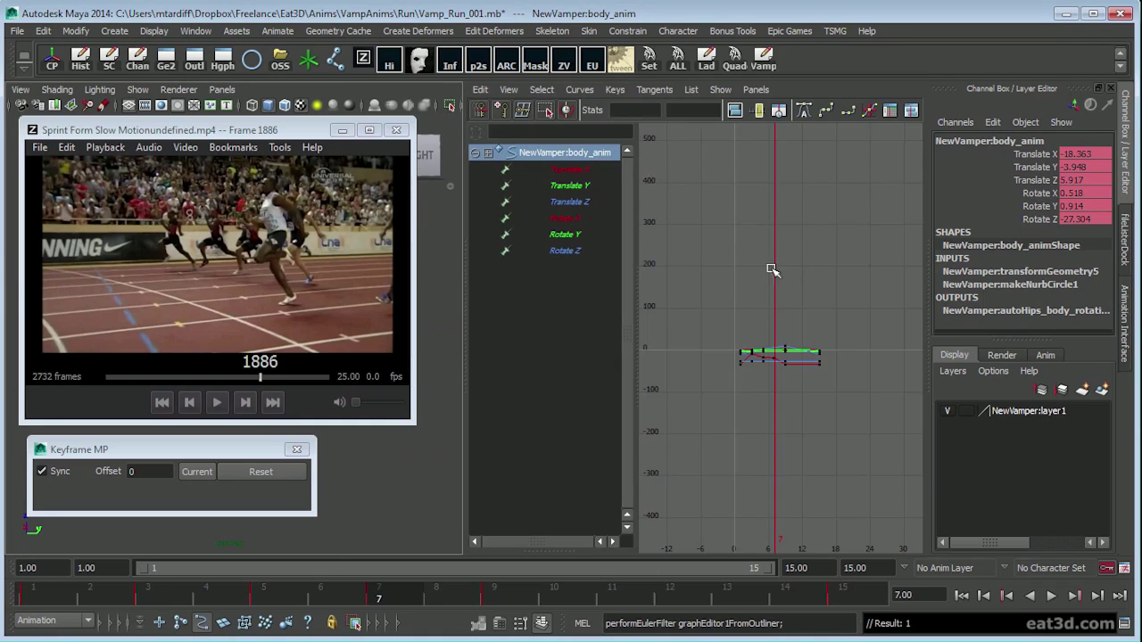
key("f")
left_click(573, 191)
key("f")
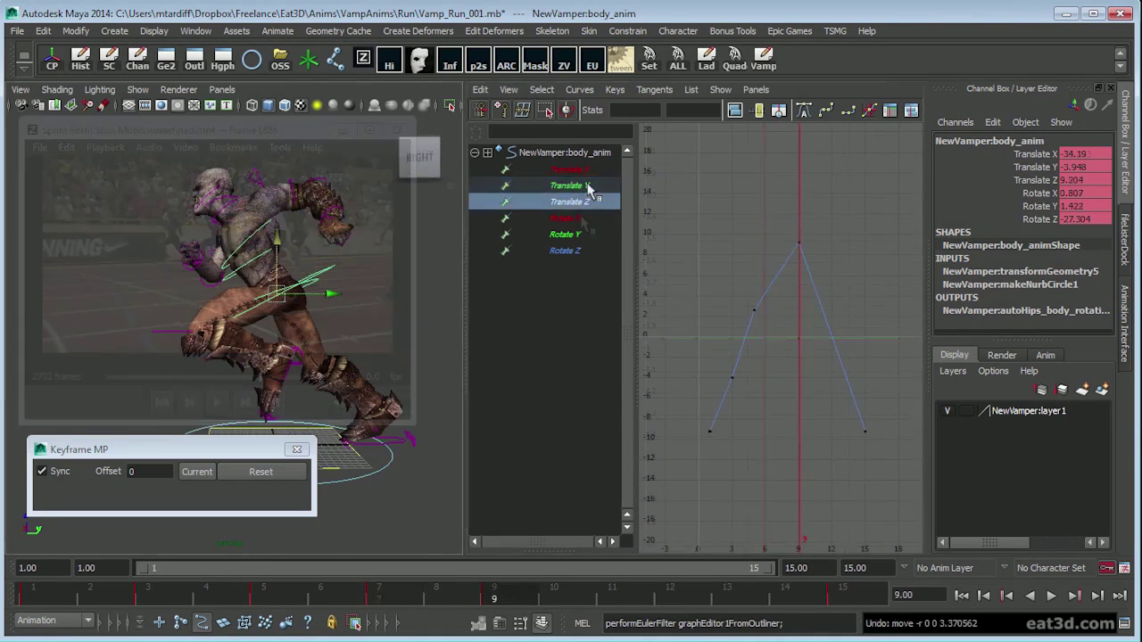
left_click(592, 176)
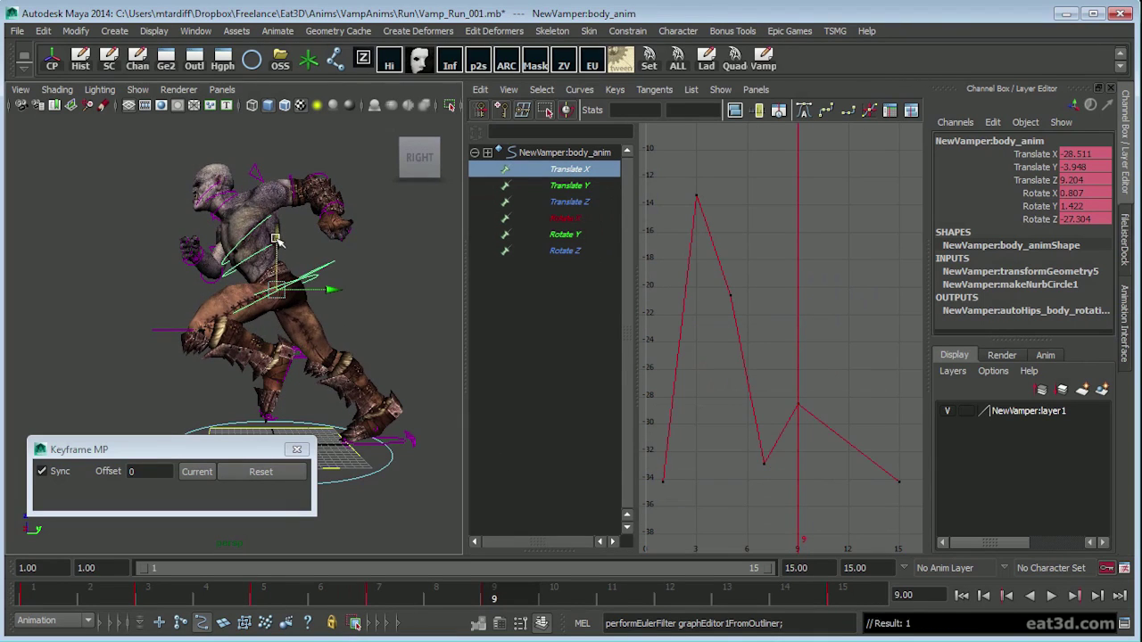
- Play the run cycle from frame 1 and check the body's vertical motion
left_click_drag(284, 241, 339, 294, "alt")
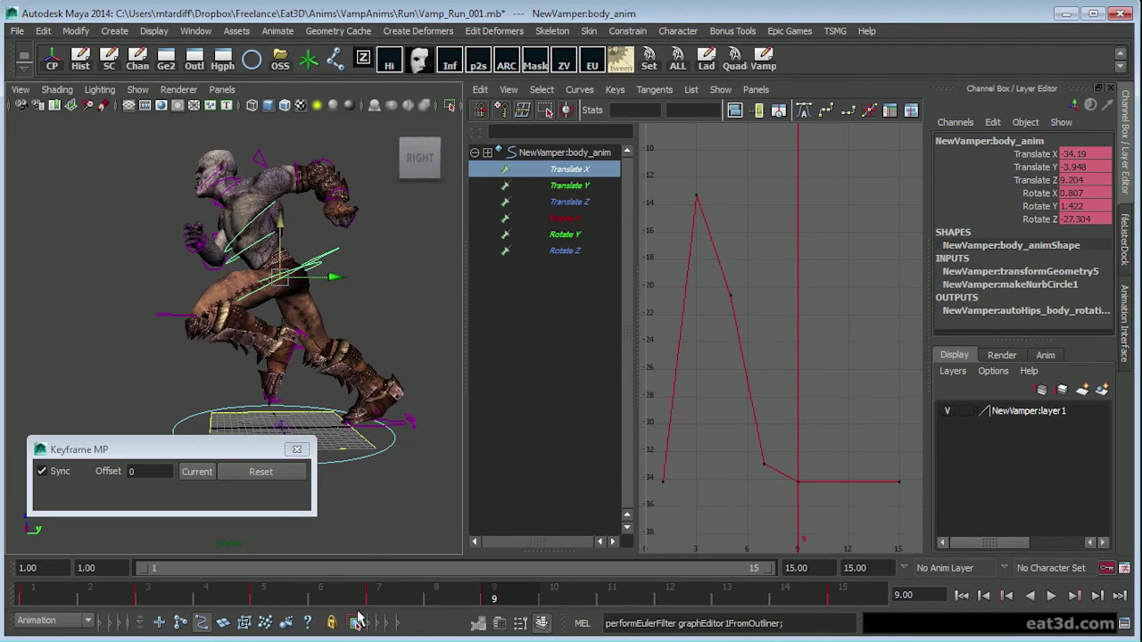
left_click(36, 591)
key("alt+v")
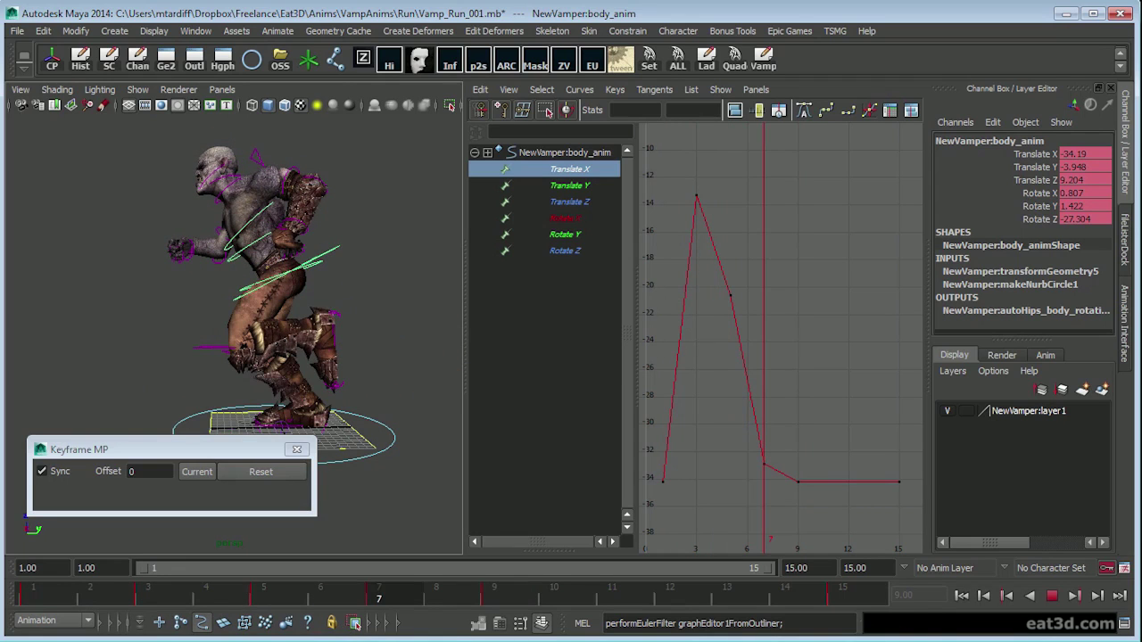
key("alt+v")
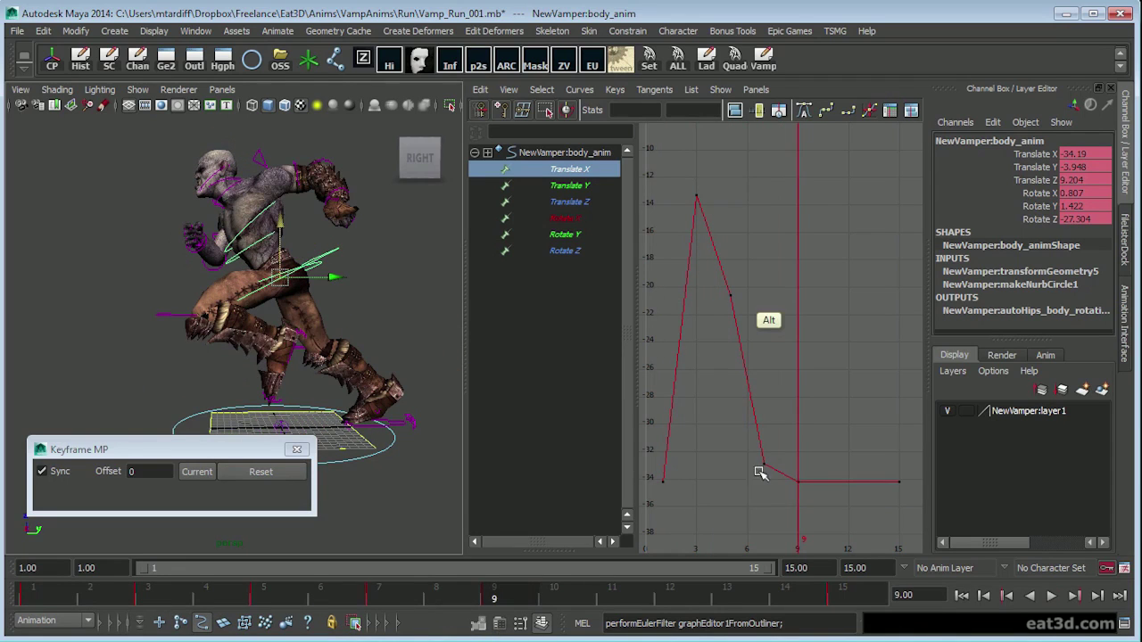
- Lower the body control's Translate X key at frame 7 to about -39.451
middle_click_drag(762, 462, 742, 371, "alt")
left_click_drag(756, 350, 737, 400)
left_click(406, 596)
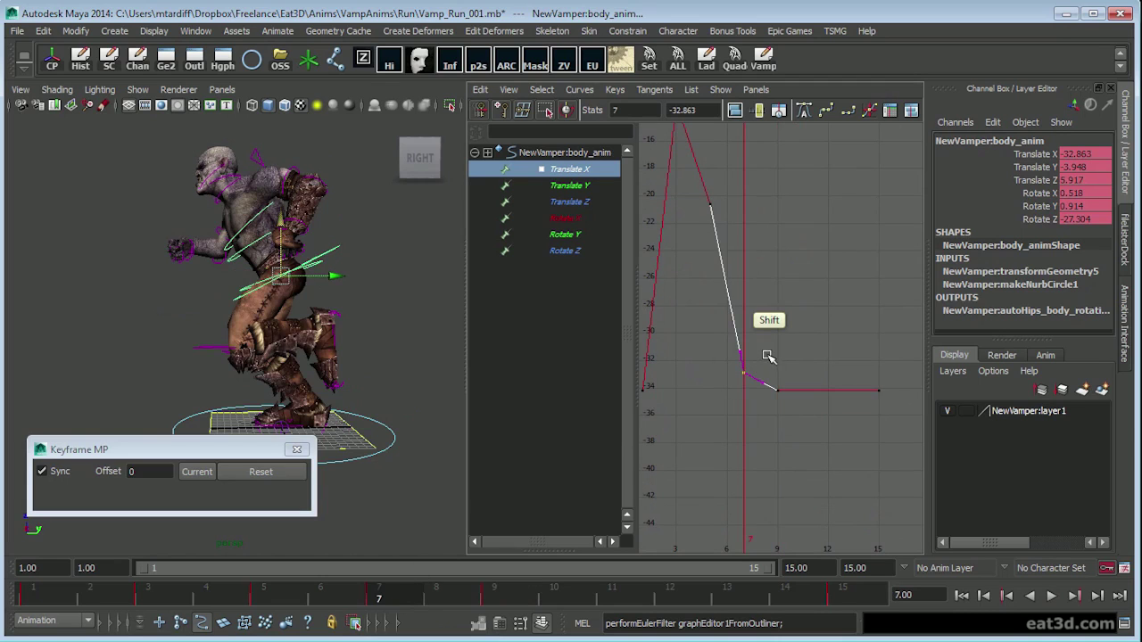
middle_click_drag(764, 352, 782, 293, "shift")
key("ctrl+z")
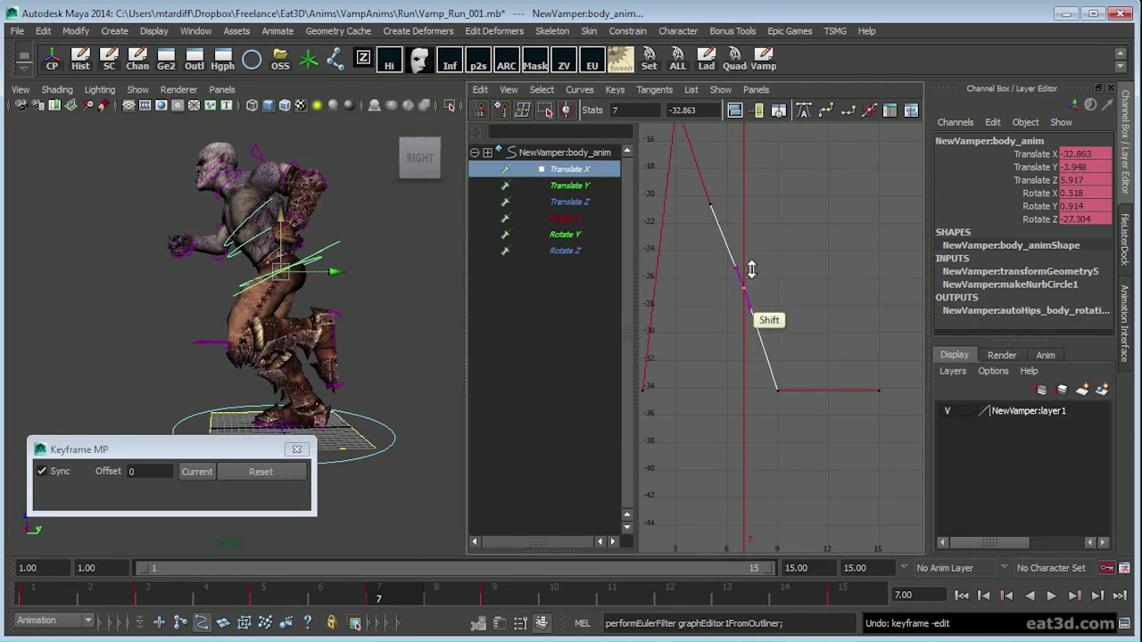
right_click_drag(803, 331, 777, 324, "alt")
middle_click_drag(783, 382, 788, 426, "shift")
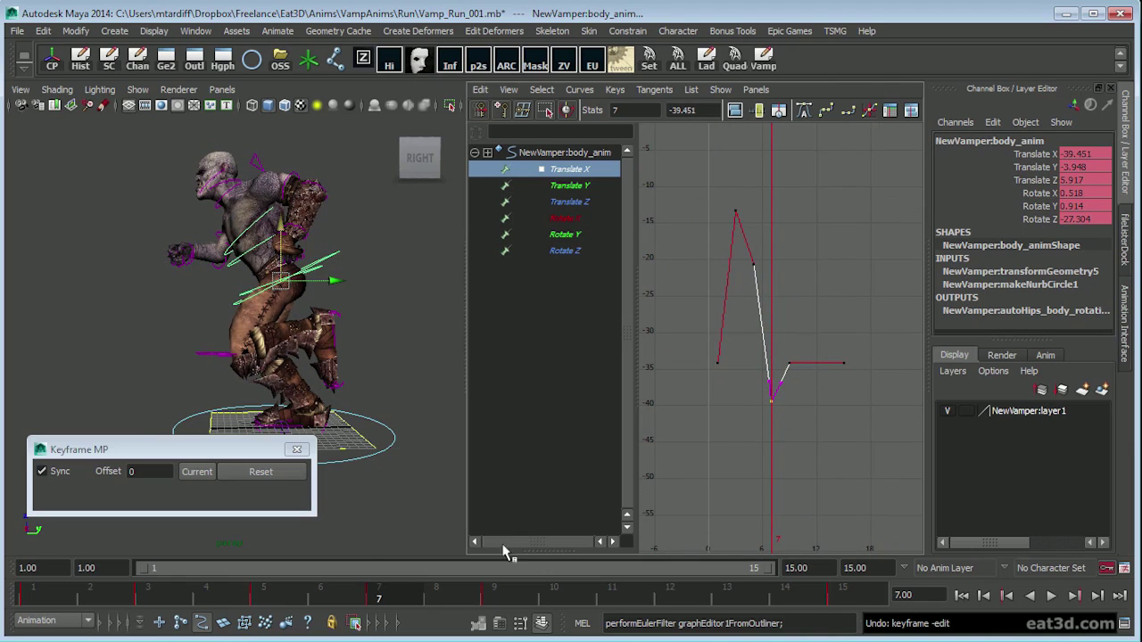
- Play the cycle and scrub around frames 9 and 10 to review the body's rise into push-off
key("alt+v")
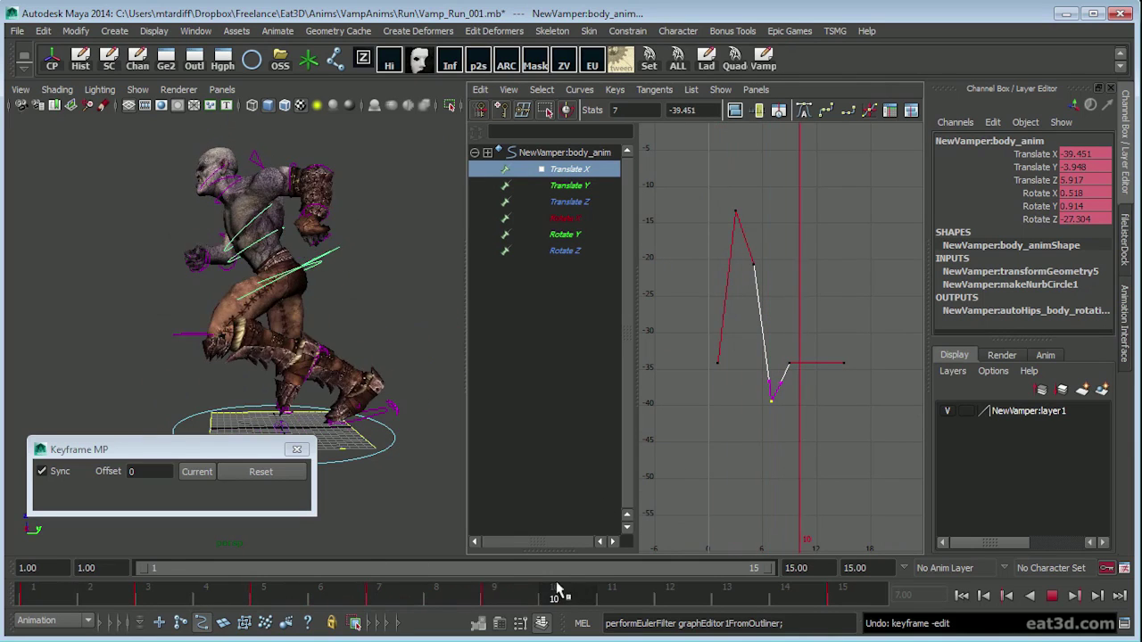
left_click_drag(555, 588, 487, 596)
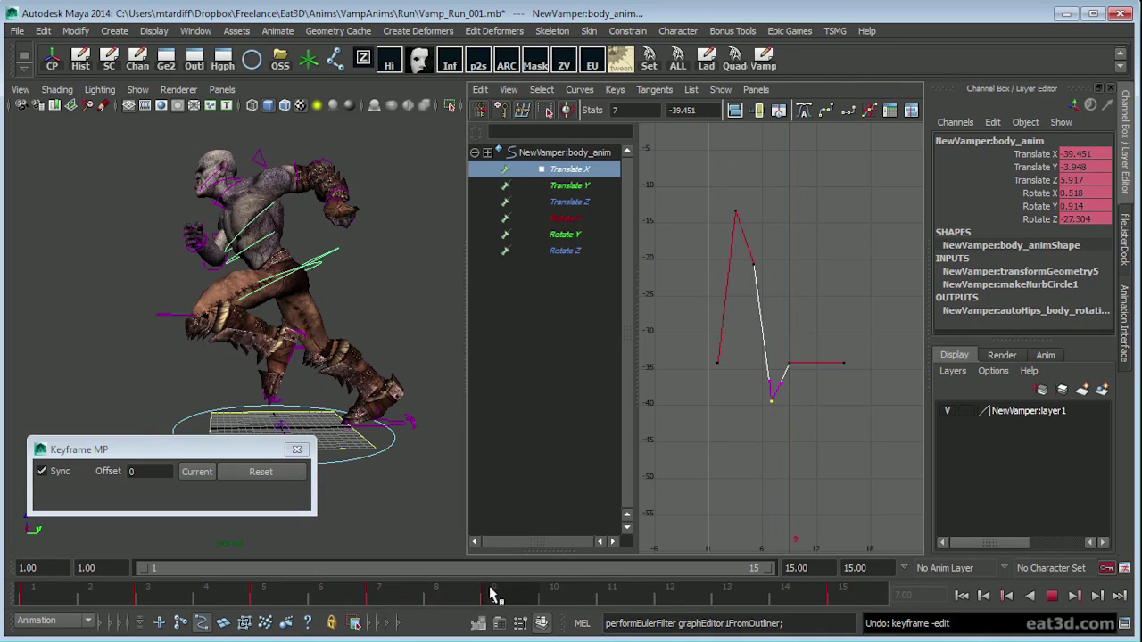
right_click_drag(731, 365, 762, 352, "alt+shift")
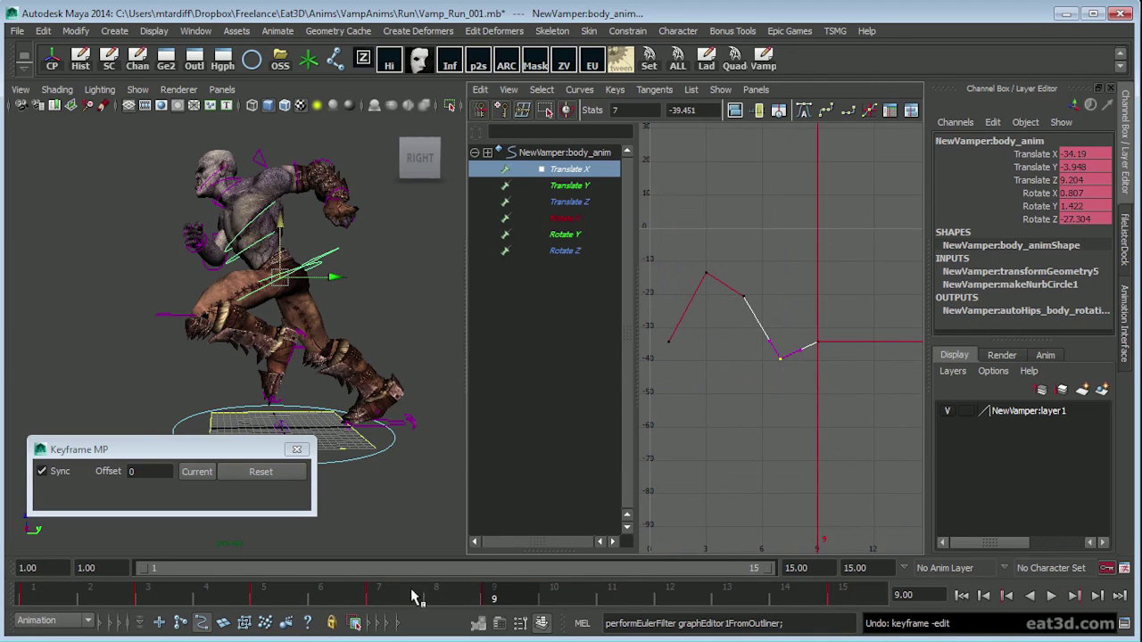
middle_click_drag(352, 394, 357, 375, "alt")
right_click_drag(346, 375, 362, 374, "alt")
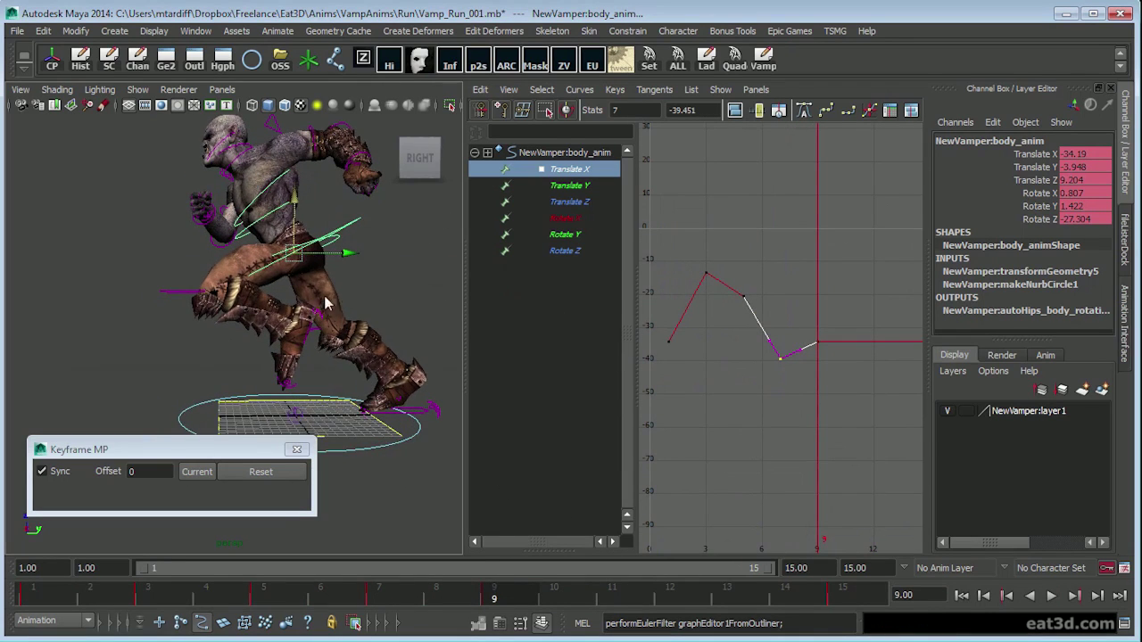
key("space")
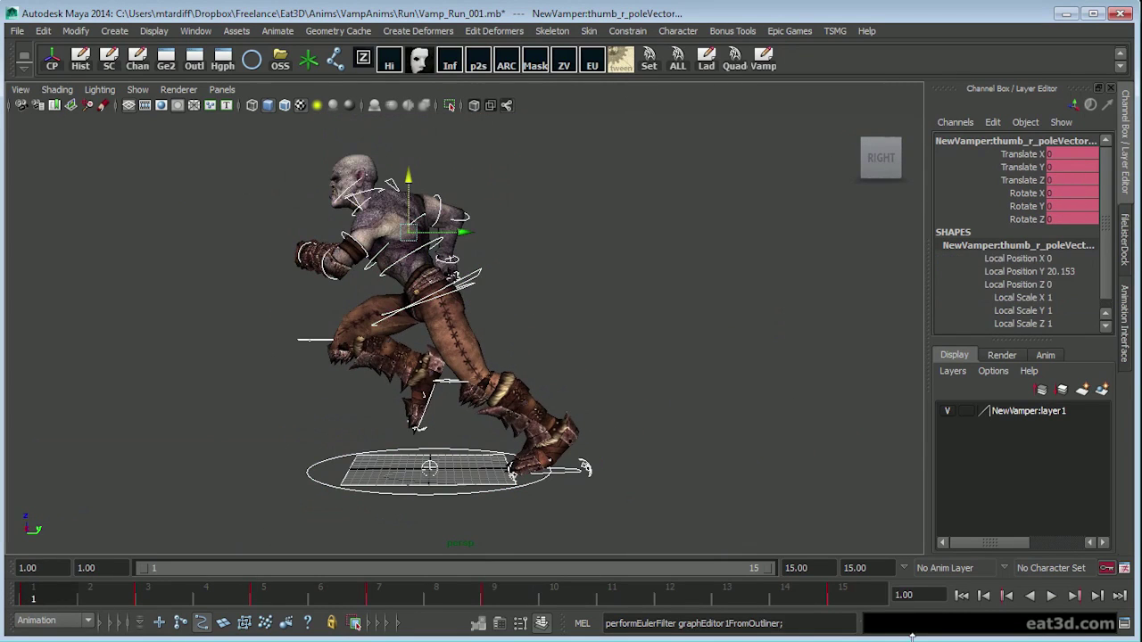
- Bring up the Pose Editor beside the character and delete the keys of all controls at frame 15
left_click_drag(911, 637, 671, 141)
middle_click_drag(434, 285, 353, 294, "alt")
left_click_drag(336, 308, 285, 334, "alt")
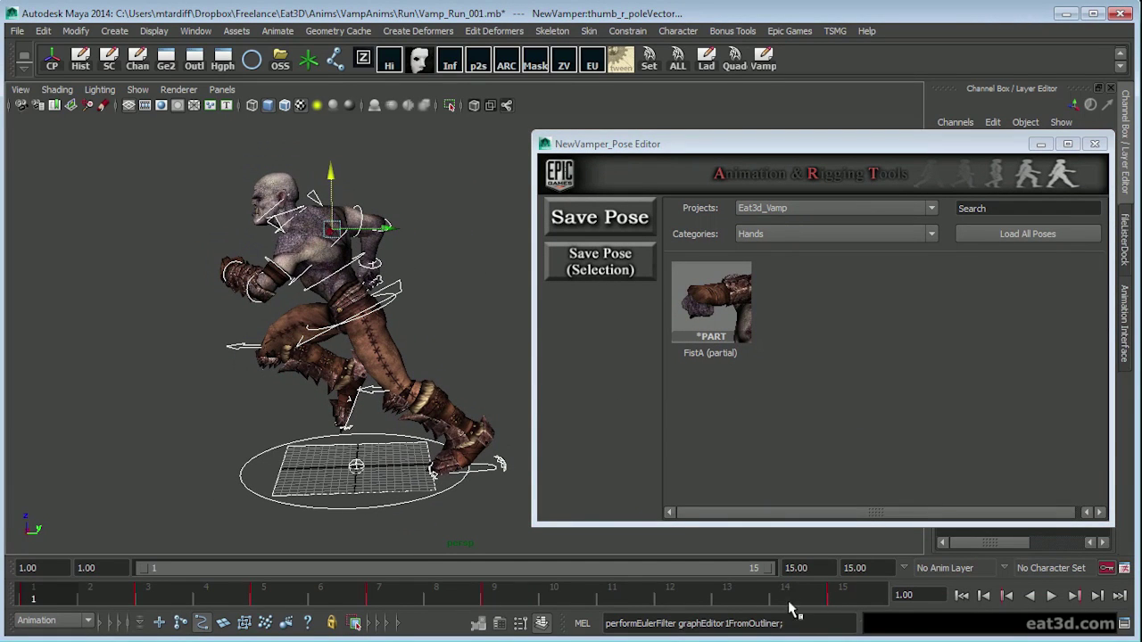
left_click(847, 595)
right_click(847, 595)
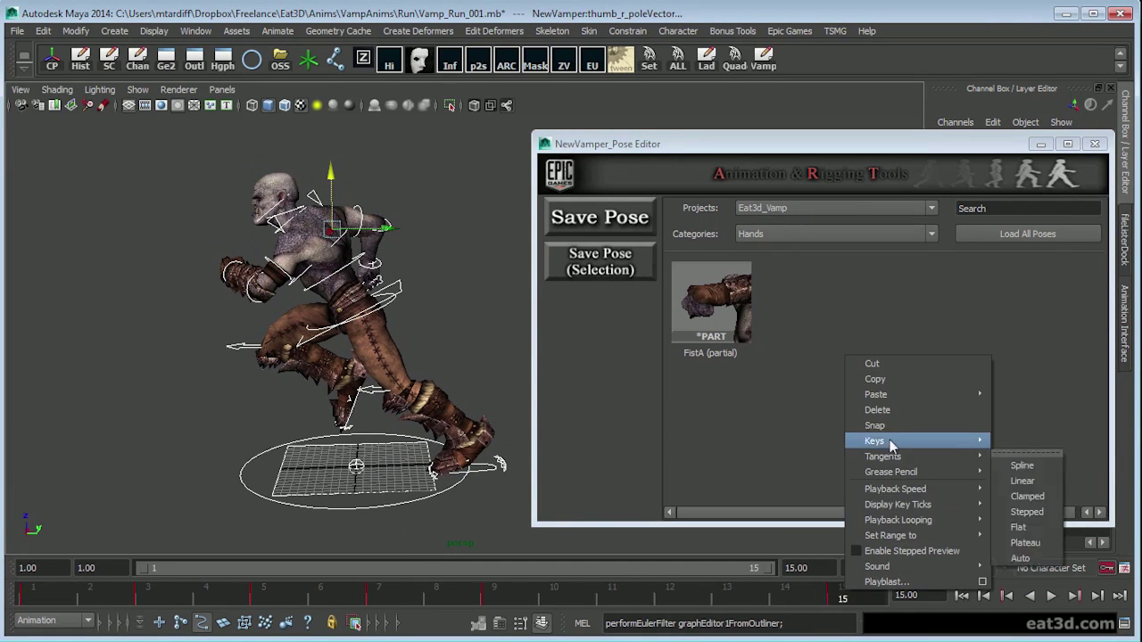
left_click(892, 412)
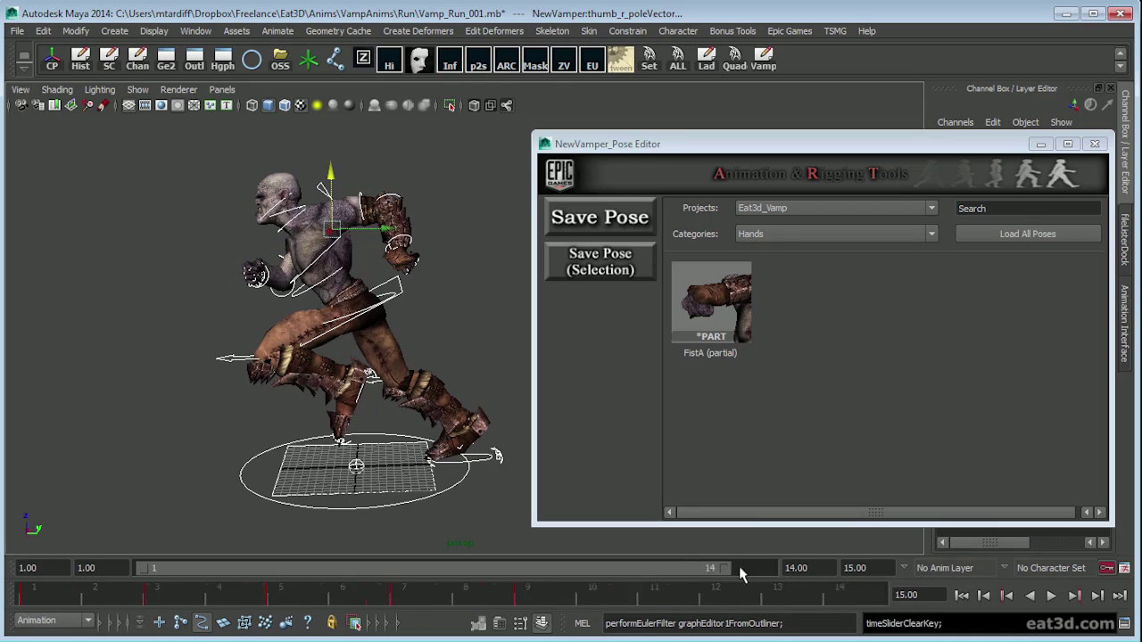
- Go to the airborne pose at frame 3 and show the Run category in the Pose Editor
left_click(160, 601)
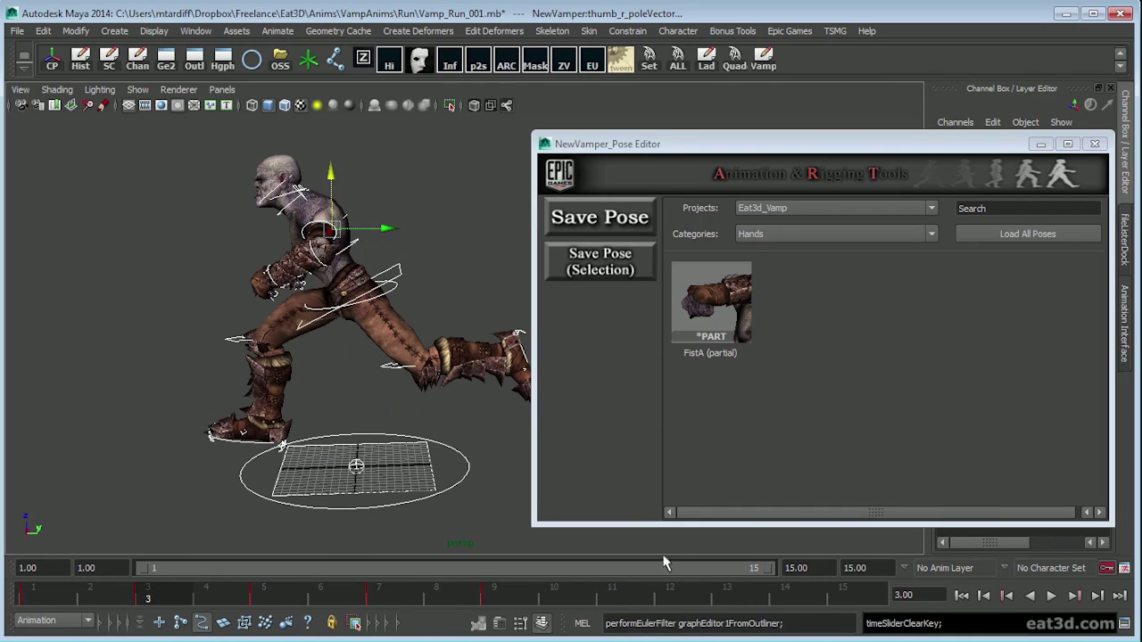
left_click_drag(317, 393, 320, 338, "alt")
middle_click_drag(349, 390, 311, 400, "alt")
scroll(321, 390, "down", 2)
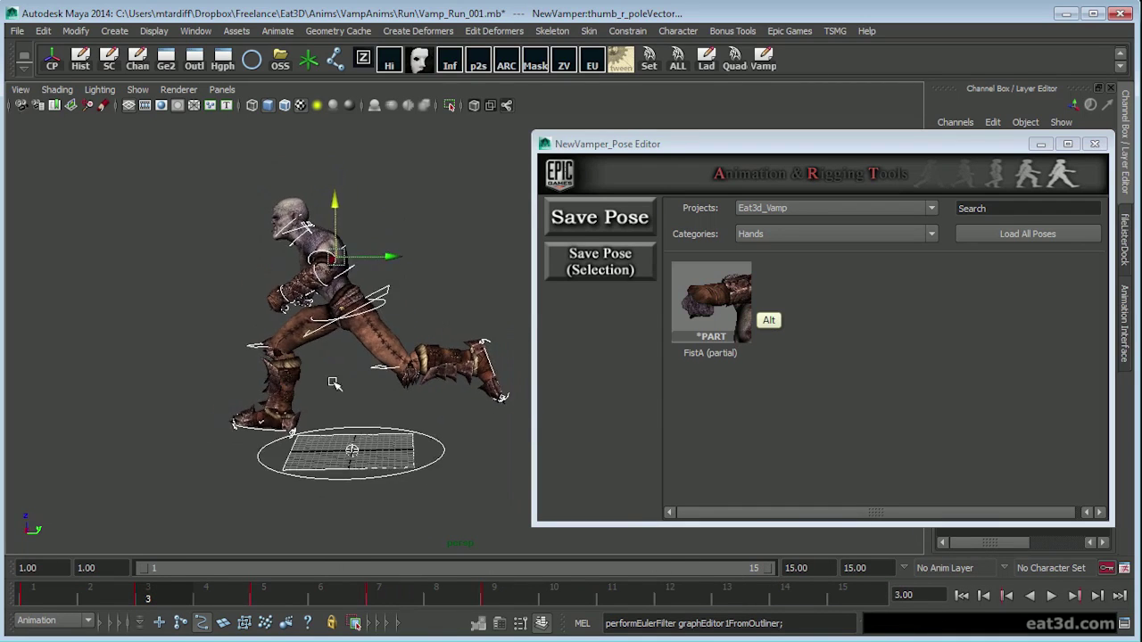
mouse_move(334, 383)
left_mouse_down("alt")
mouse_move(348, 368)
mouse_move(353, 378)
left_mouse_up("alt")
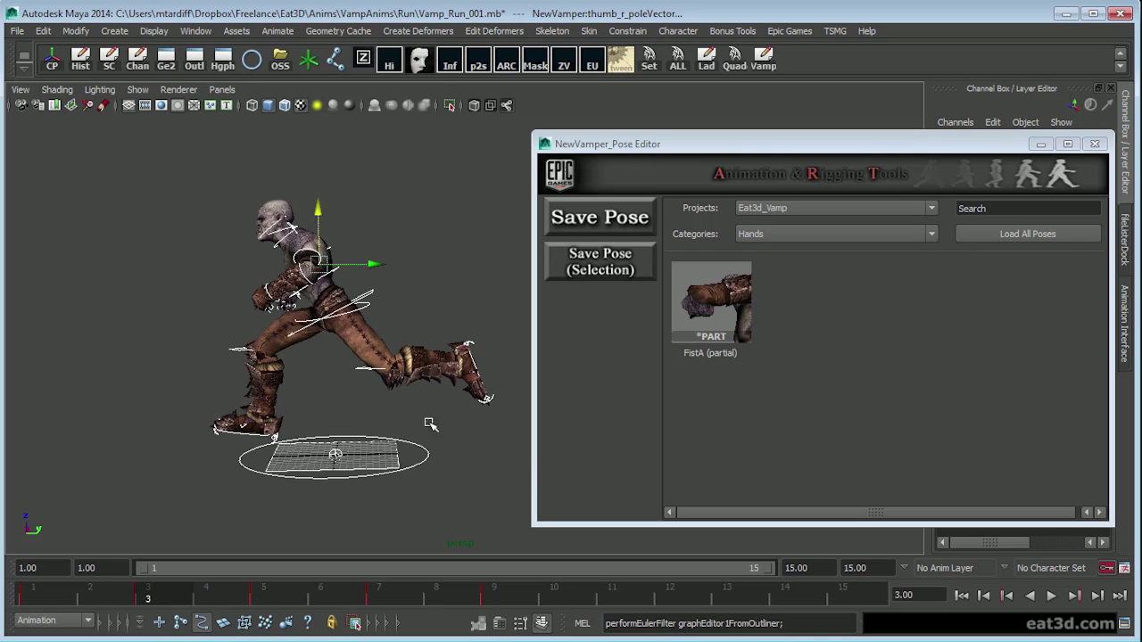
left_click_drag(430, 424, 423, 340, "alt")
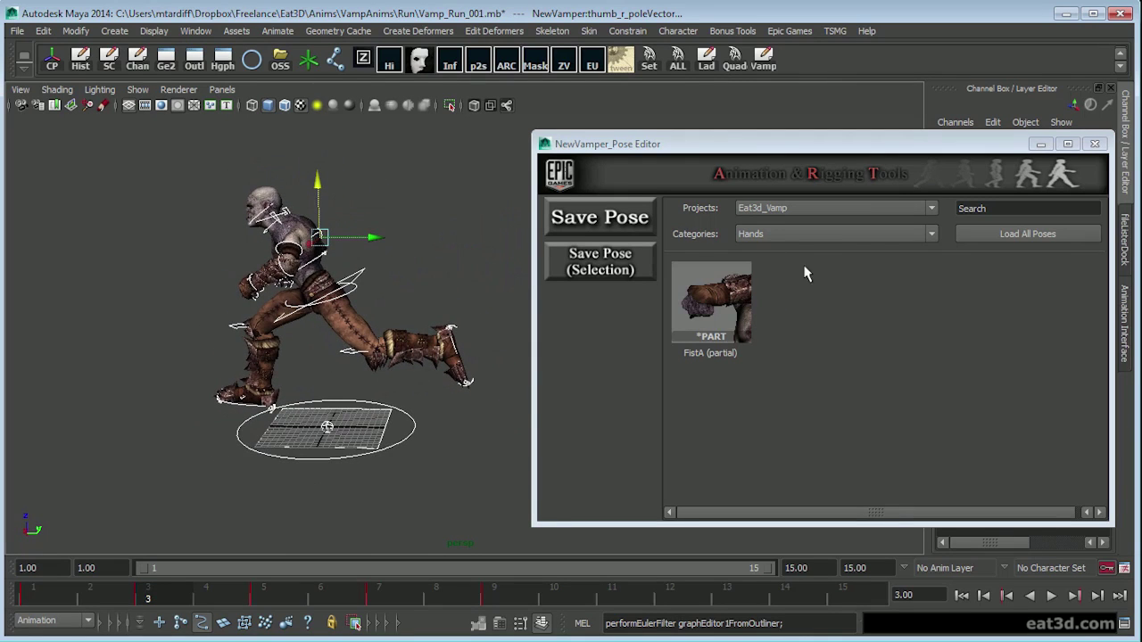
left_click(817, 234)
left_click(818, 270)
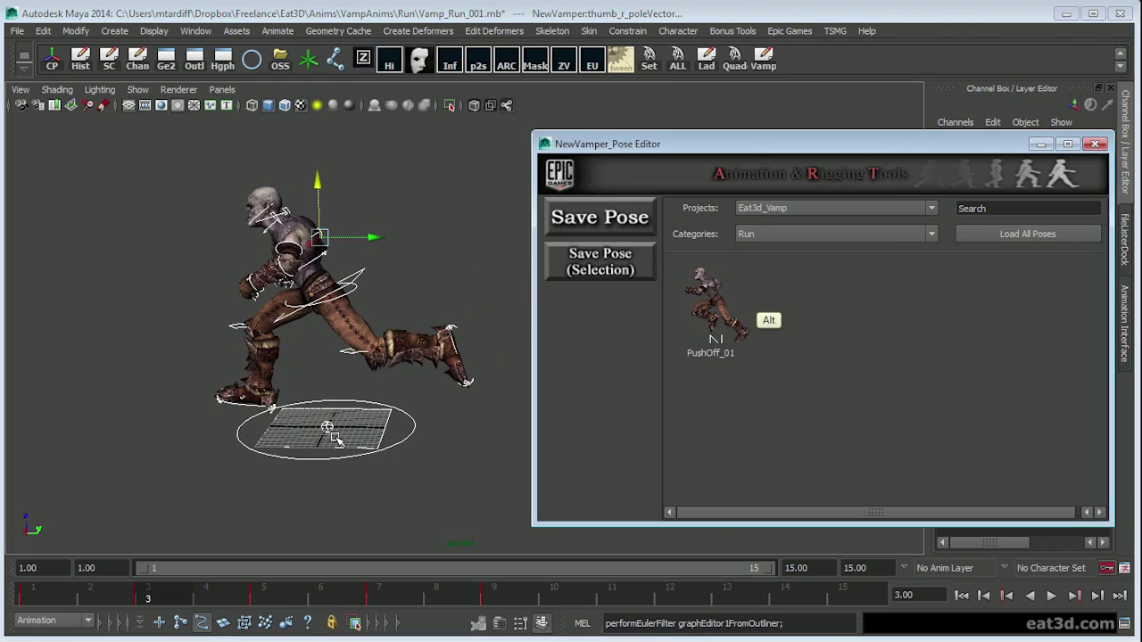
- Save the frame 3 pose as "Suspension" in the Run category, with a side-view thumbnail
left_click_drag(411, 366, 406, 348, "alt")
left_click(624, 224)
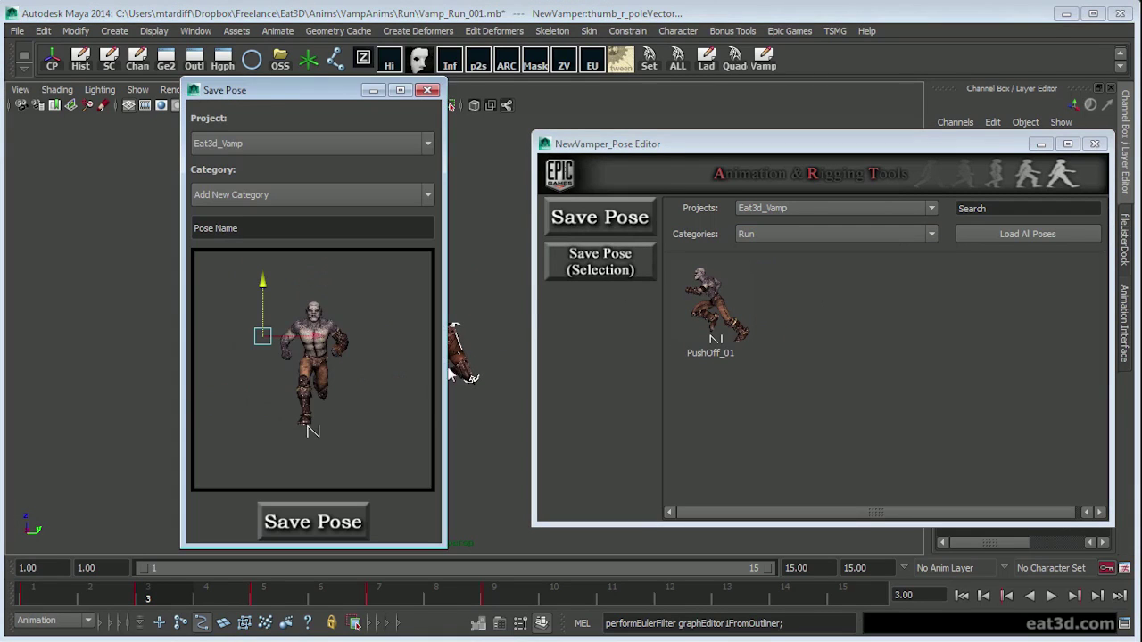
mouse_move(316, 412)
left_mouse_down("alt")
mouse_move(309, 402)
mouse_move(293, 420)
mouse_move(304, 412)
left_mouse_up("alt")
left_click_drag(239, 228, 209, 228)
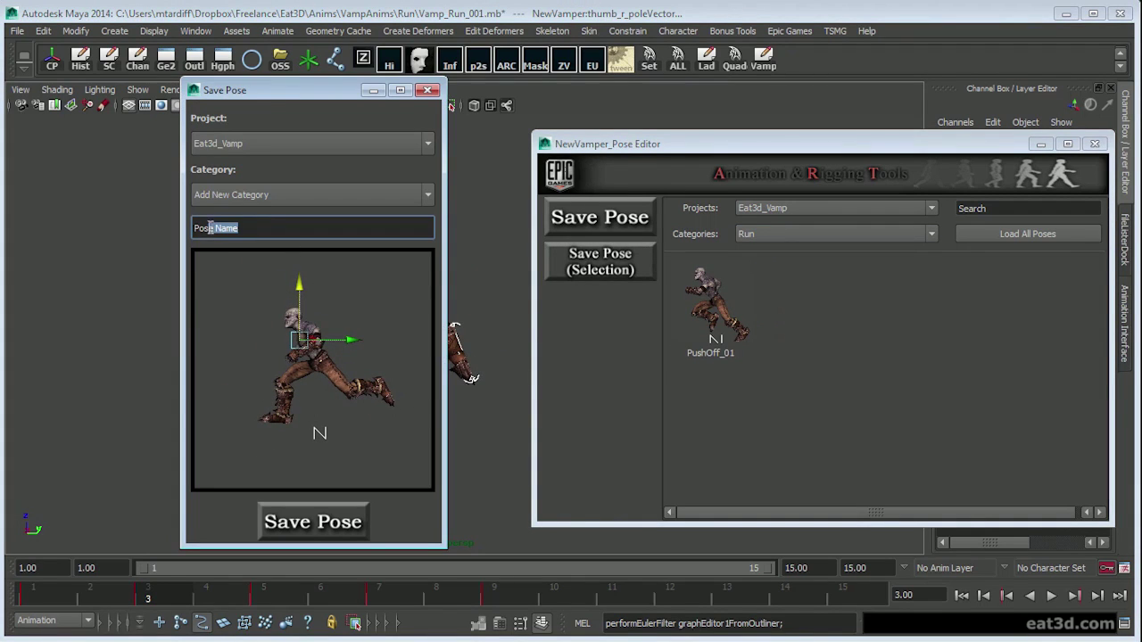
type("Suspension")
left_click(267, 196)
left_click(268, 247)
left_click(312, 522)
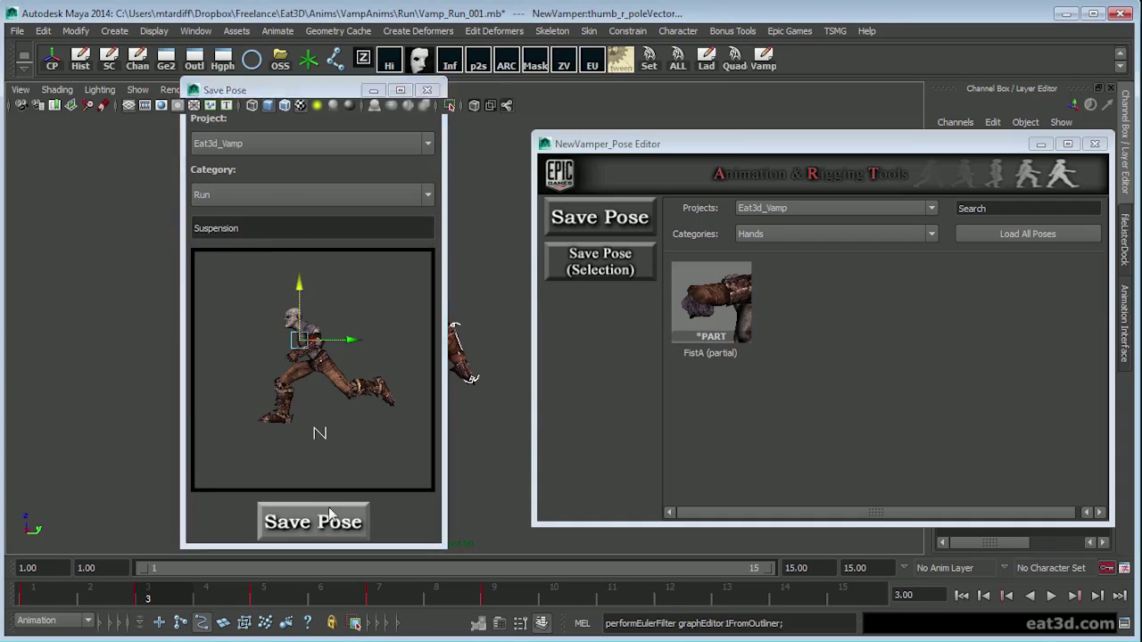
- Show the Run poses in the Pose Editor and compare the character at frames 3, 5 and 11, briefly playing the cycle
left_click(278, 600)
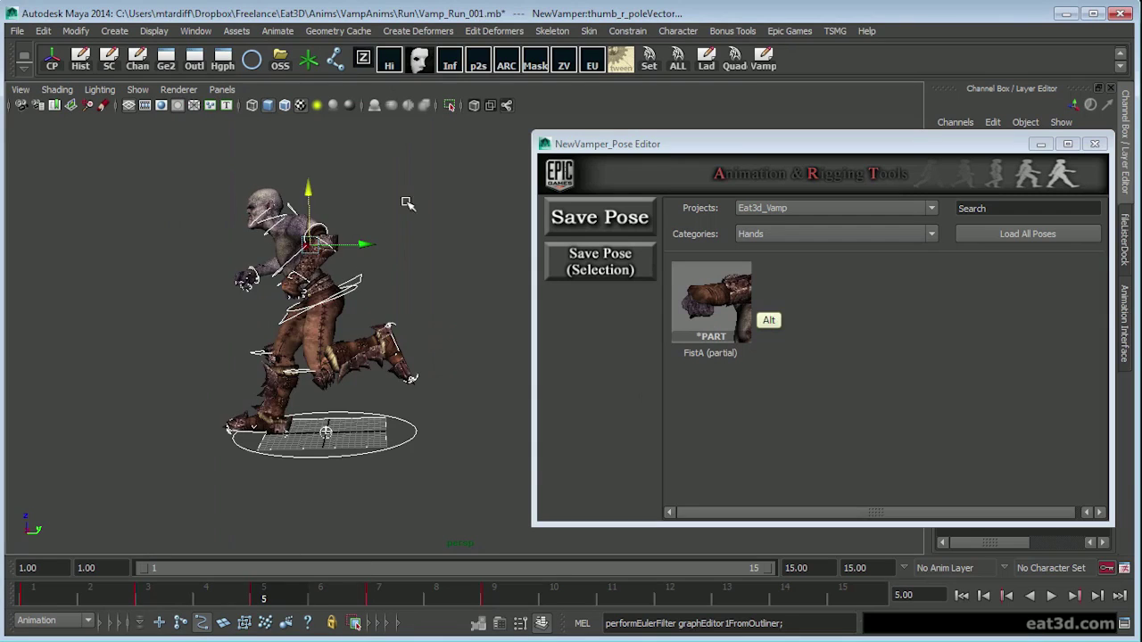
left_click_drag(407, 203, 385, 194, "alt")
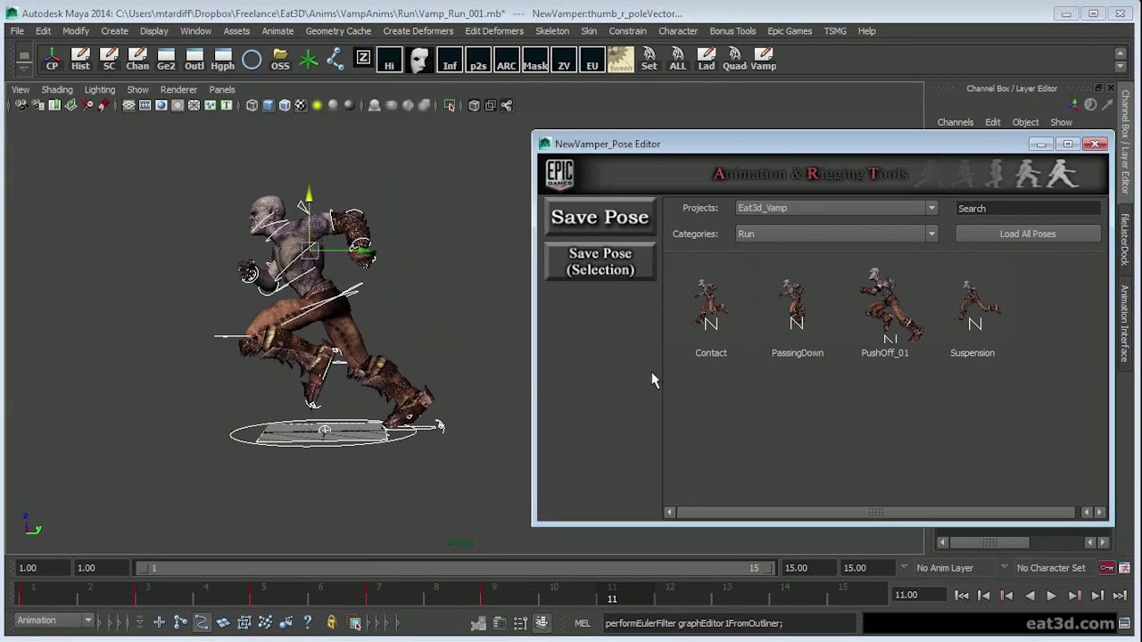
middle_click_drag(371, 409, 352, 398, "alt")
left_click_drag(352, 397, 355, 414, "alt")
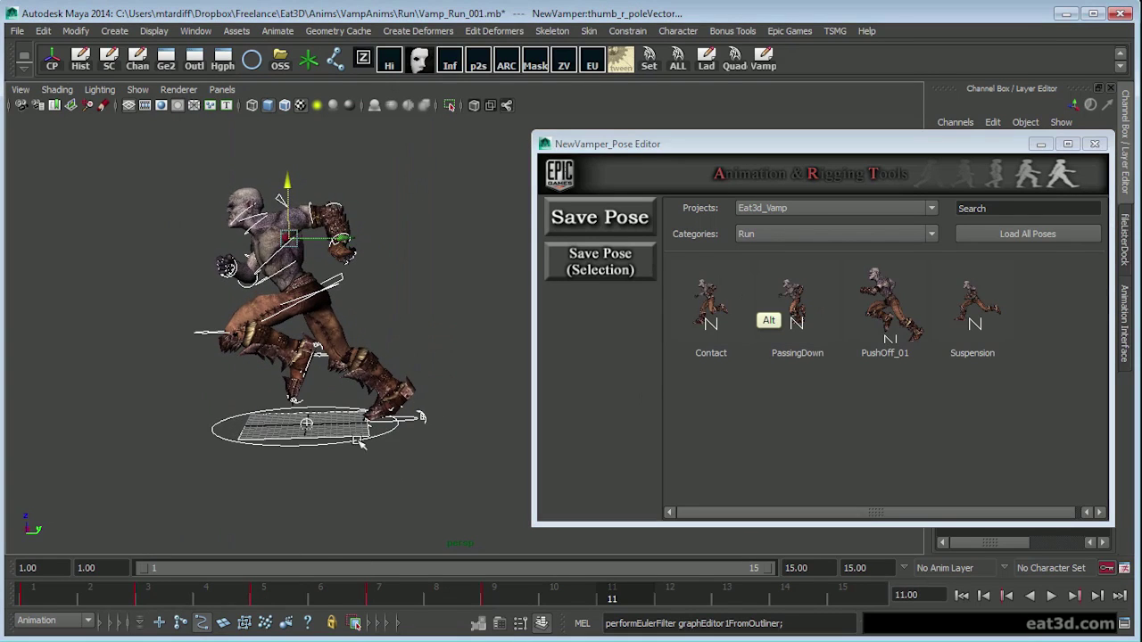
left_click(155, 597)
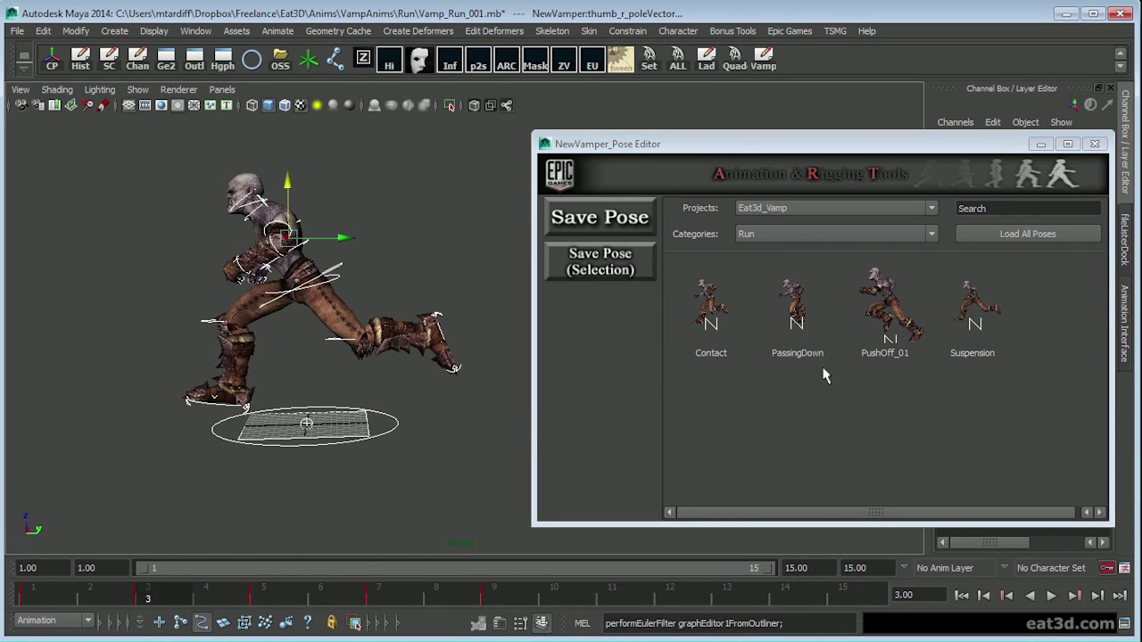
key("alt+v")
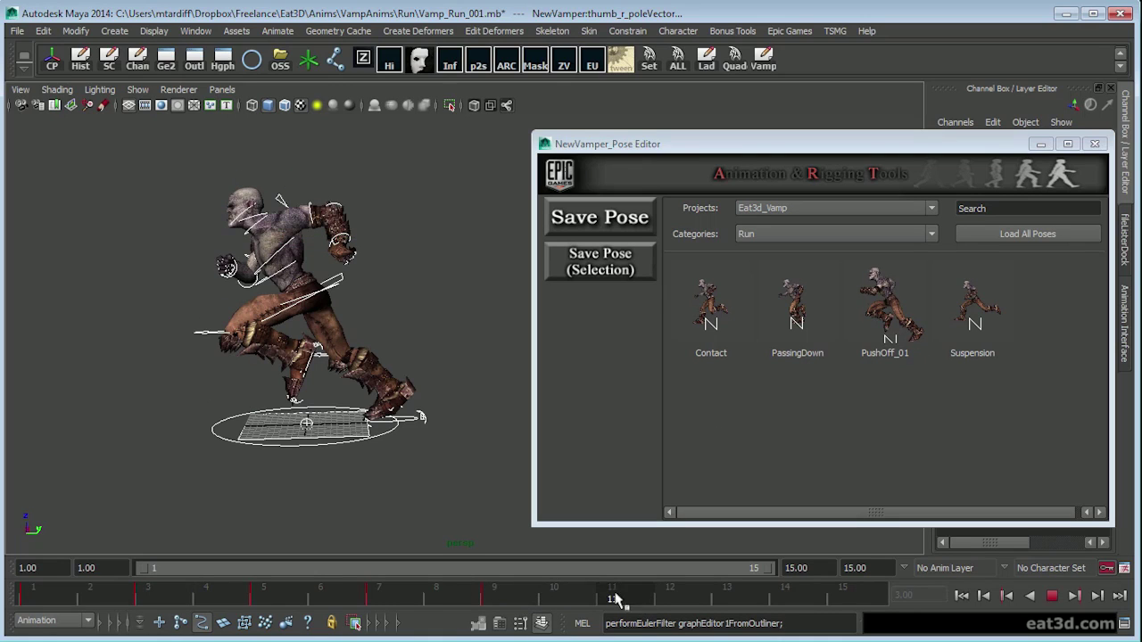
key("alt+v")
- Load the mirrored Suspension pose at frame 11 and the mirrored Contact pose at frame 13
right_click(981, 310)
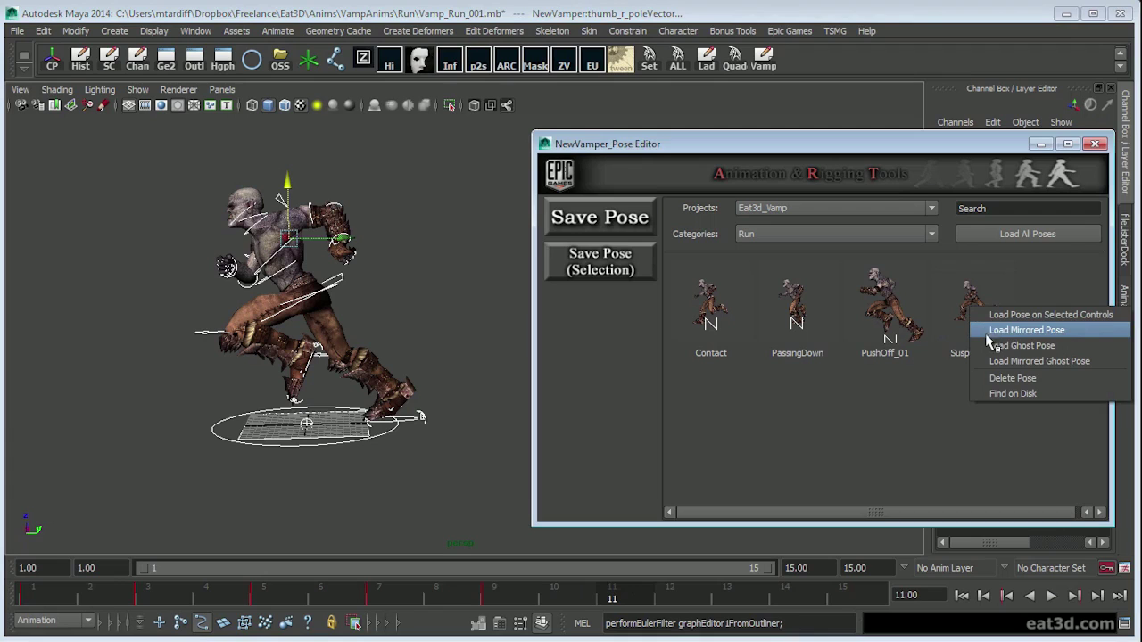
left_click(989, 332)
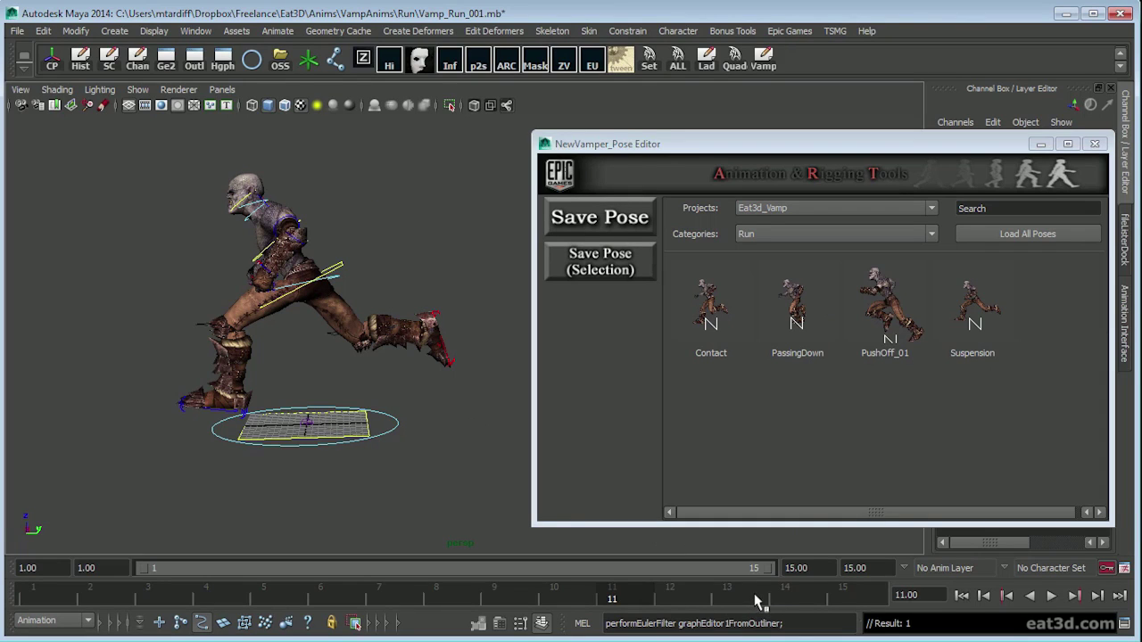
right_click(730, 321)
left_click(773, 342)
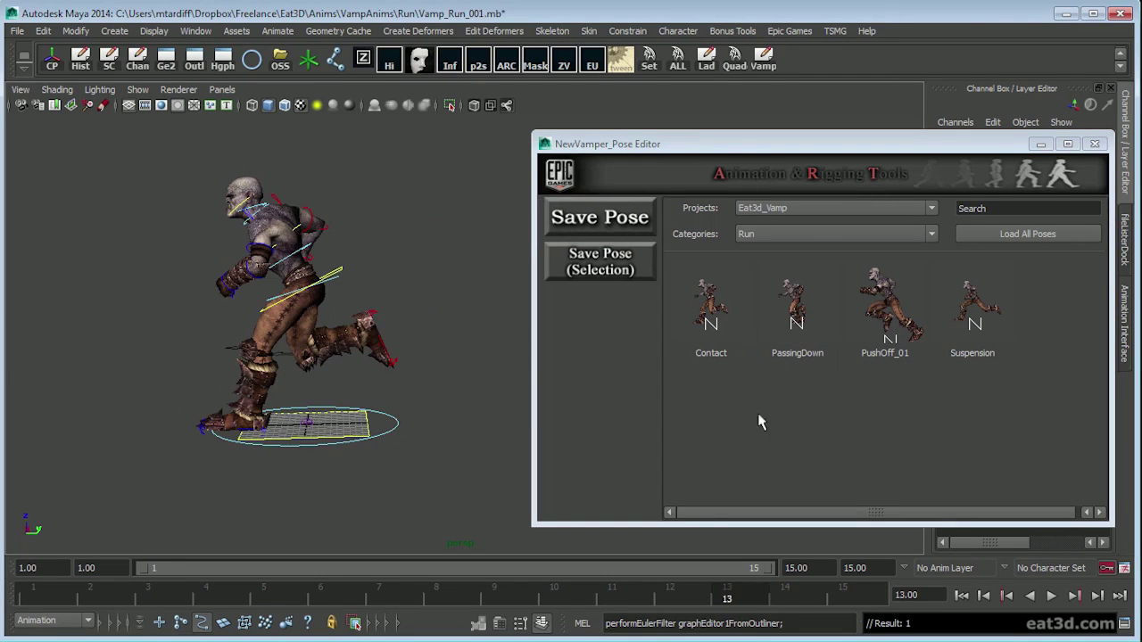
- Load the mirrored PassingDown pose at frame 15 and close the Pose Editor
left_click(849, 603)
right_click(799, 313)
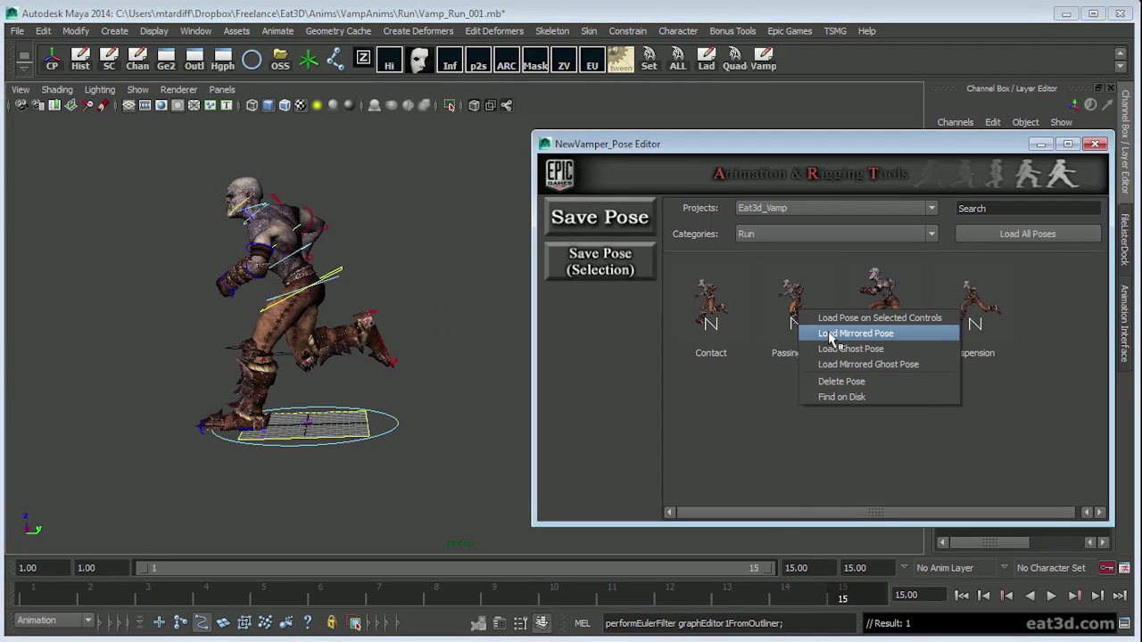
left_click(829, 335)
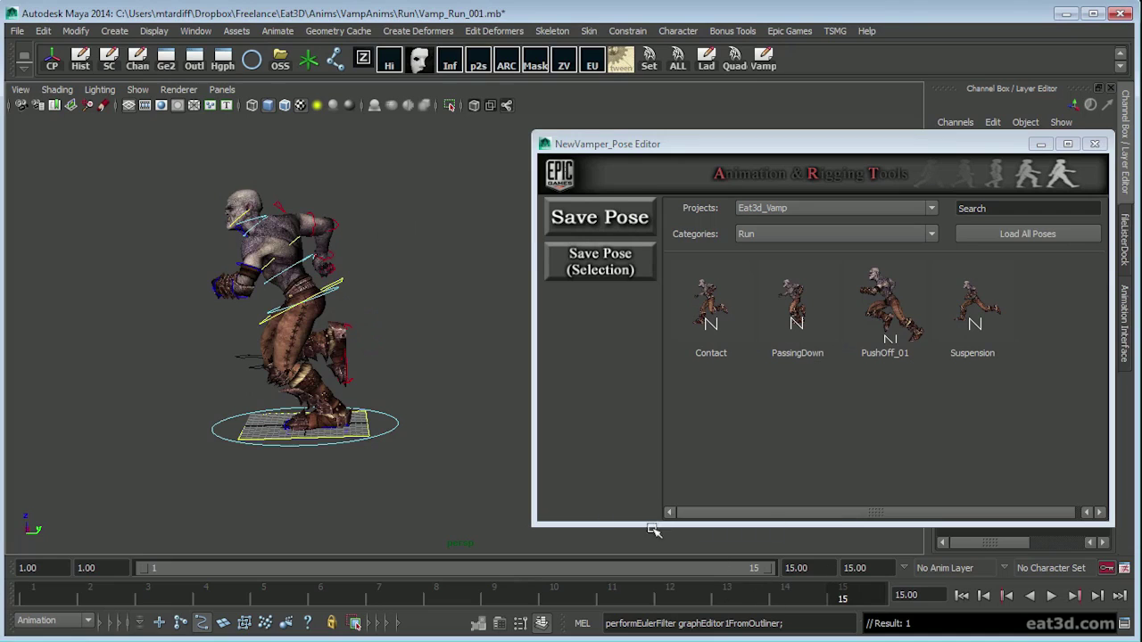
left_click(1094, 144)
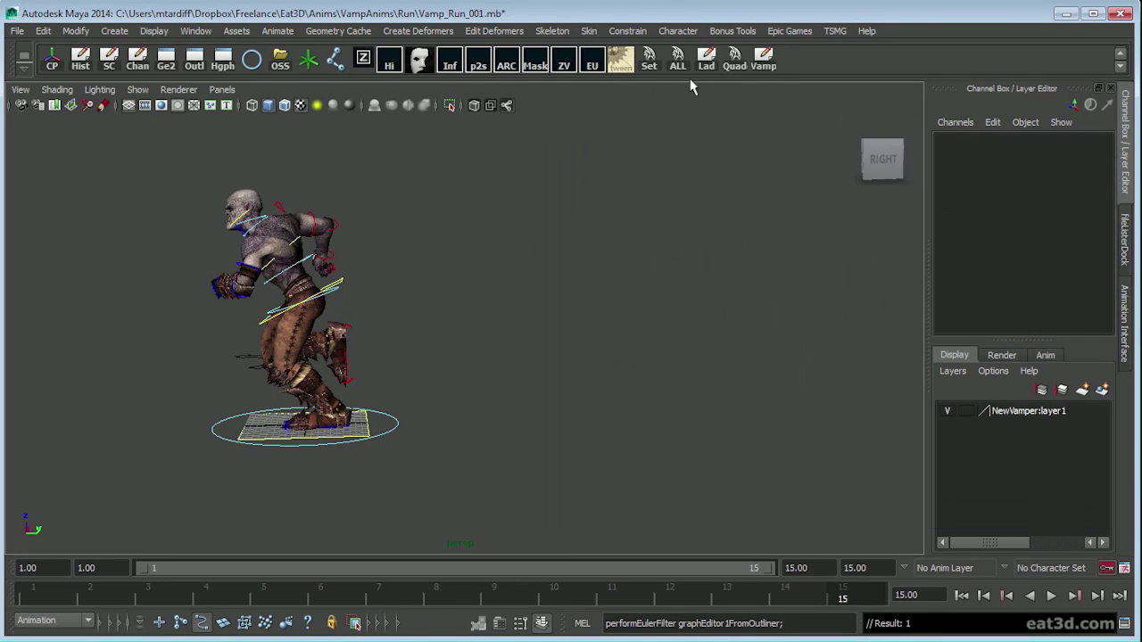
- Extend the time range to 17 frames and key the frame 1 pose on all controls at frame 17
left_click(763, 60)
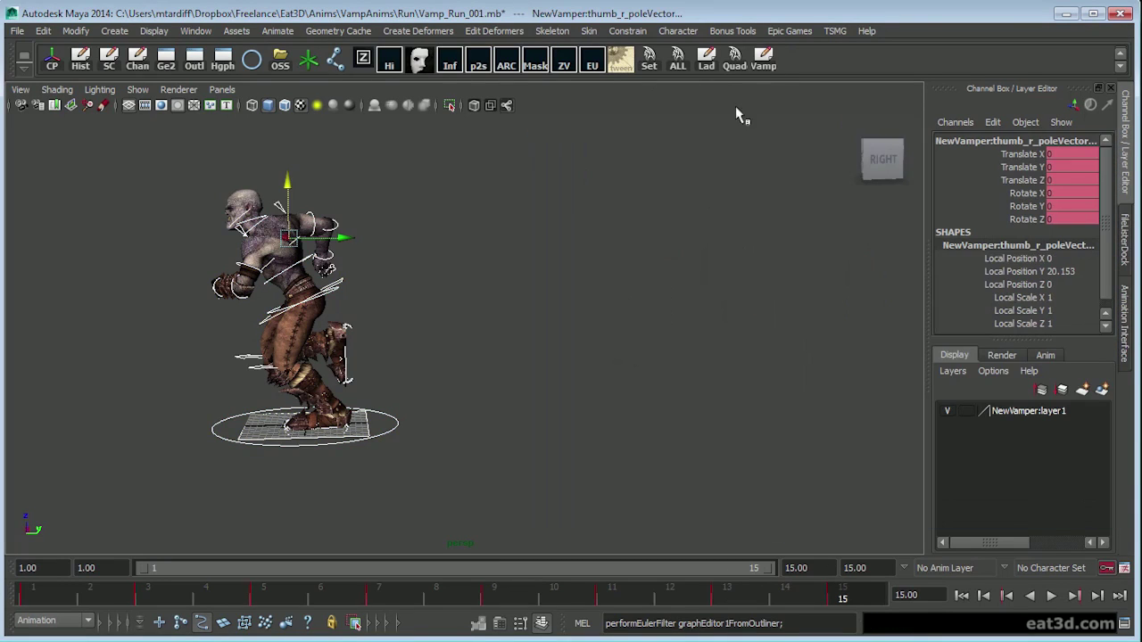
double_click(887, 567)
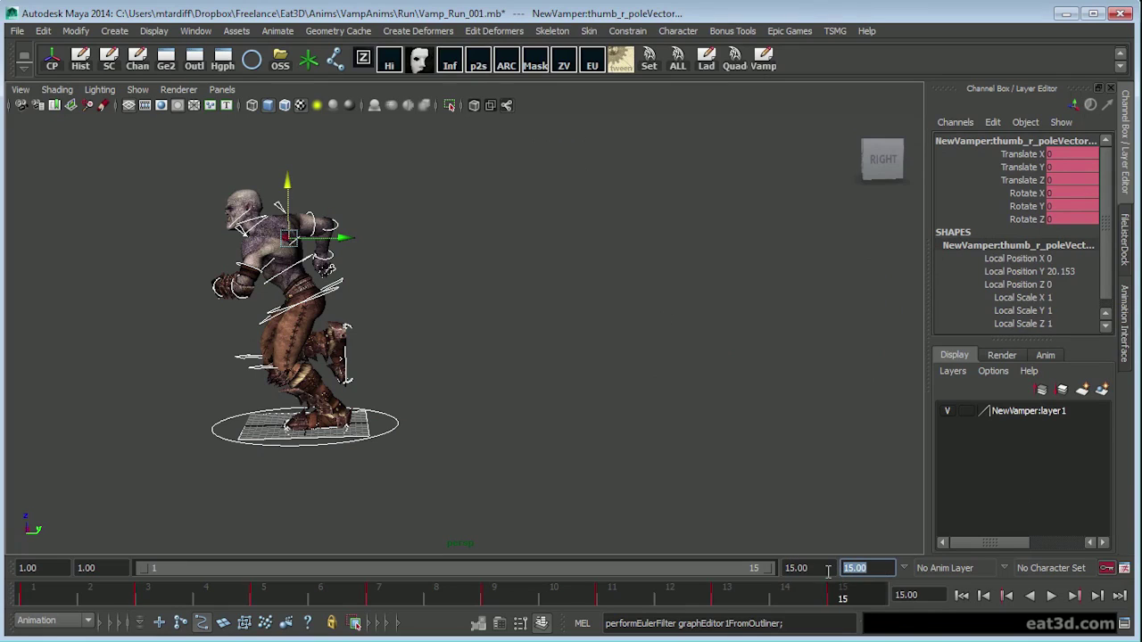
double_click(816, 569)
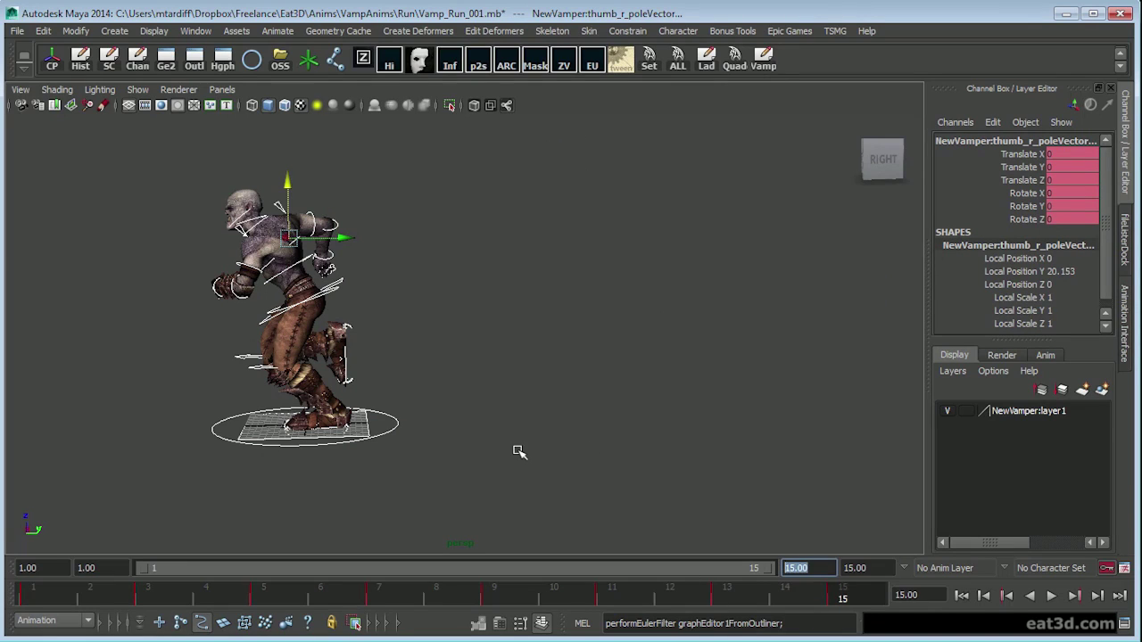
key("Return")
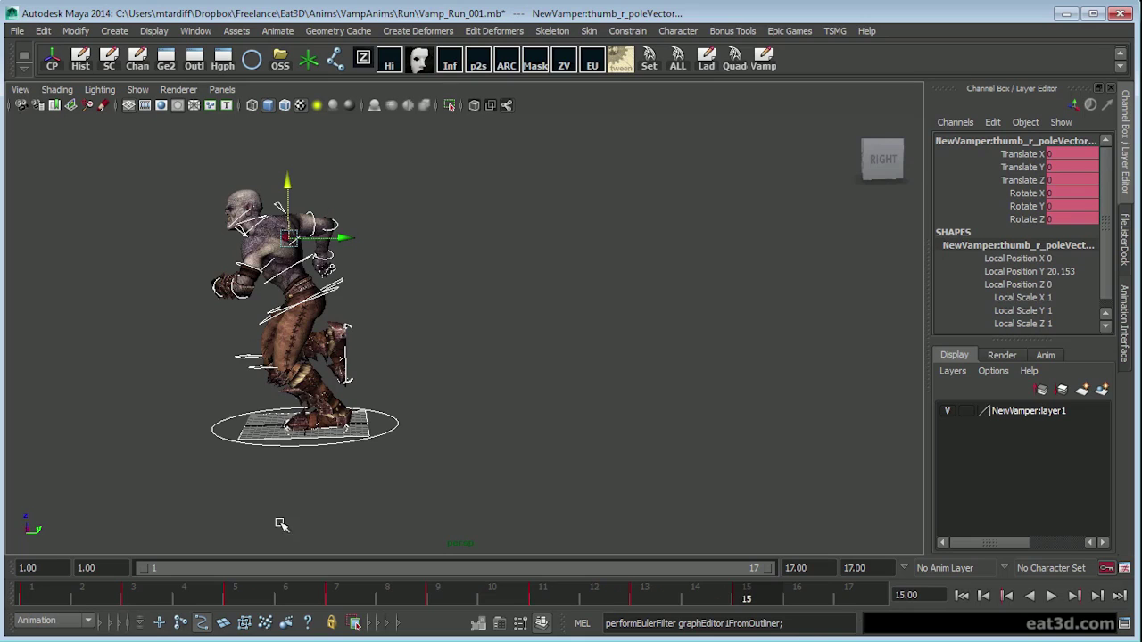
left_click(49, 597)
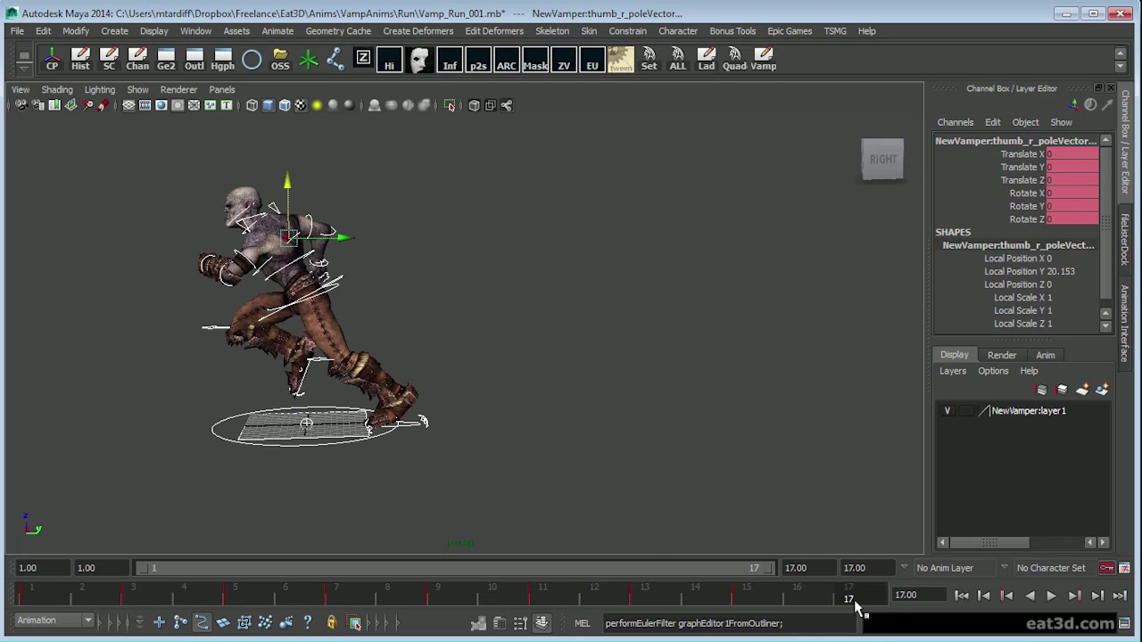
key("s")
- Play the cycle, shorten the playback range to end at frame 16, and restart playback
key("alt+v")
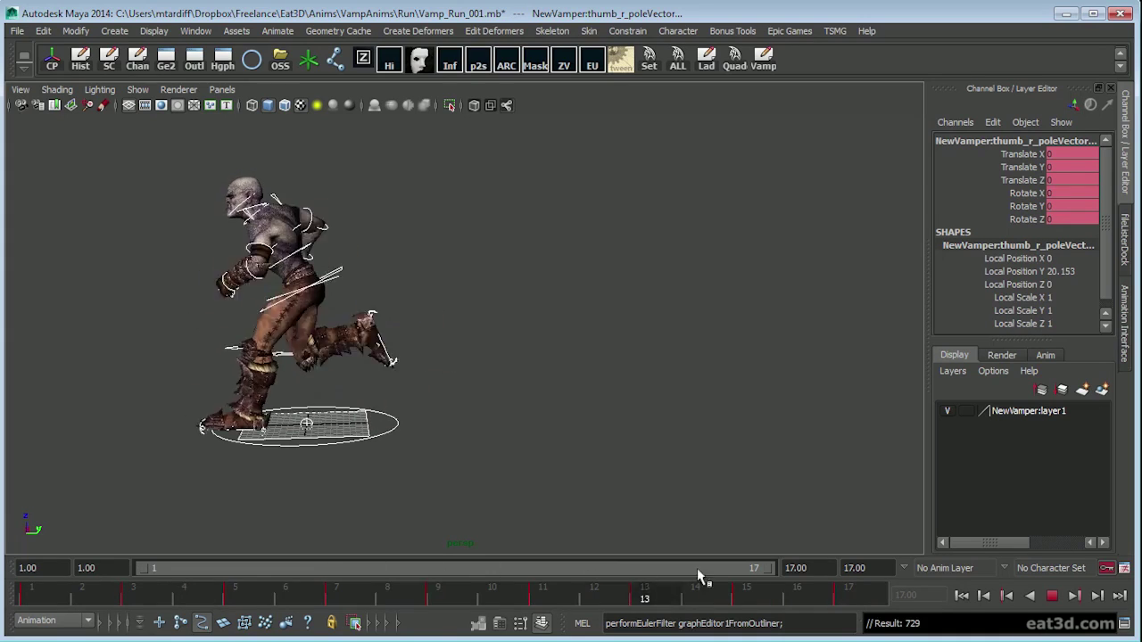
left_click(1027, 592)
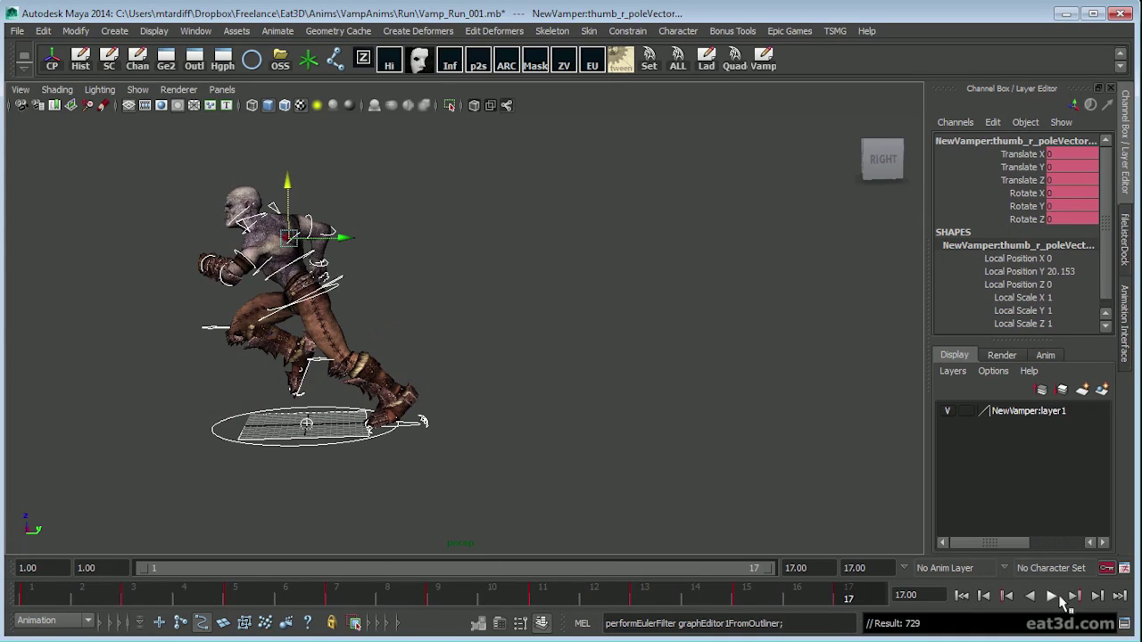
left_click_drag(766, 572, 729, 572)
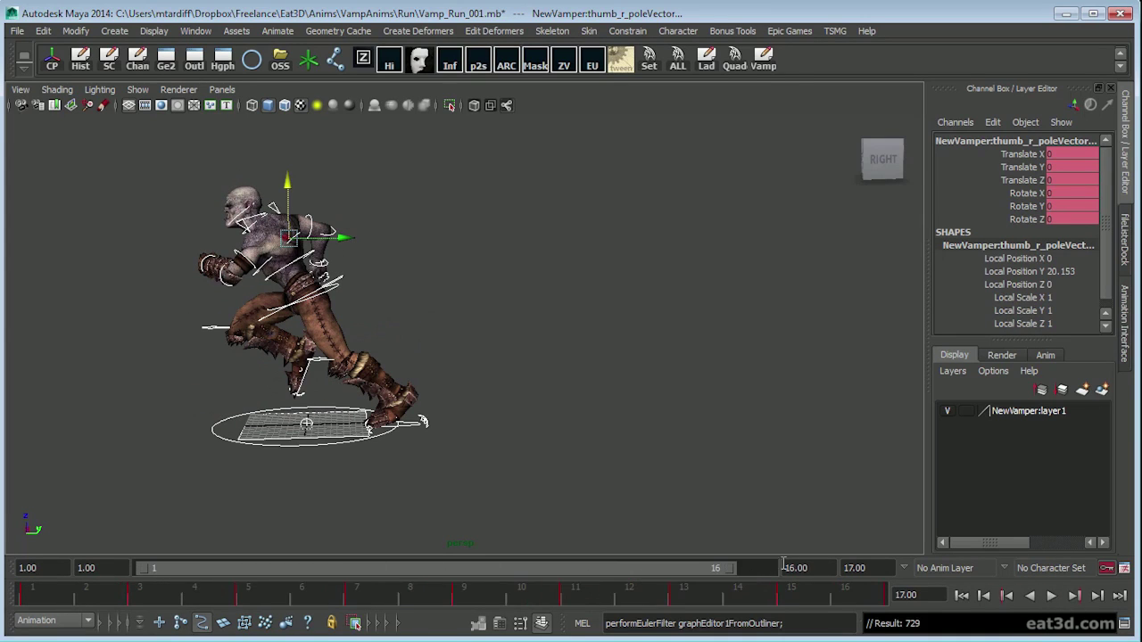
left_click(1051, 595)
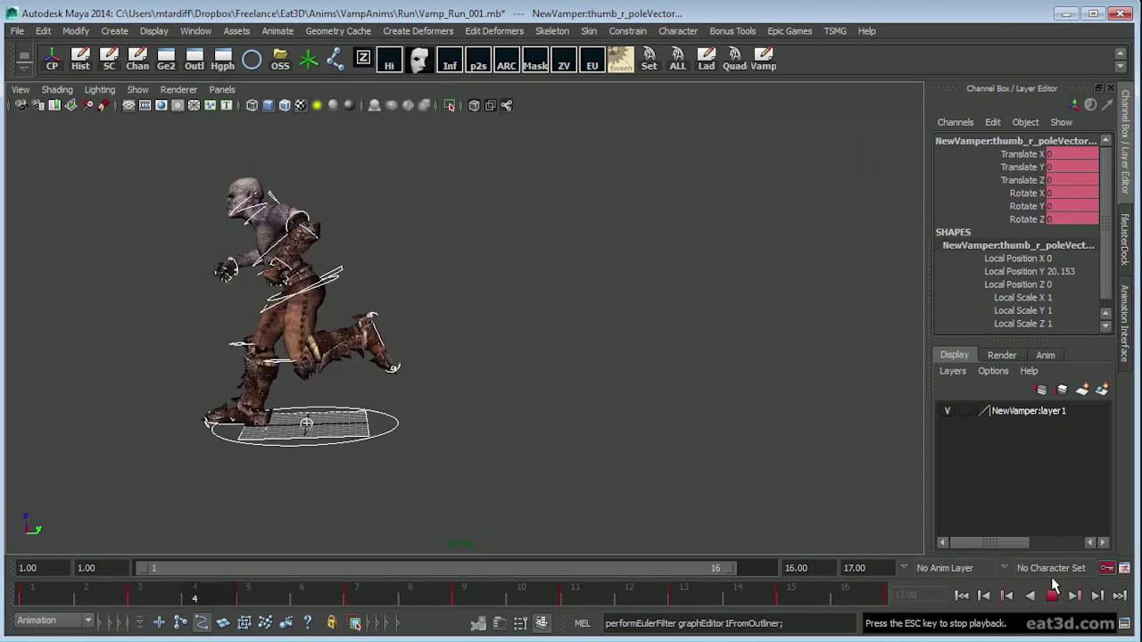
- Examine the looping run from the front and side, stop it, and inspect the frame 2 pose in a three-quarter view
left_click_drag(628, 410, 686, 295, "alt")
middle_click_drag(656, 332, 673, 392, "alt")
right_click_drag(673, 392, 716, 390, "alt")
left_click_drag(718, 390, 675, 423, "alt")
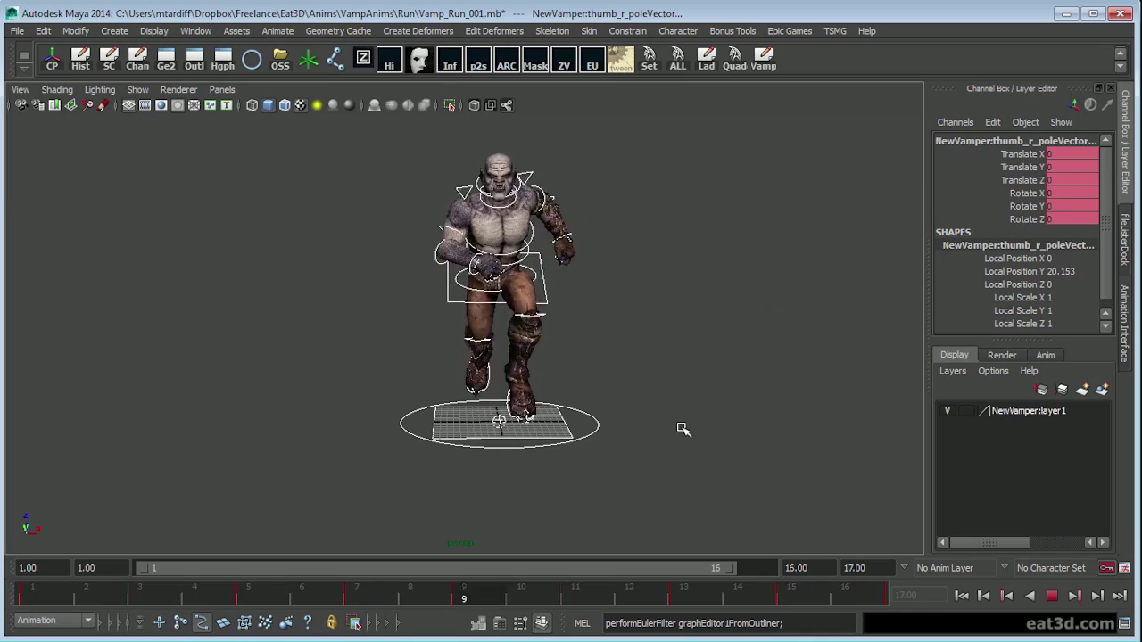
left_click_drag(713, 458, 676, 492, "alt")
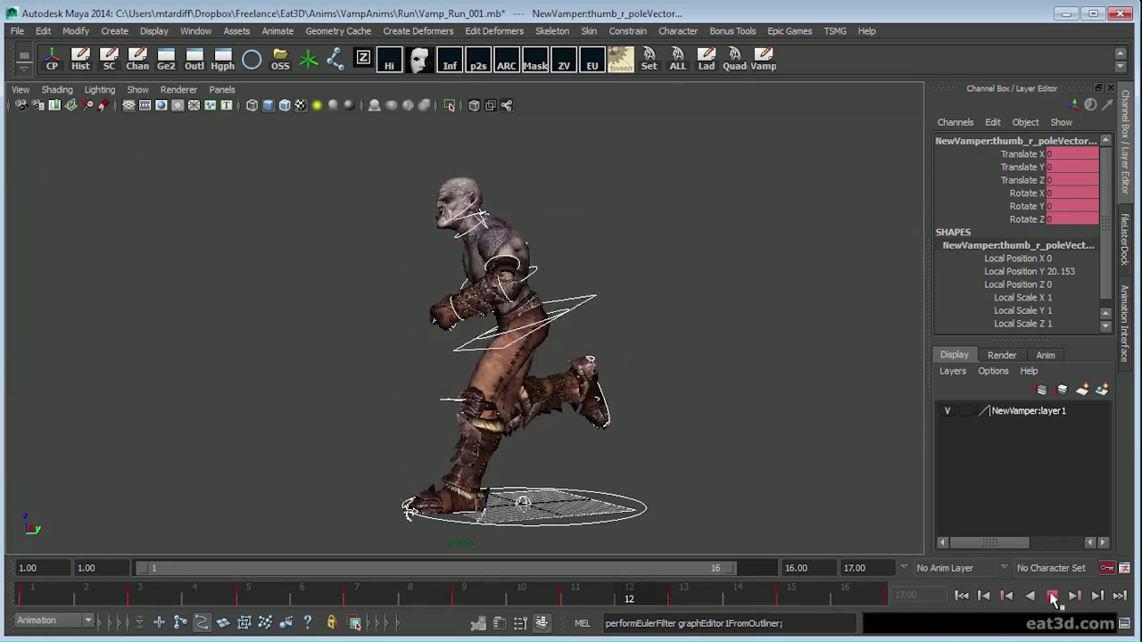
left_click(1052, 599)
left_click_drag(722, 492, 656, 413, "alt")
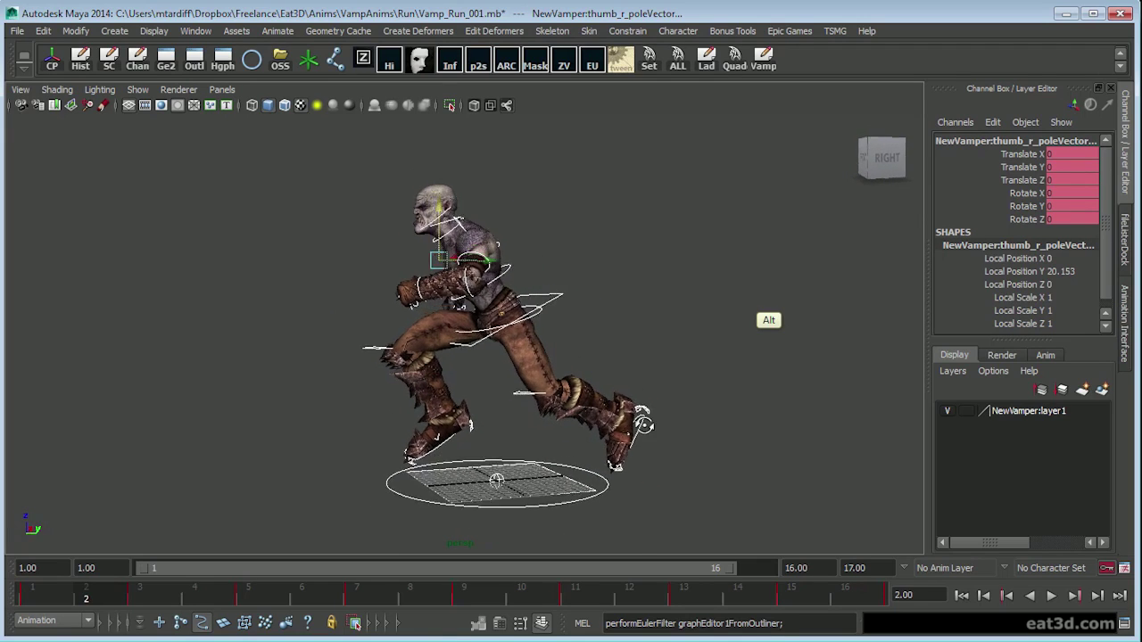
left_click_drag(644, 425, 512, 390, "alt")
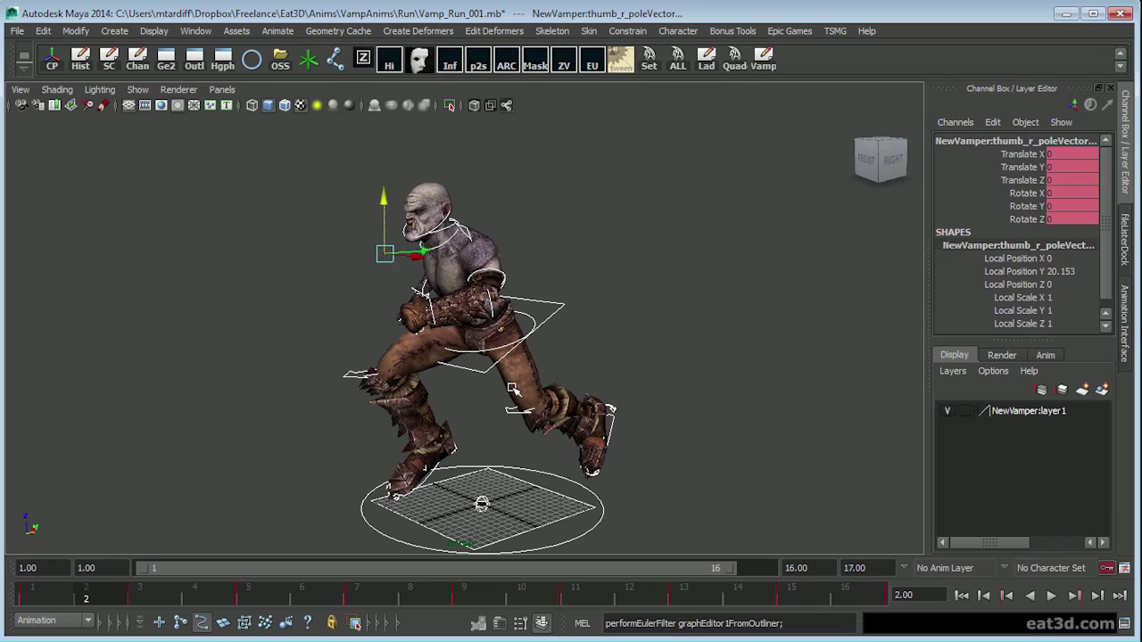
- Switch to Chrome and open the "UE4 Animation and Rigging Tools" playlist from the Unreal Engine channel's YouTube playlists
left_click(453, 640)
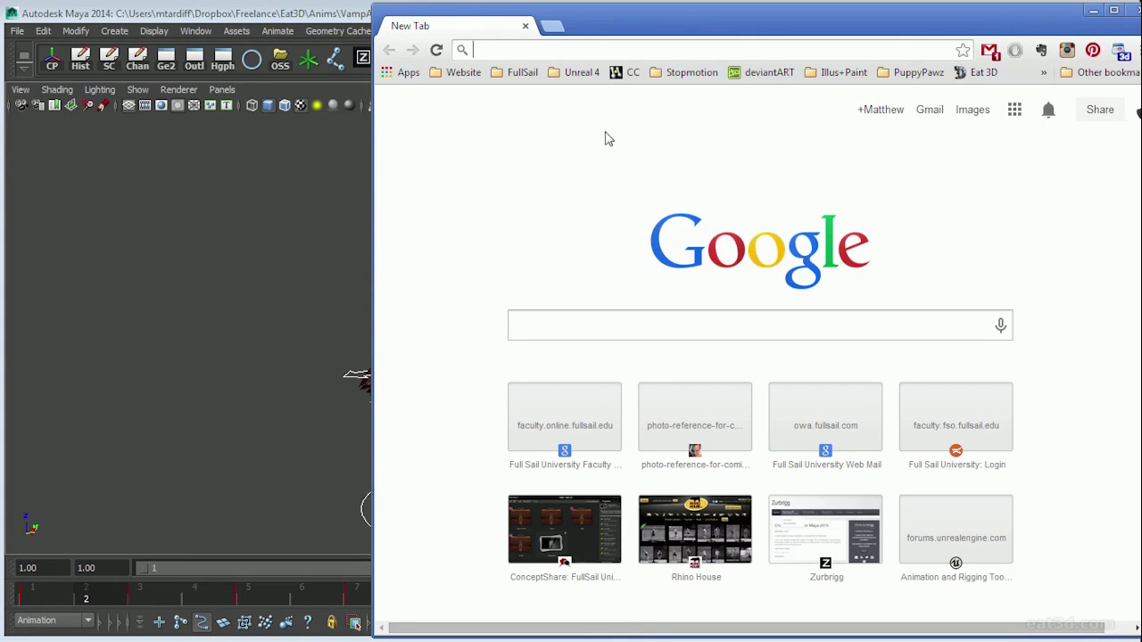
left_click(577, 77)
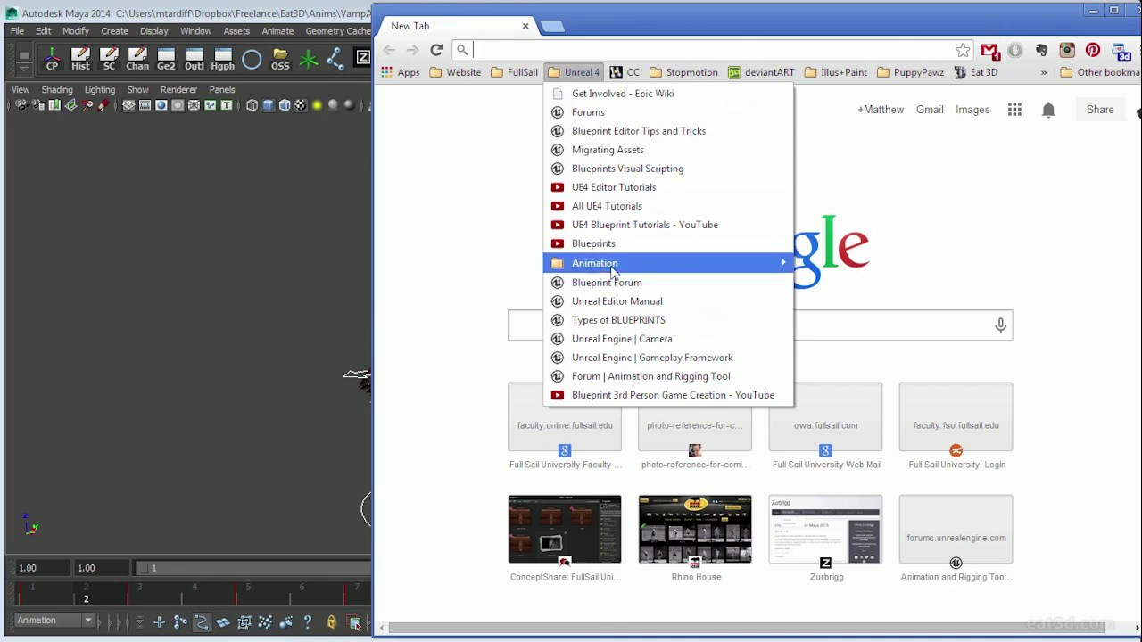
left_click(621, 229)
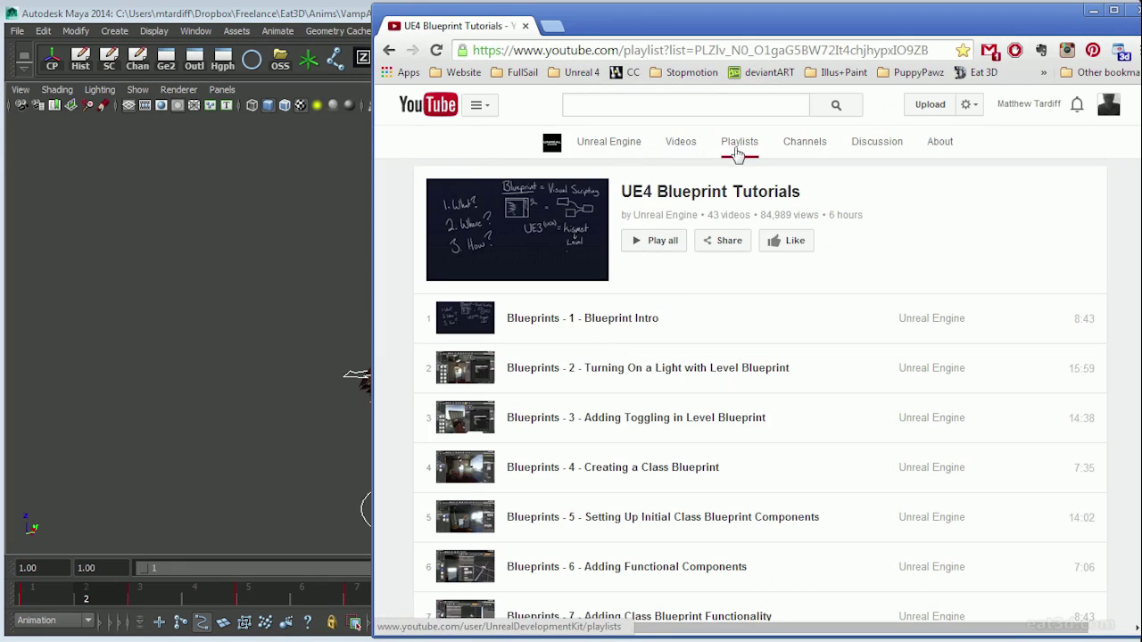
left_click(736, 152)
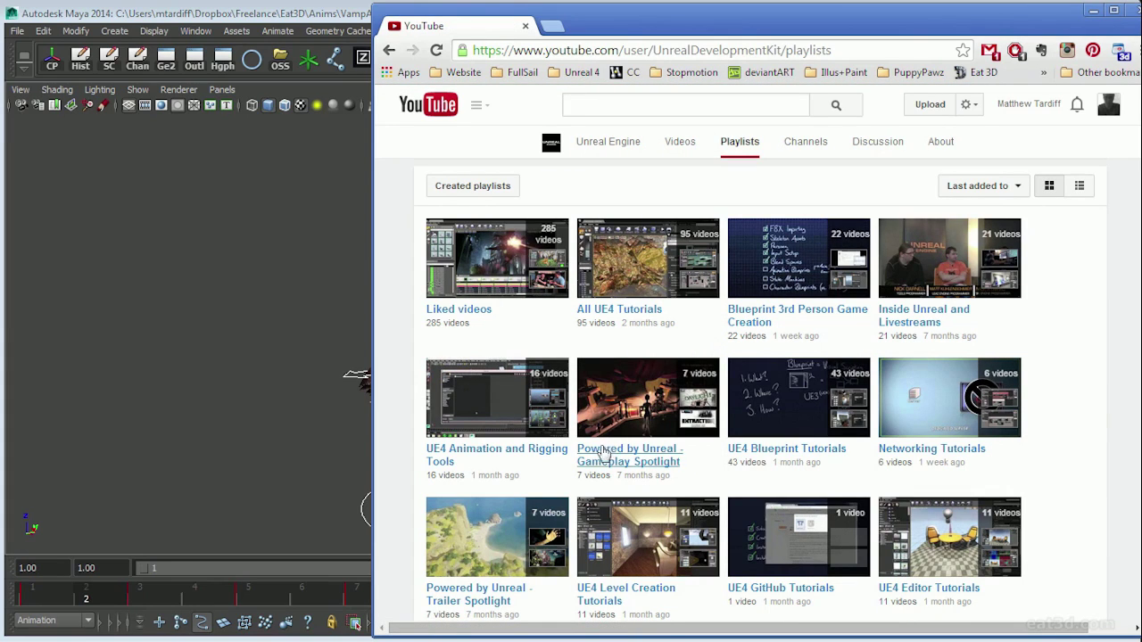
left_click(536, 462)
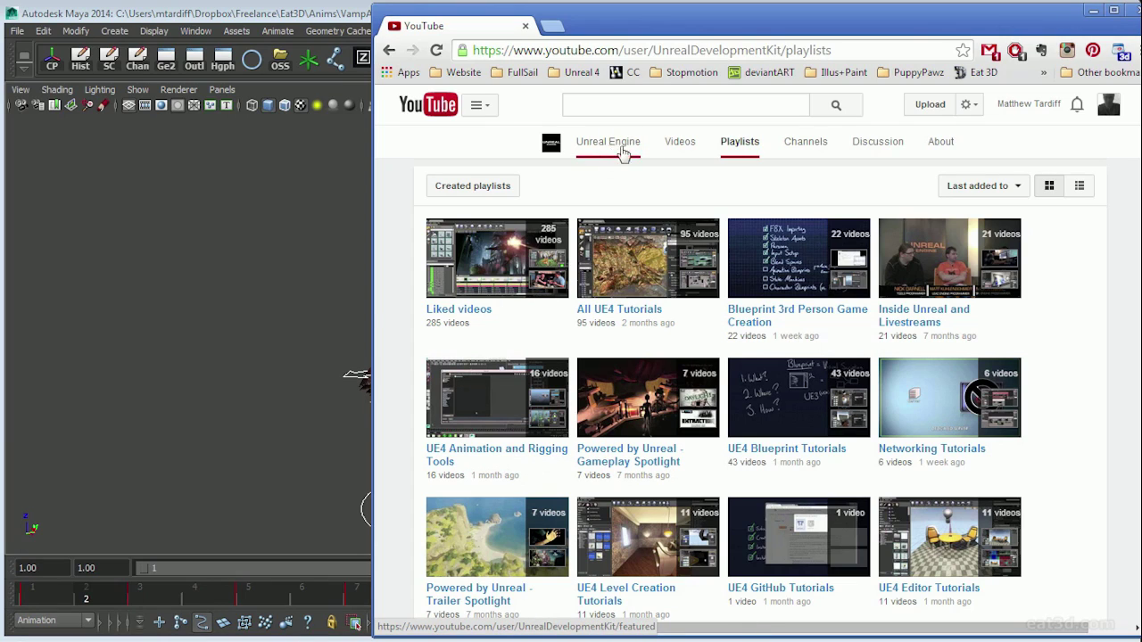
mouse_move(746, 282)
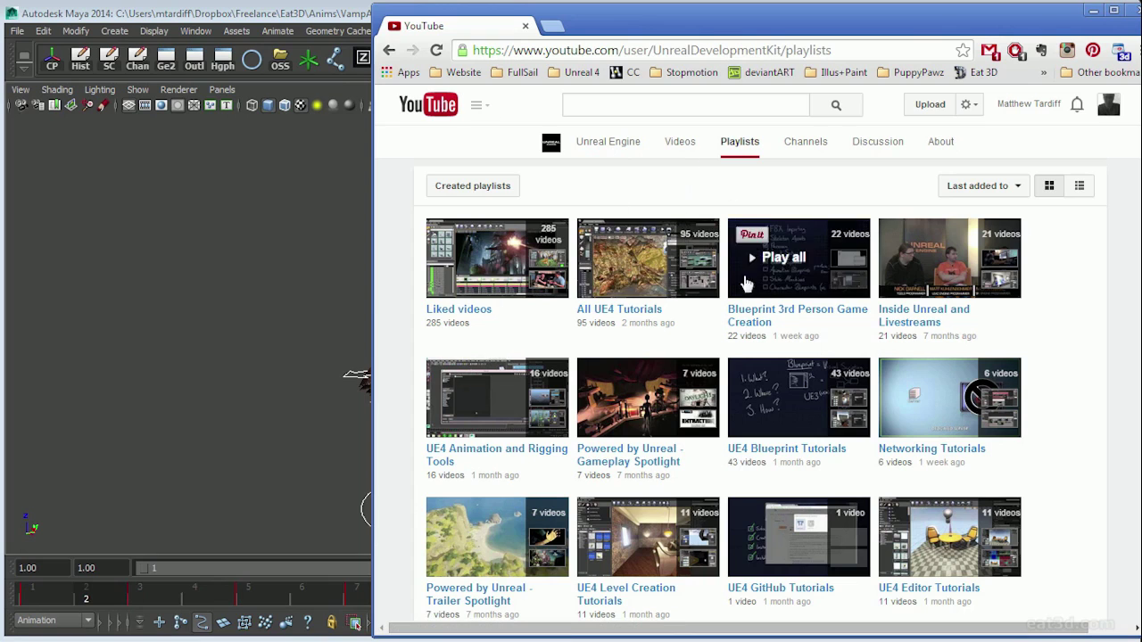
left_click(543, 453)
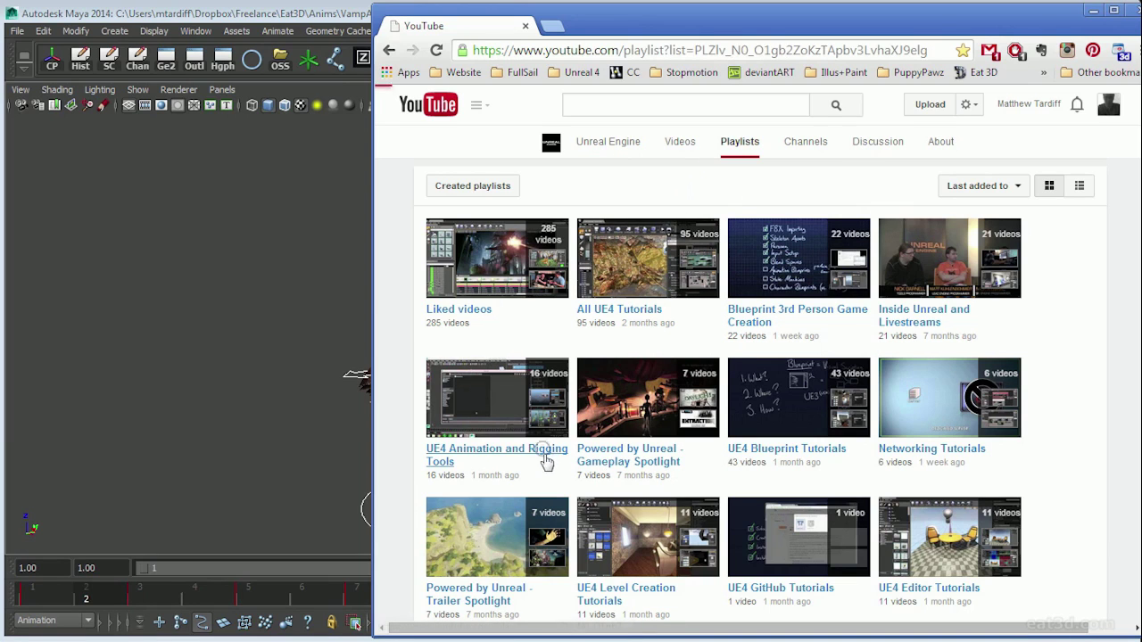
- Look through the playlist's videos on the animation and rigging toolkit, from the introduction to the later lessons
scroll(1060, 321, "down", 3)
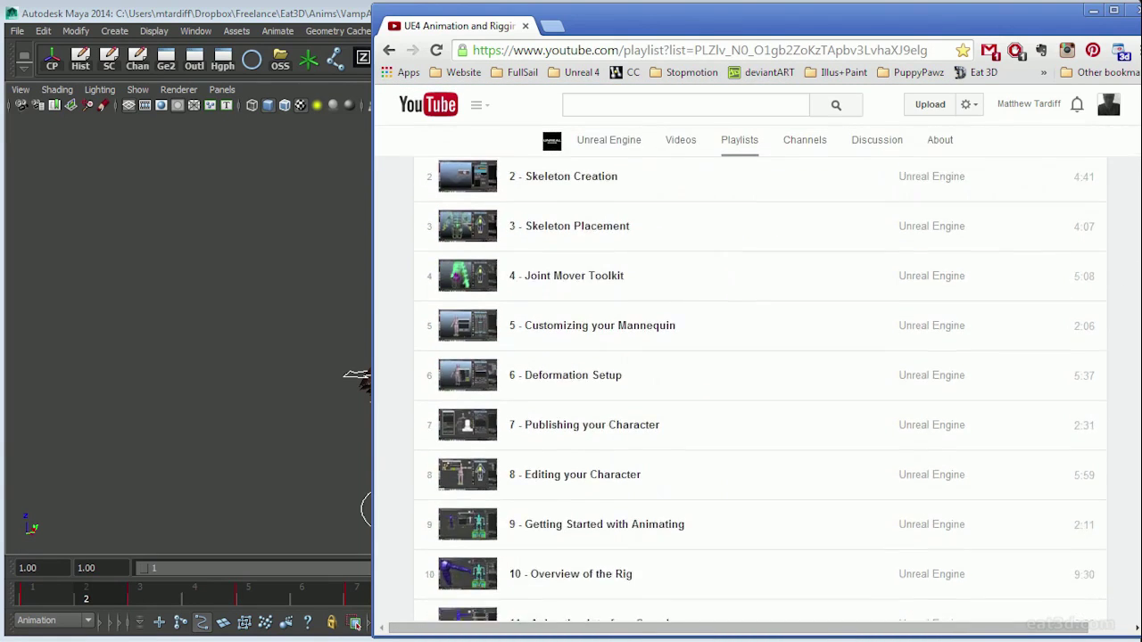
scroll(758, 390, "down", 1)
scroll(758, 390, "up", 3)
scroll(758, 390, "down", 5)
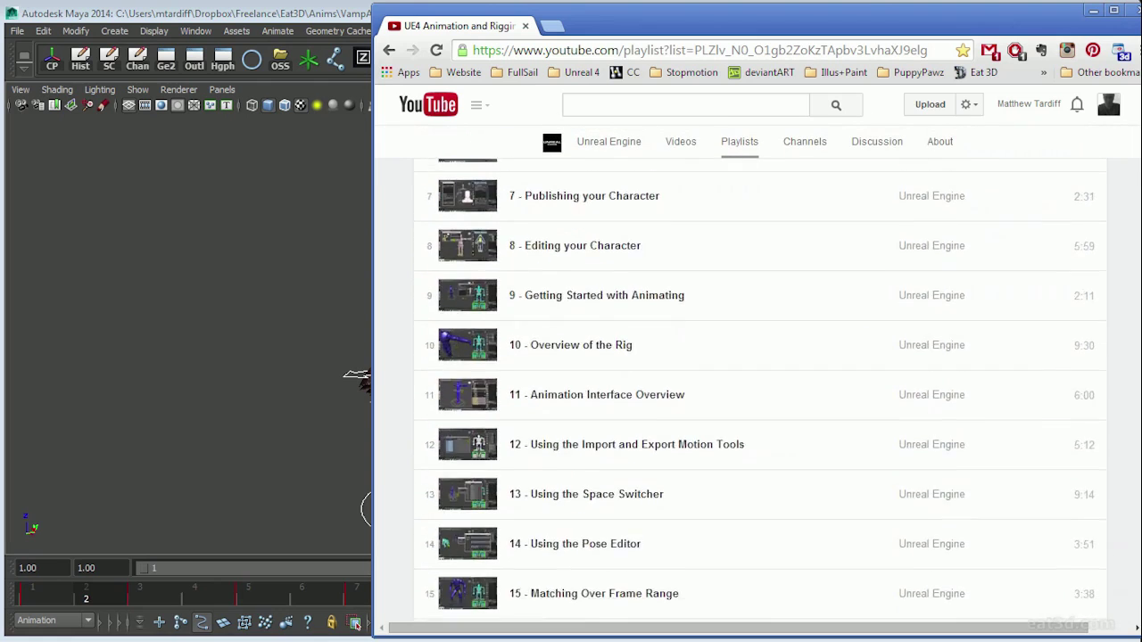
scroll(758, 390, "down", 3)
scroll(758, 390, "up", 8)
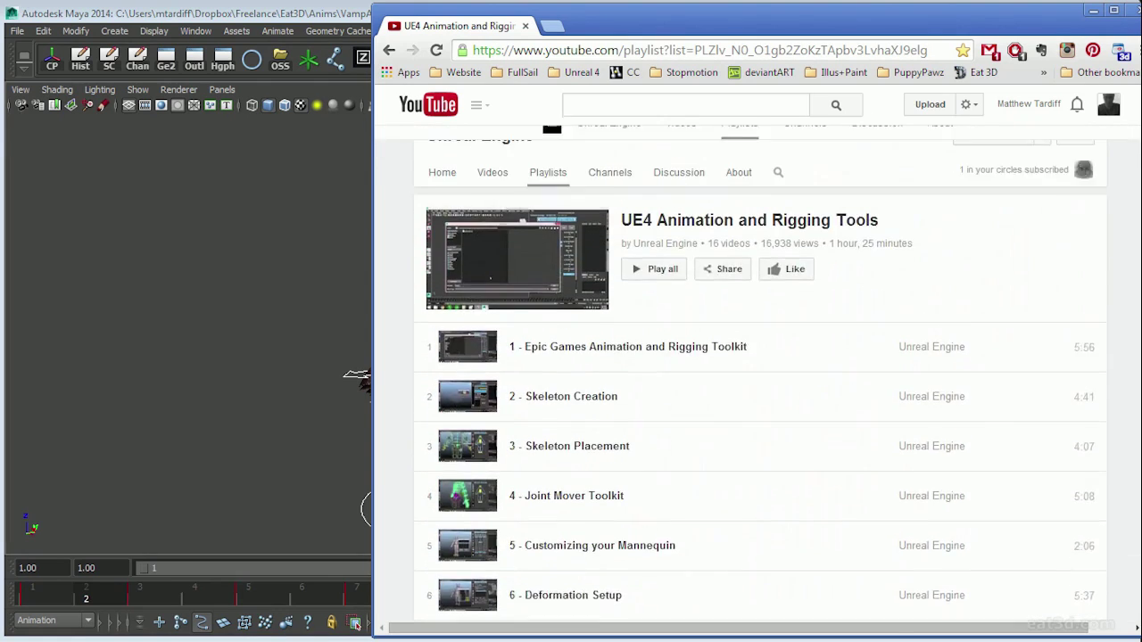
scroll(758, 390, "up", 3)
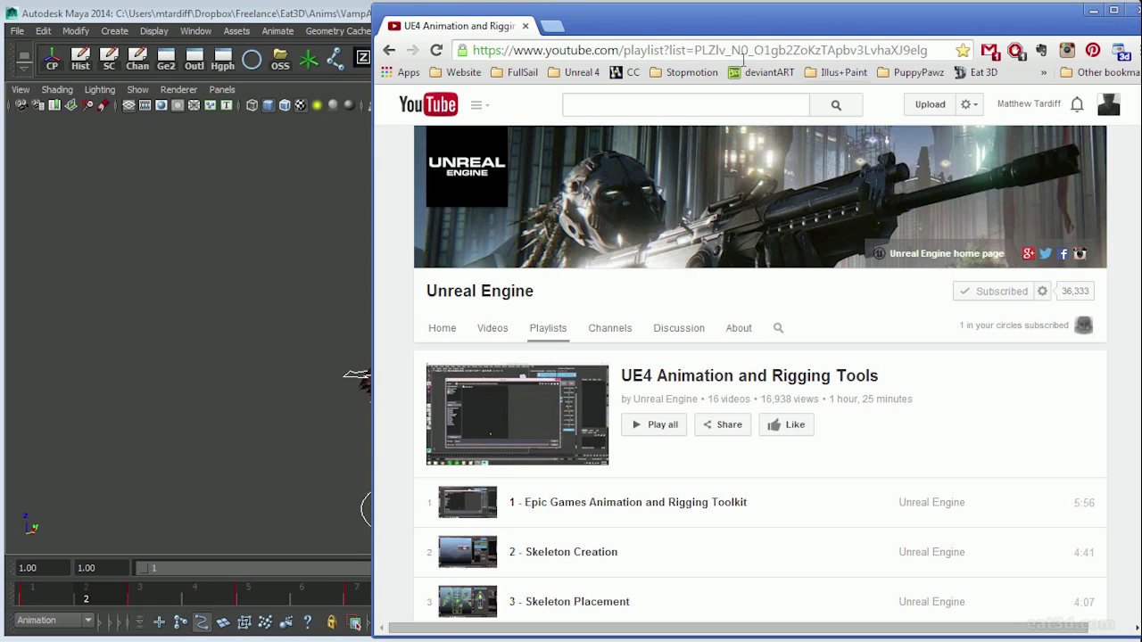
- Open the "Blueprint 3rd Person Game Creation" playlist from the Unreal Engine channel's playlists and look through its videos from first to last
left_click(389, 51)
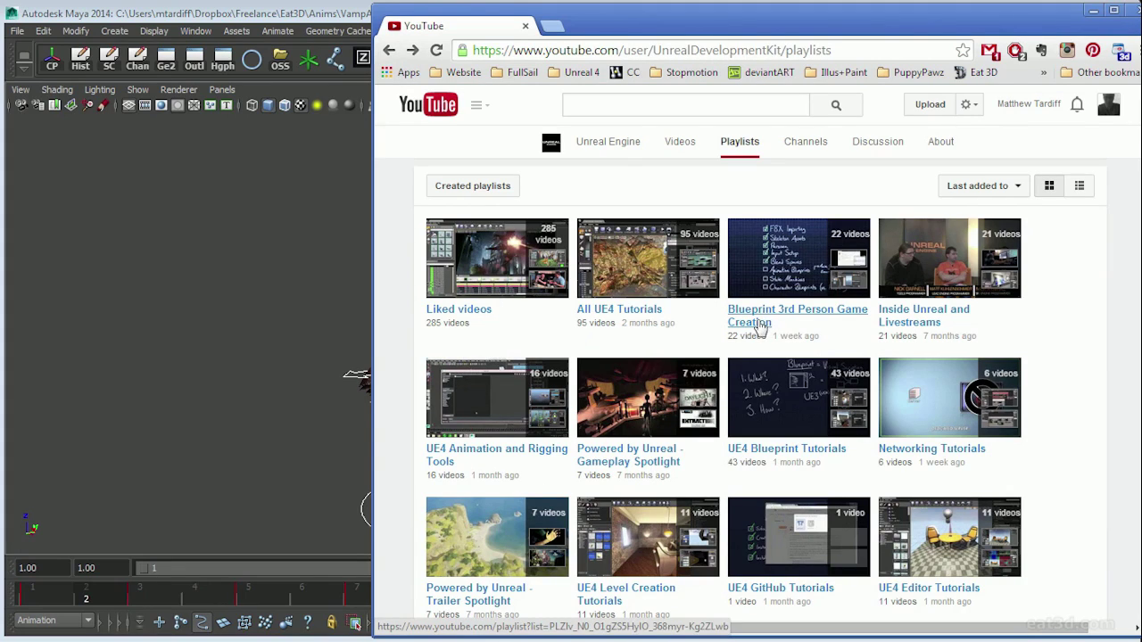
left_click(763, 325)
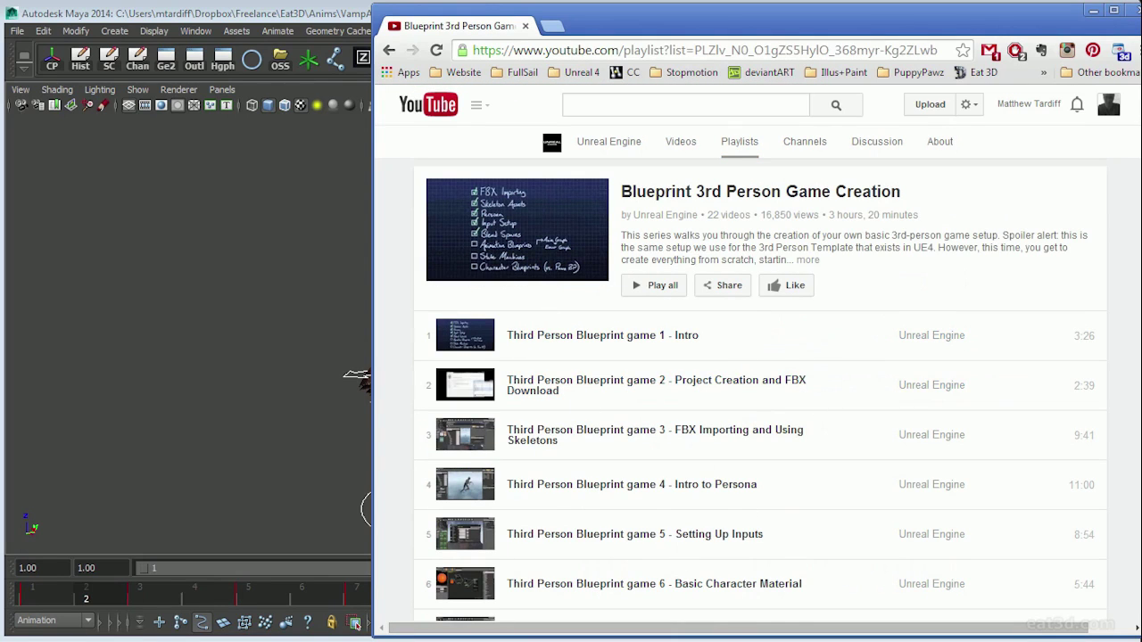
scroll(759, 391, "down", 5)
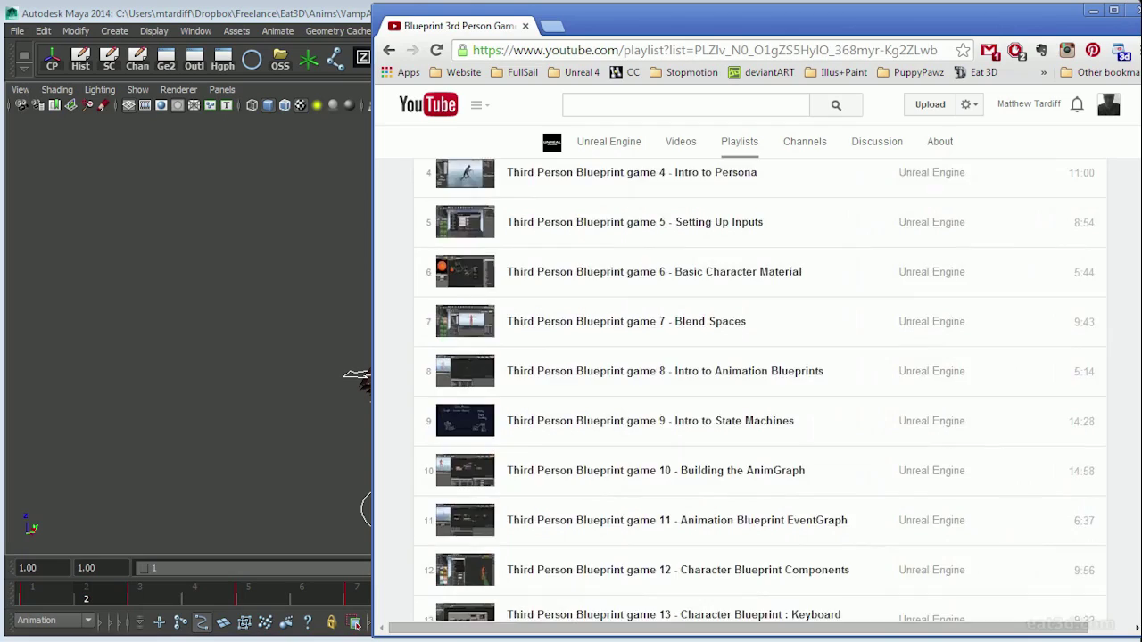
scroll(760, 391, "down", 2)
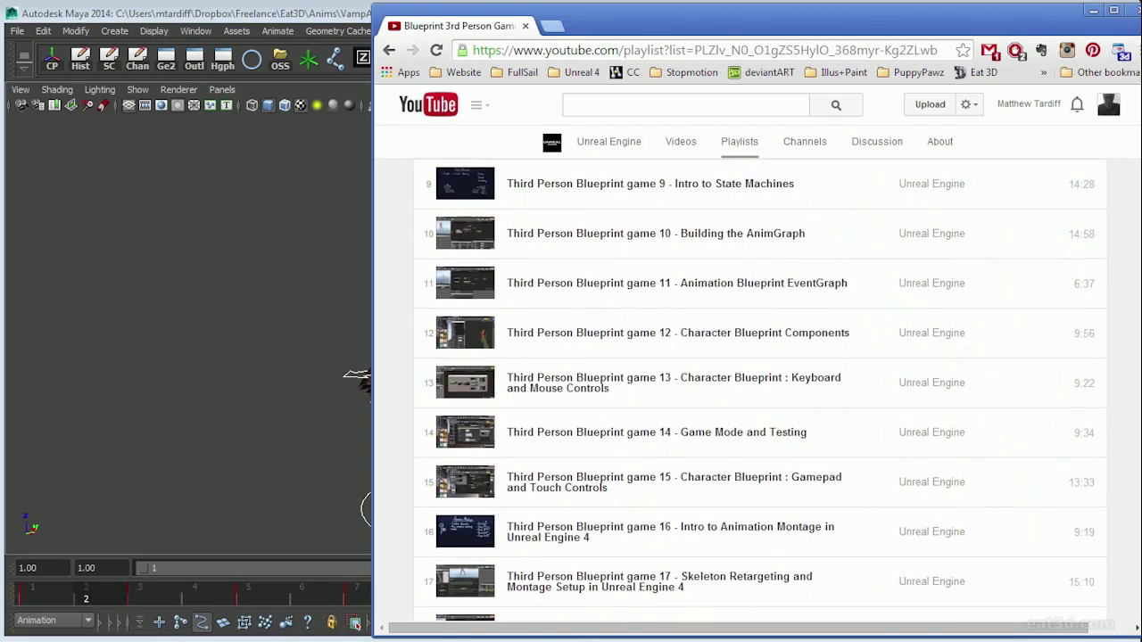
scroll(760, 391, "down", 3)
scroll(759, 391, "up", 7)
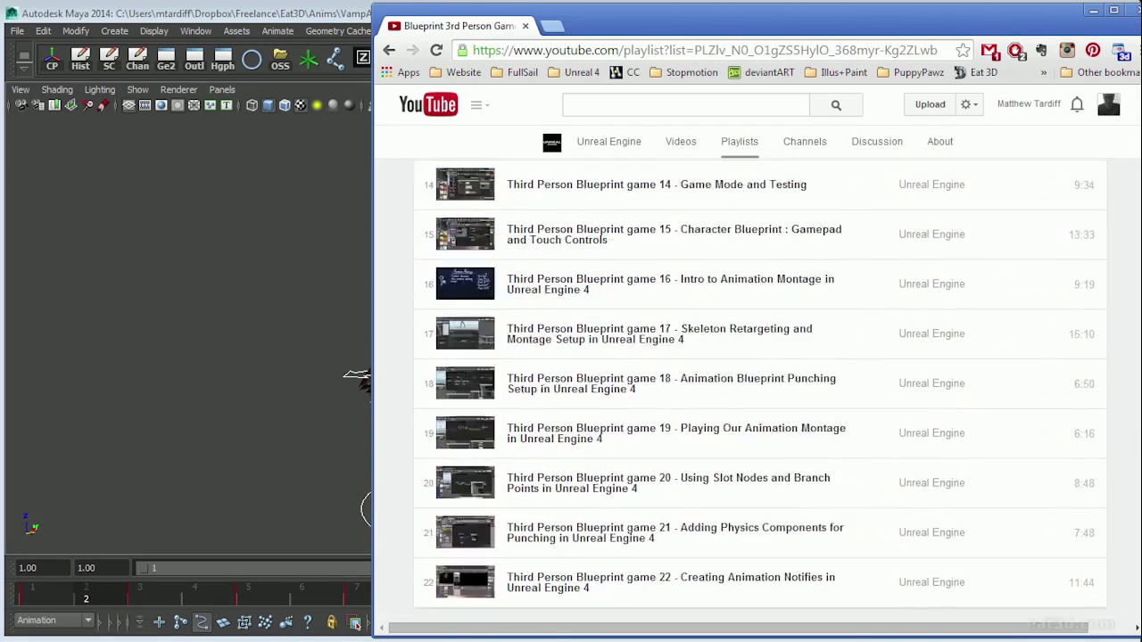
scroll(760, 391, "up", 4)
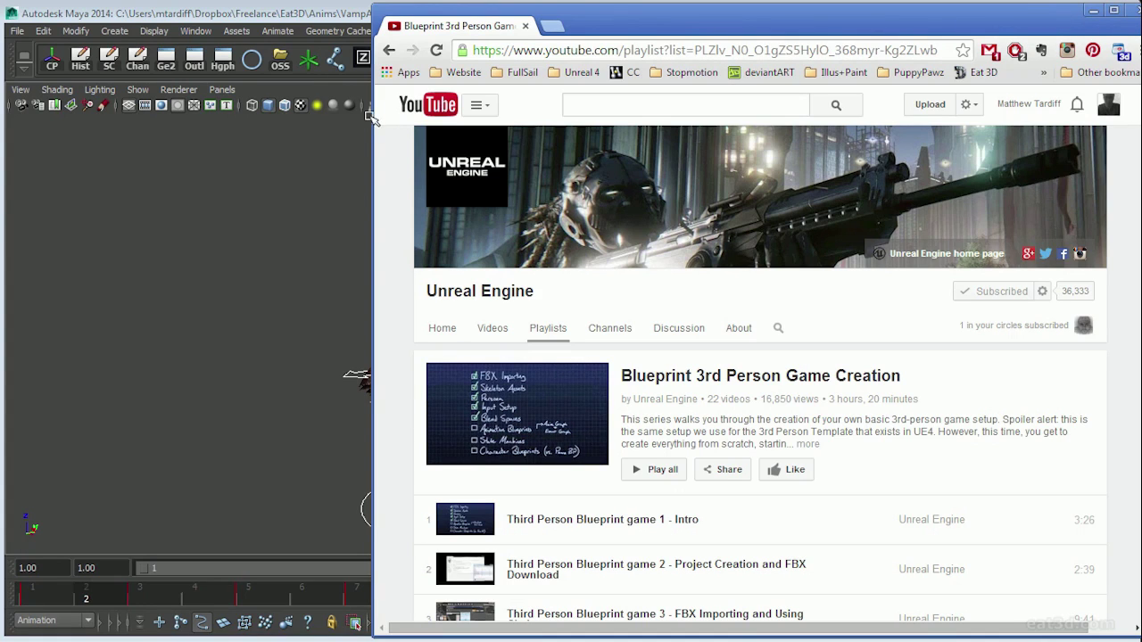
- Narrow the browser window and move it so that it fits fully on screen beside the Maya viewport
left_click_drag(373, 118, 416, 117)
left_click_drag(928, 29, 893, 30)
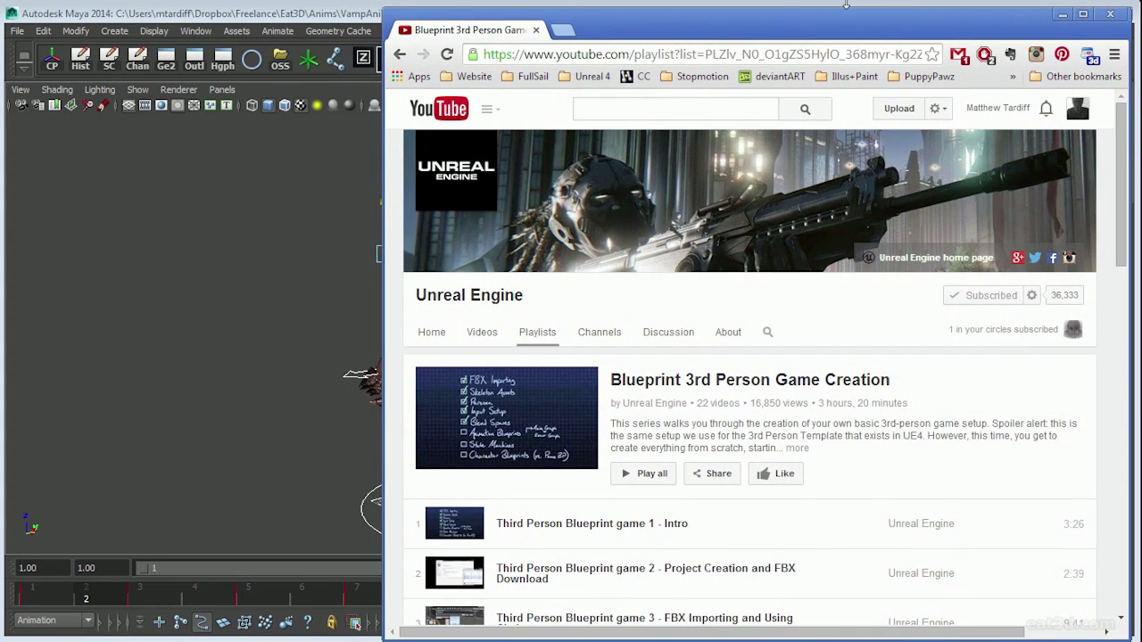